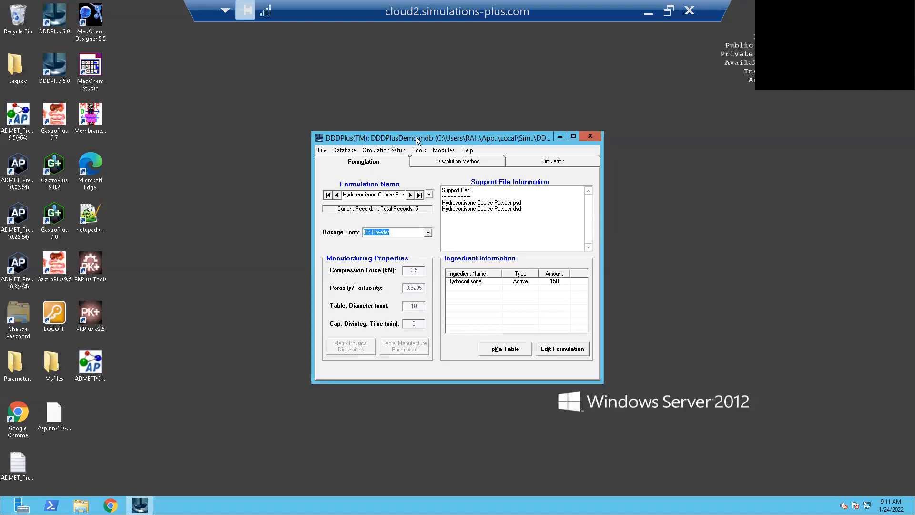
- Save a copy of the current formulation database as tutorialJan-24.mdb in the DDDPlus6.0 folder
left_click(322, 150)
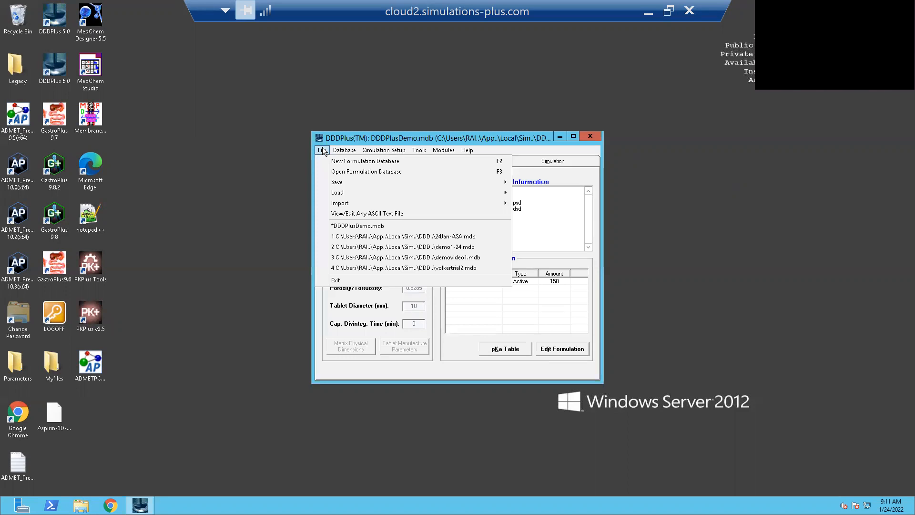
mouse_move(369, 182)
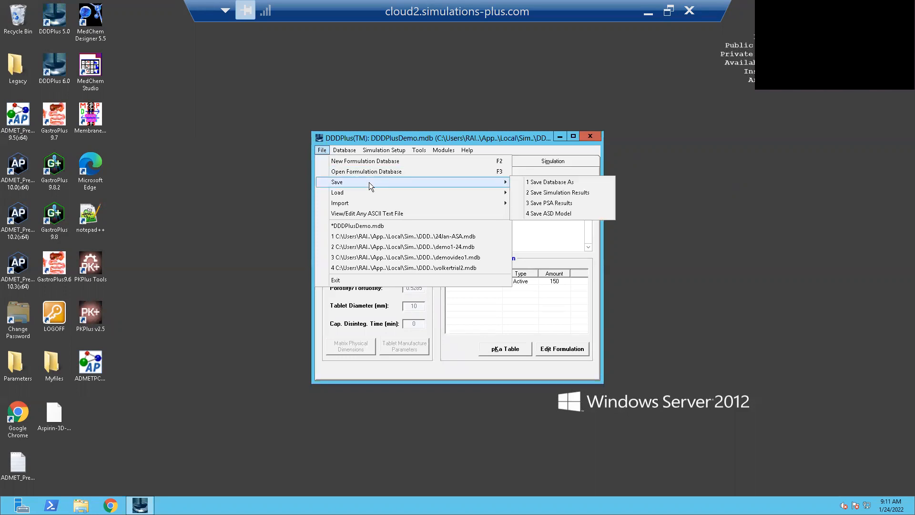
left_click(527, 182)
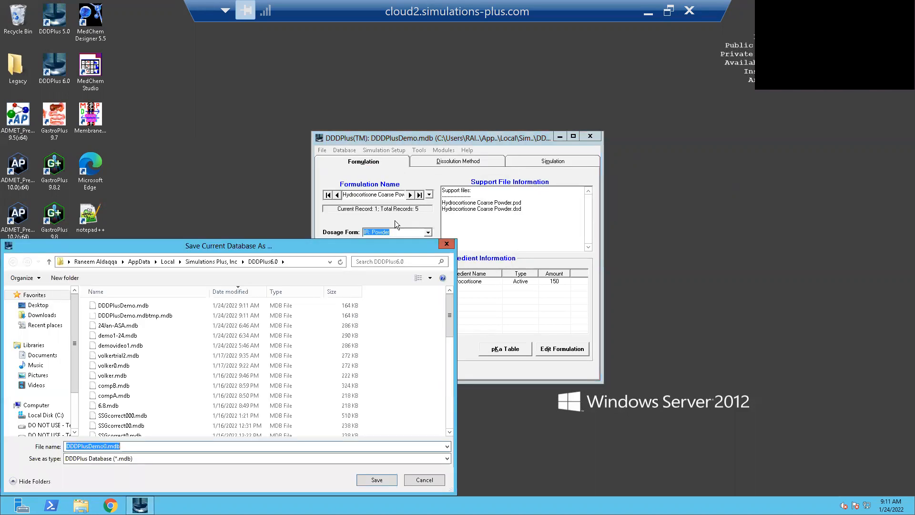
left_click_drag(277, 249, 389, 134)
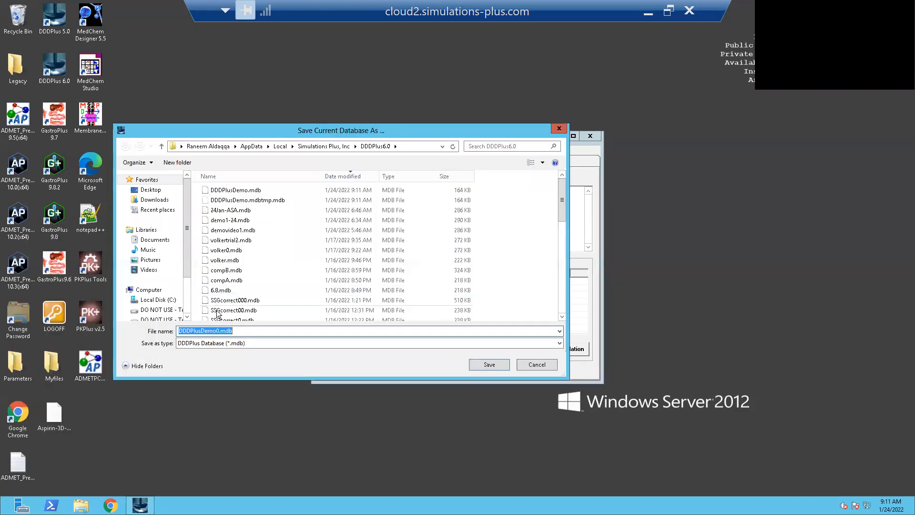
left_click(217, 330)
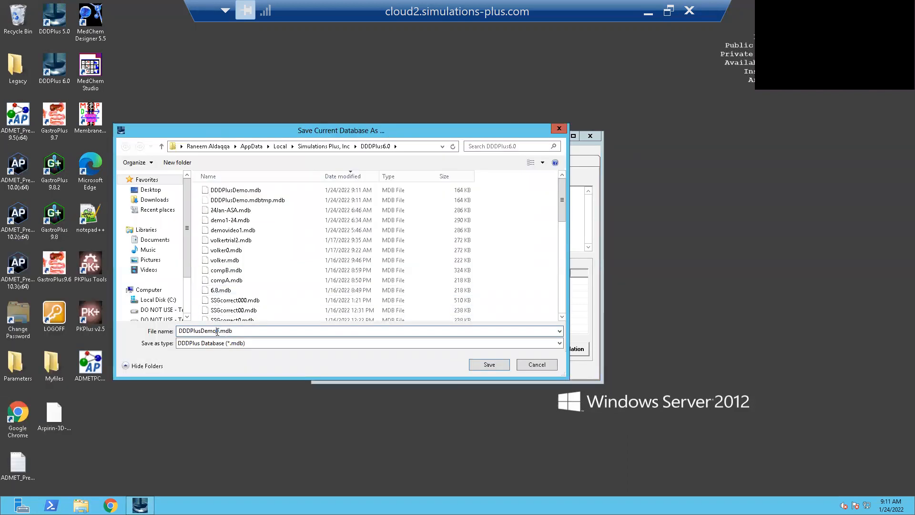
key("Delete")
key("BackSpace")
key("BackSpace")
key("BackSpace")
key("BackSpace")
key("BackSpace")
key("BackSpace")
key("BackSpace")
key("BackSpace")
key("BackSpace")
key("BackSpace")
key("BackSpace")
type("tutorial")
type("l")
type("Jan-24")
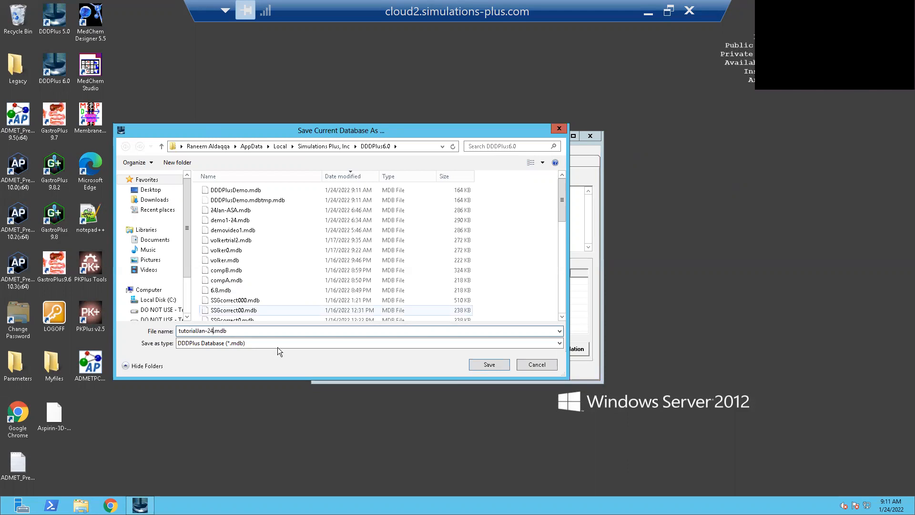
left_click(478, 368)
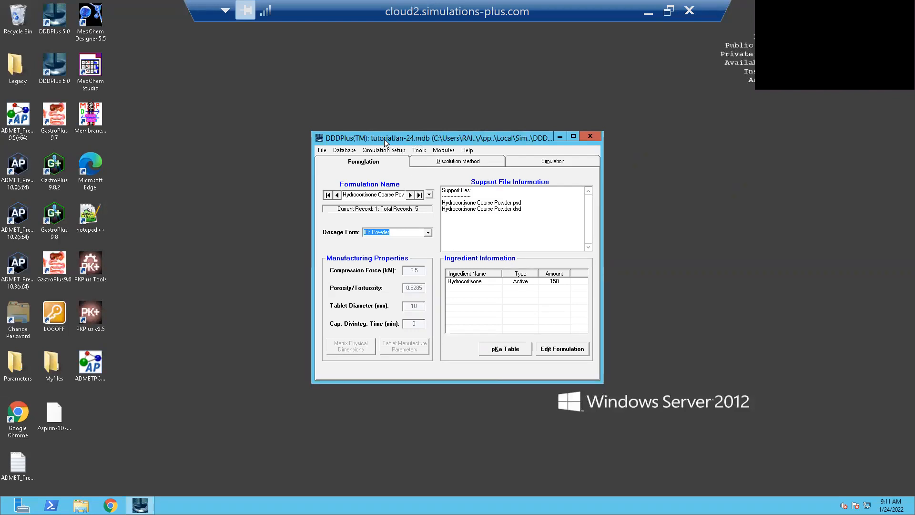
left_click(317, 150)
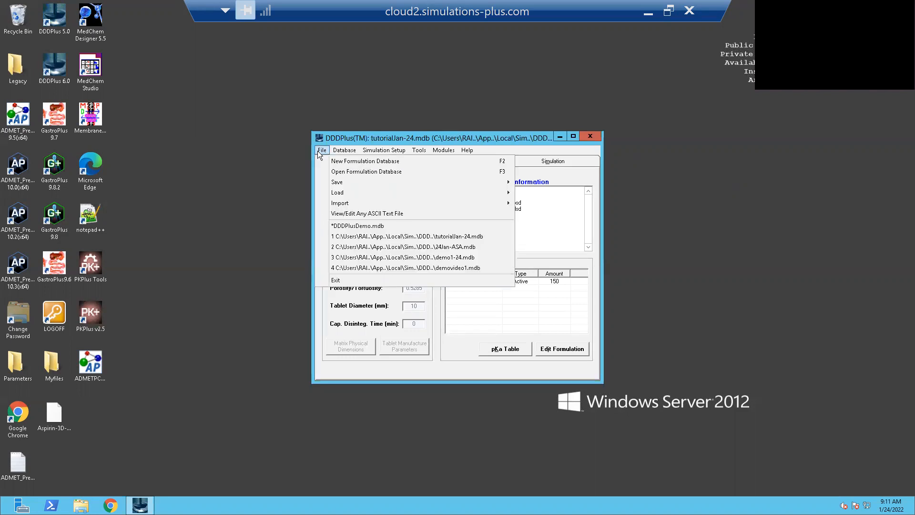
mouse_move(412, 204)
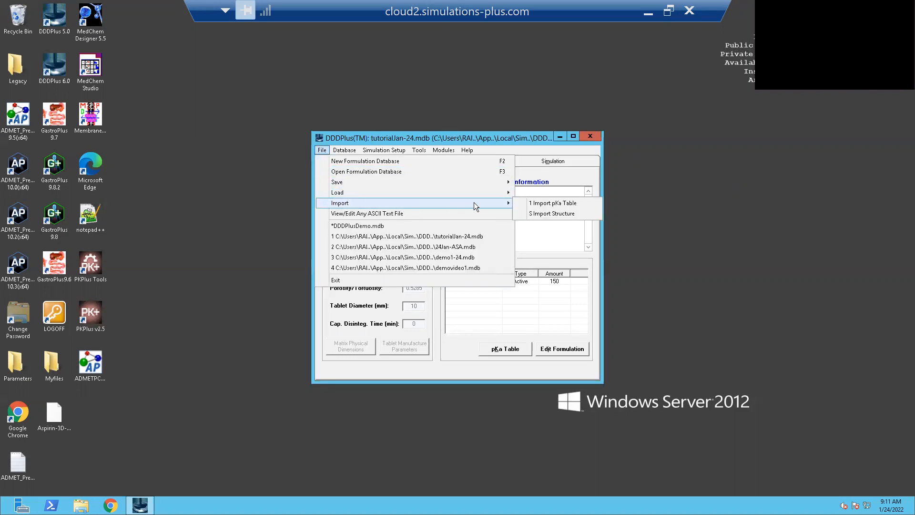
left_click(557, 260)
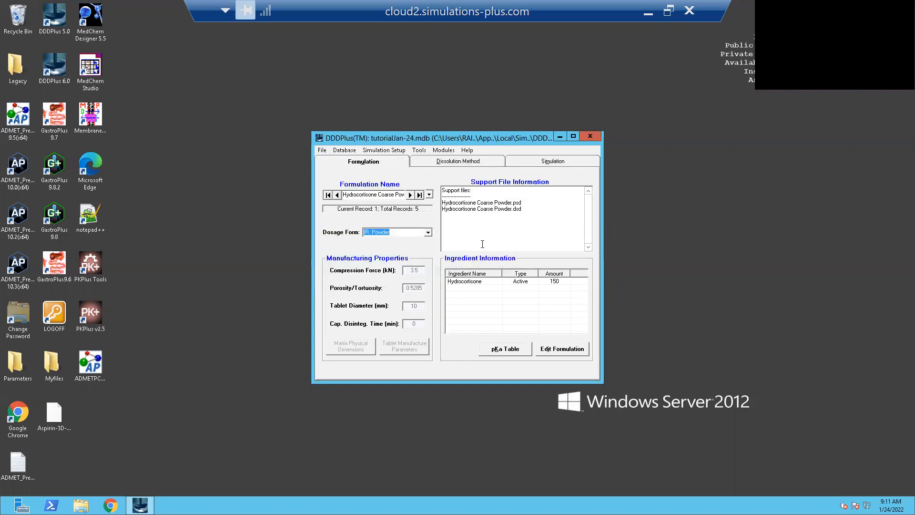
left_click(429, 194)
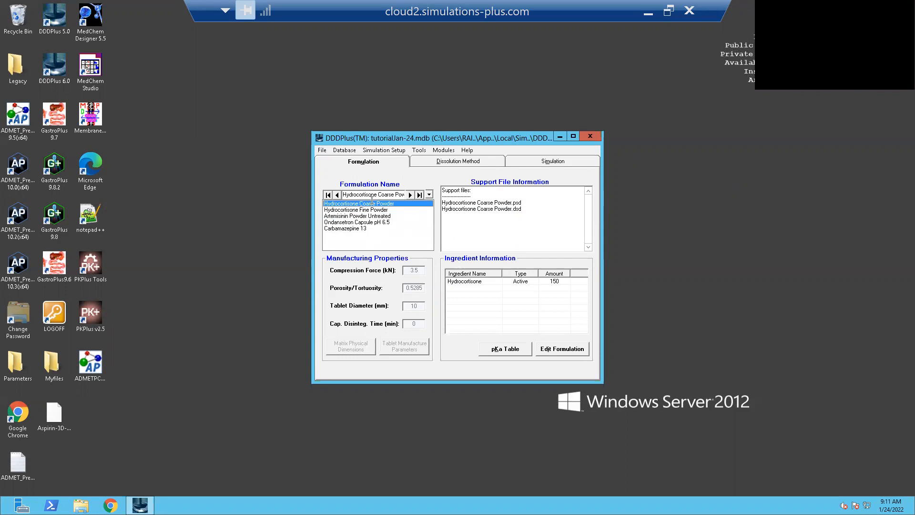
left_click(419, 203)
- Import the structure file Aspirin-3D-structure-.sdf from the desktop into the database, accepting the predicted physicochemical properties
left_click(321, 151)
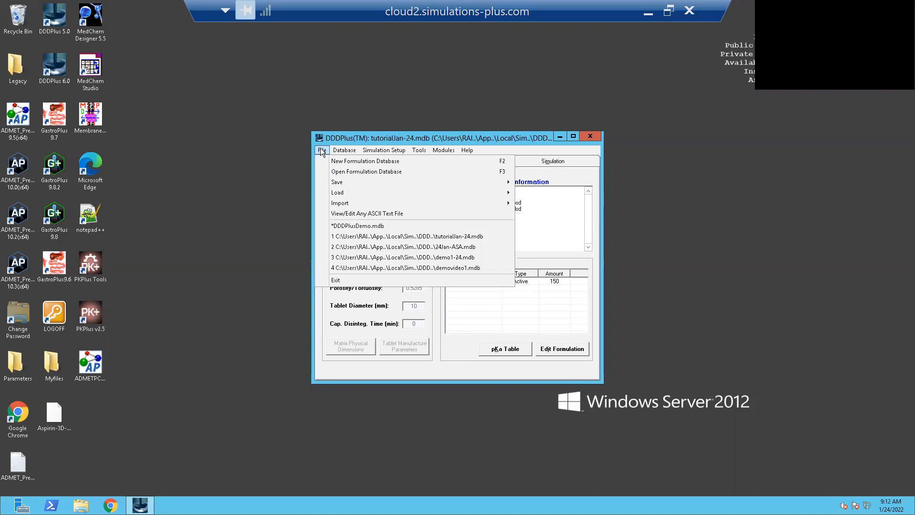
mouse_move(344, 150)
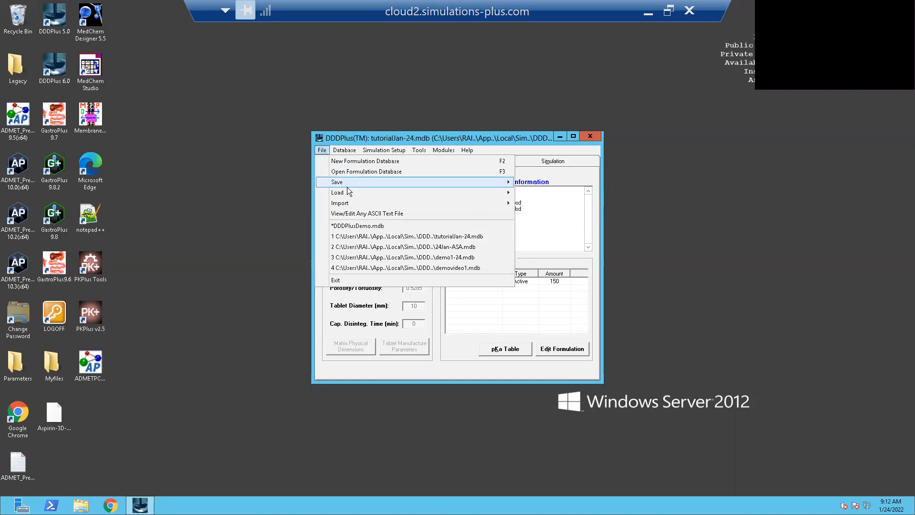
mouse_move(440, 204)
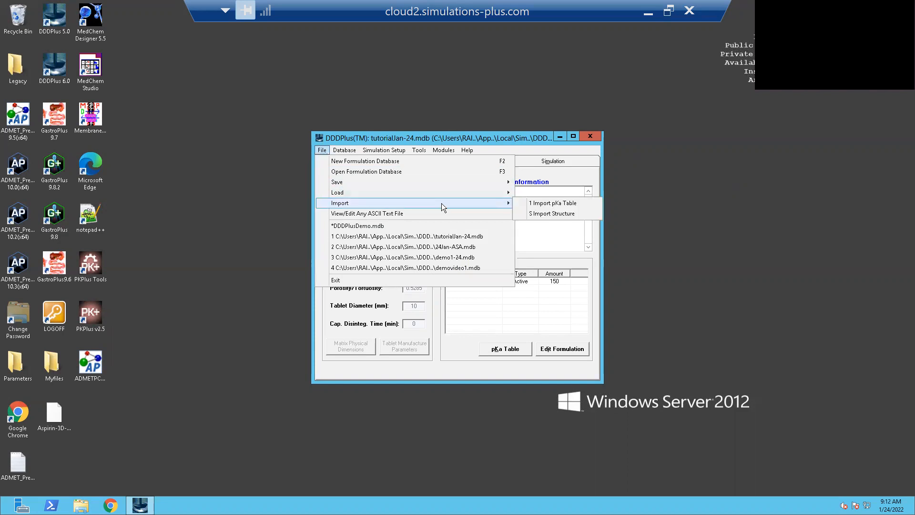
left_click(546, 214)
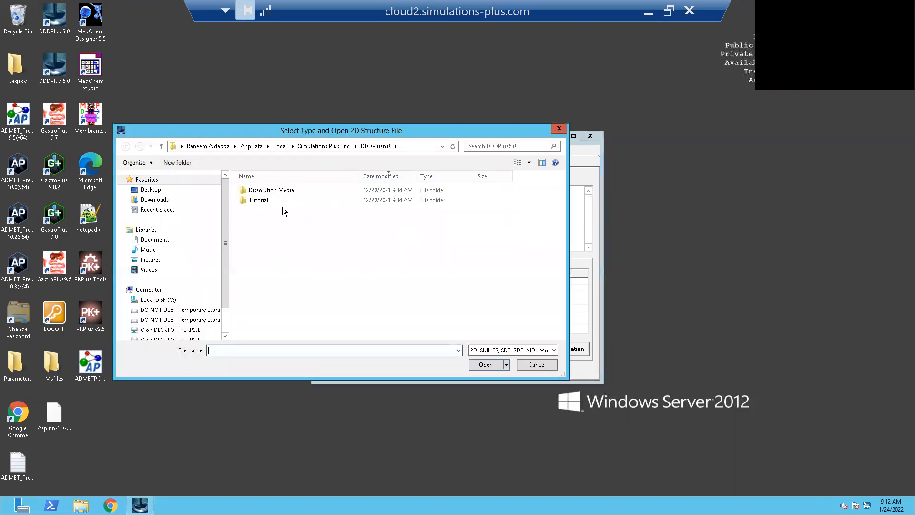
left_click(169, 190)
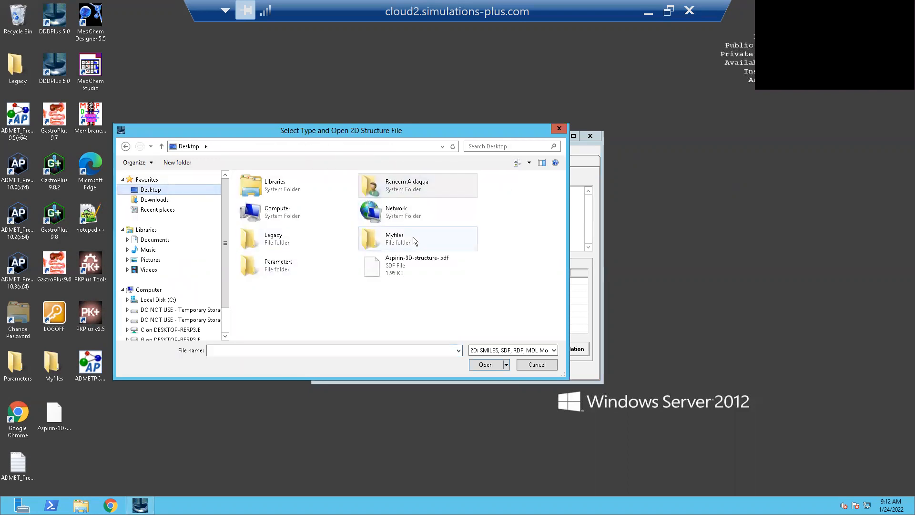
left_click(413, 270)
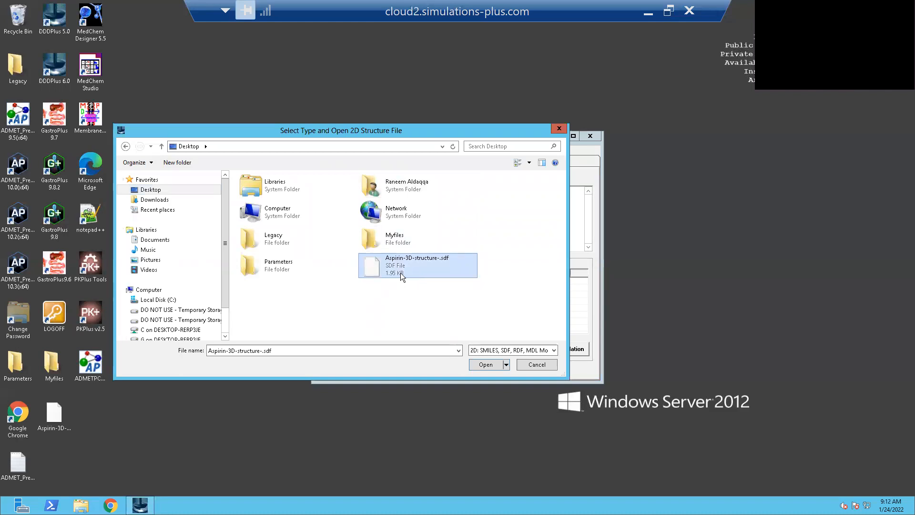
left_click(482, 364)
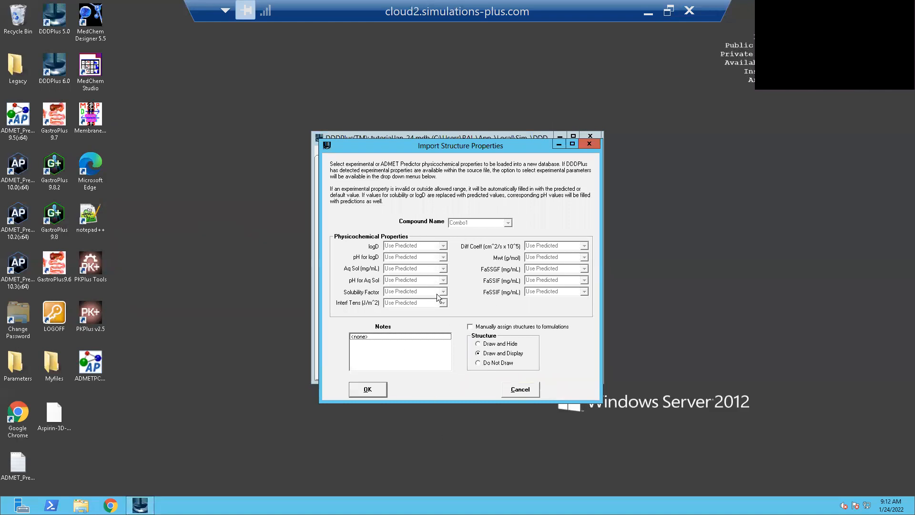
left_click(382, 389)
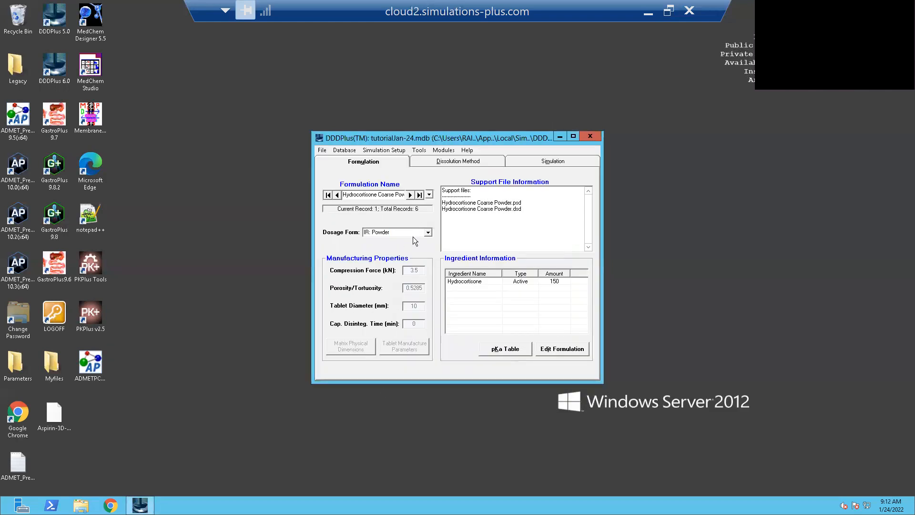
left_click(429, 196)
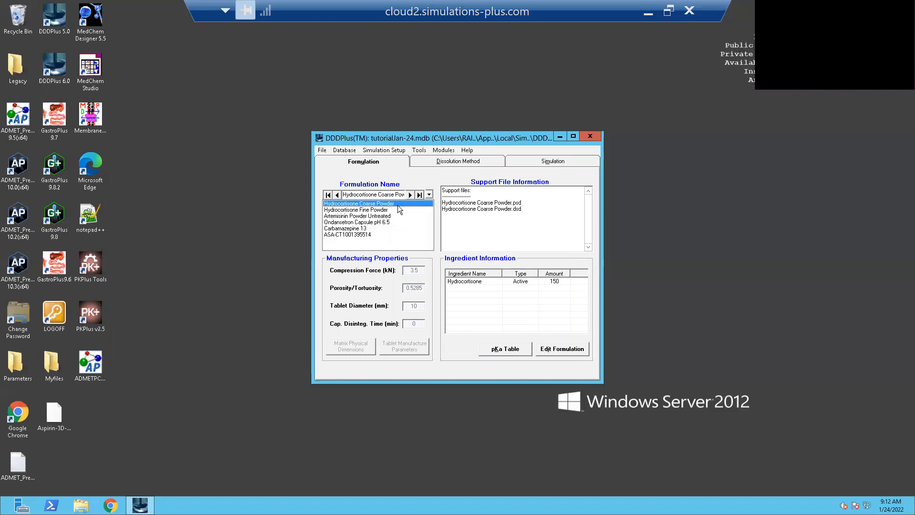
left_click(358, 235)
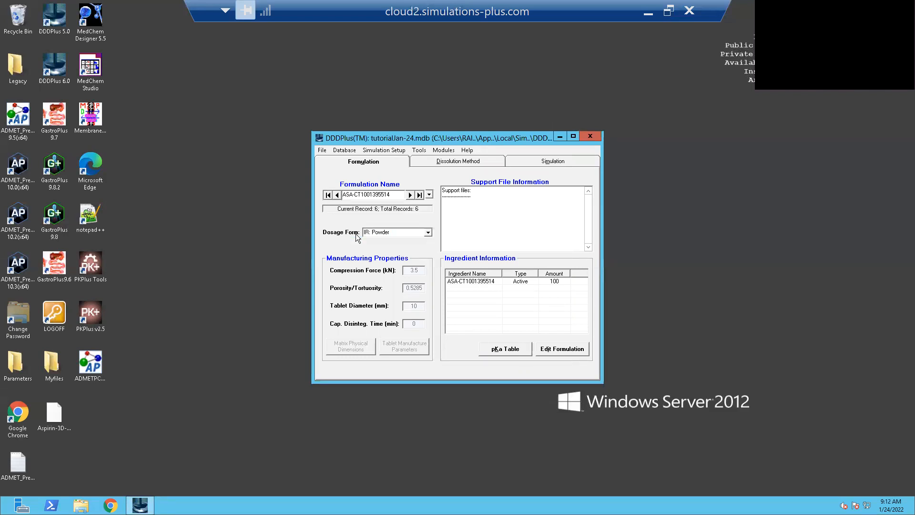
left_click(429, 235)
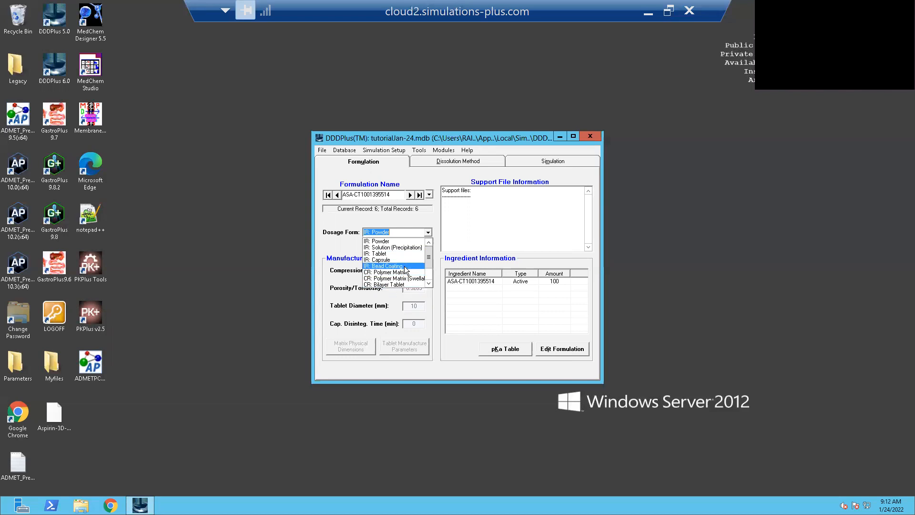
left_click(386, 254)
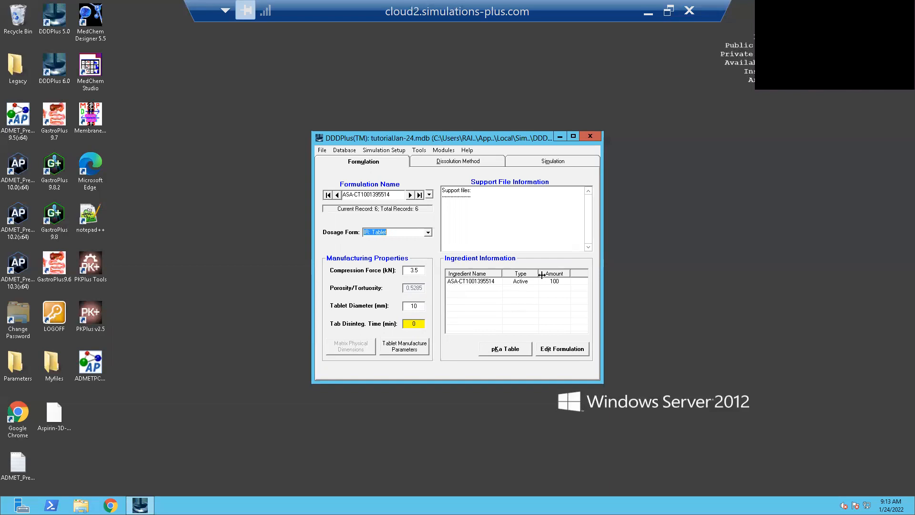
- Open the formulation's composition for editing and sort the table of importable excipients by type
left_click(570, 351)
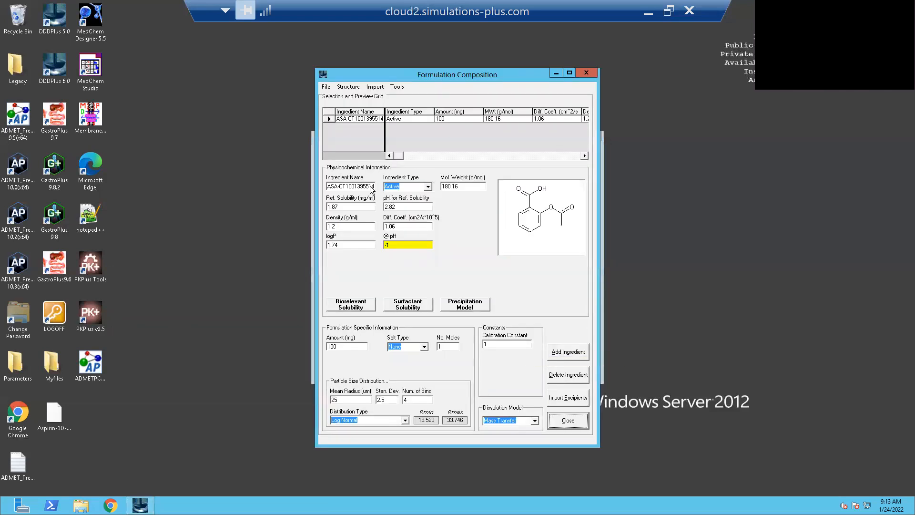
left_click(367, 119)
left_click(570, 398)
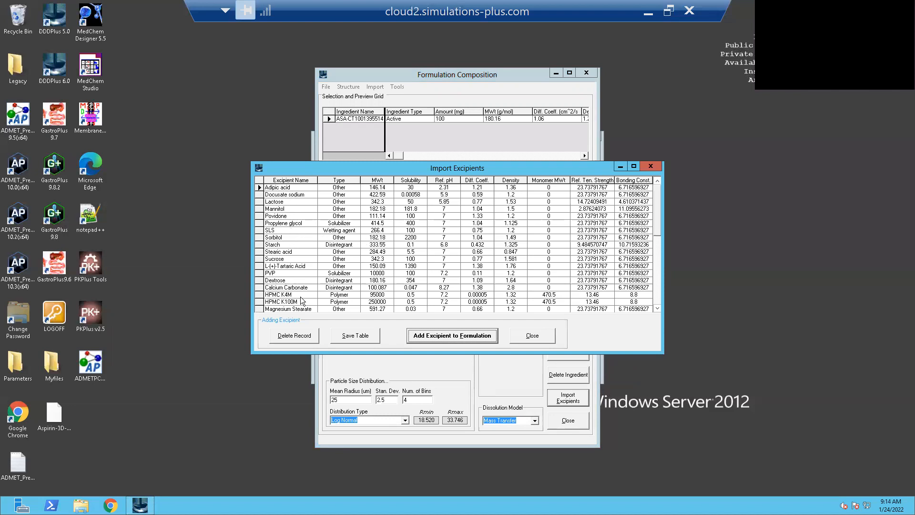
left_click(339, 180)
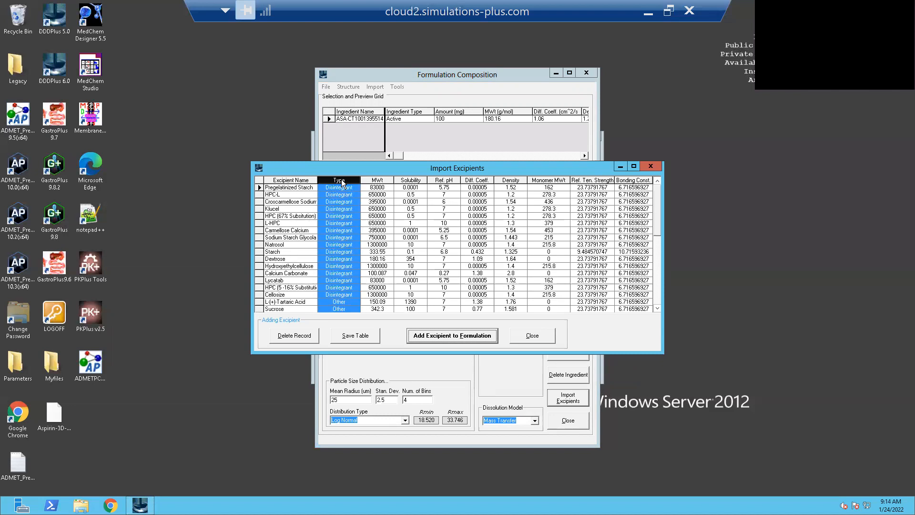
left_click(348, 281)
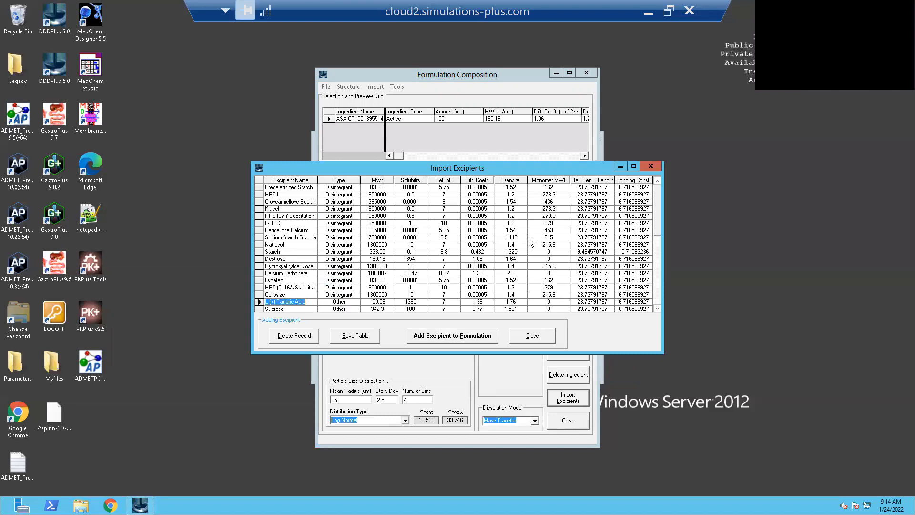
- Add Lactose from the excipient table to the formulation and close the table
left_click(655, 267)
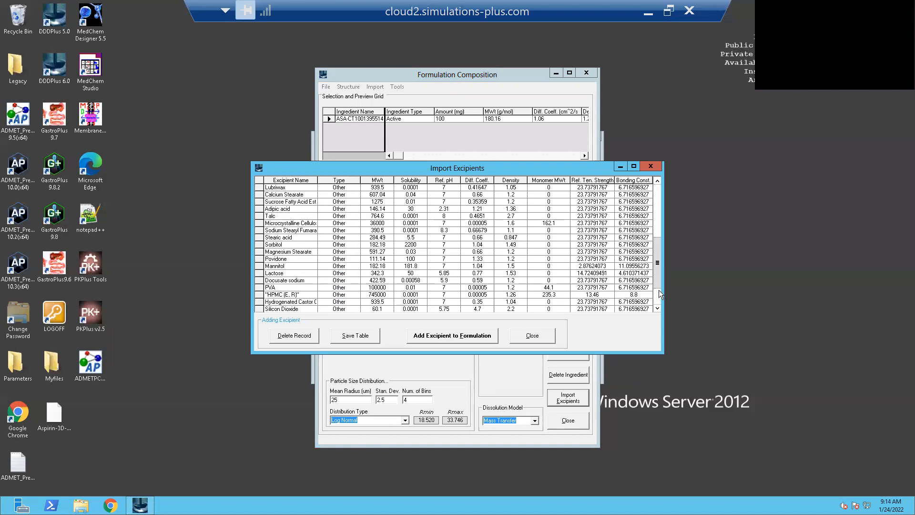
left_click(659, 290)
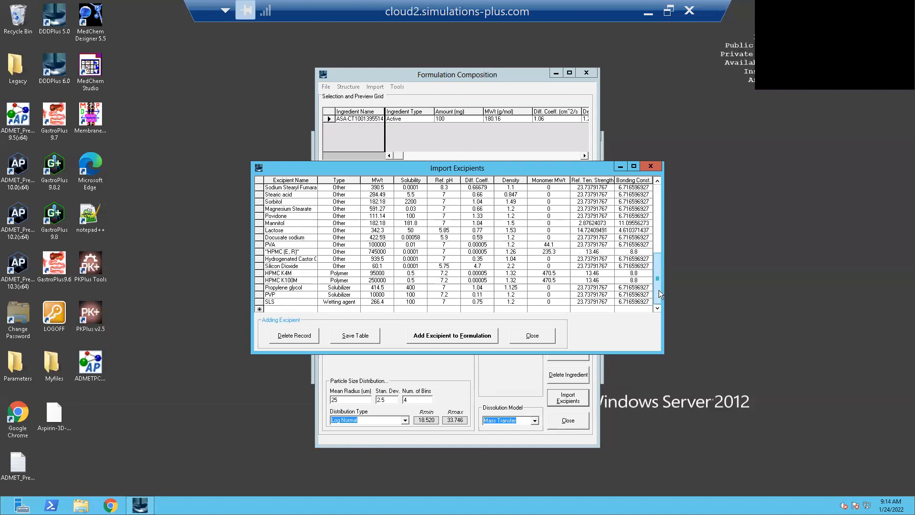
left_click_drag(658, 290, 664, 195)
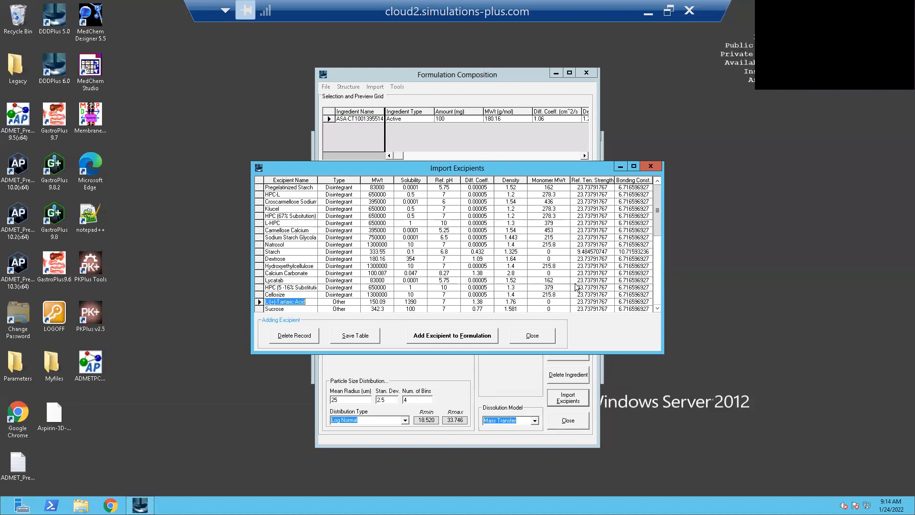
left_click(657, 309)
left_click(657, 309)
left_click(657, 308)
left_click(657, 309)
left_click(657, 308)
left_click(657, 309)
left_click(656, 309)
left_click(657, 309)
left_click(657, 309)
left_click(657, 309)
left_click(657, 309)
left_click(657, 309)
left_click(656, 309)
left_click(657, 309)
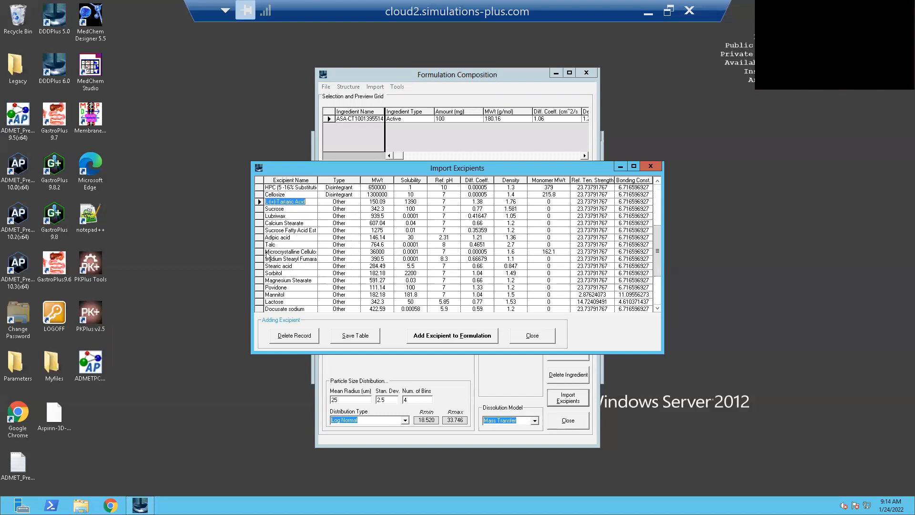
left_click(257, 302)
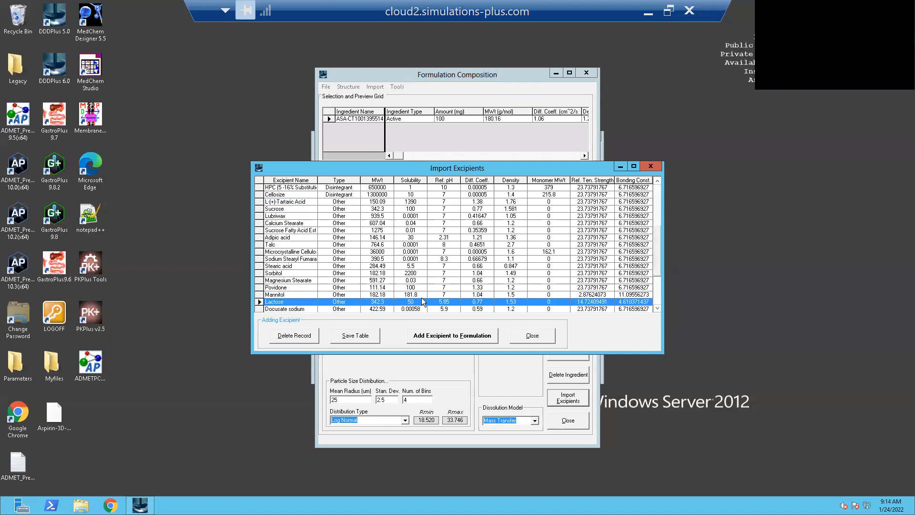
left_click(475, 337)
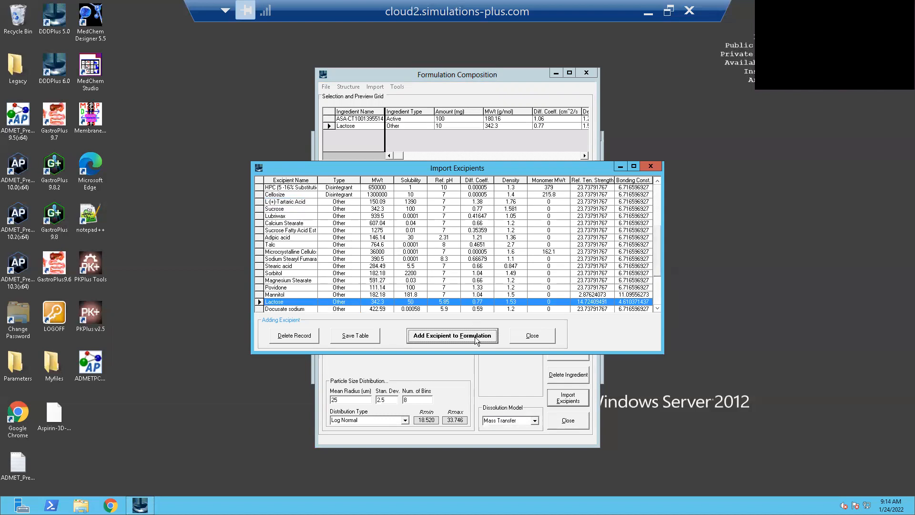
left_click(524, 337)
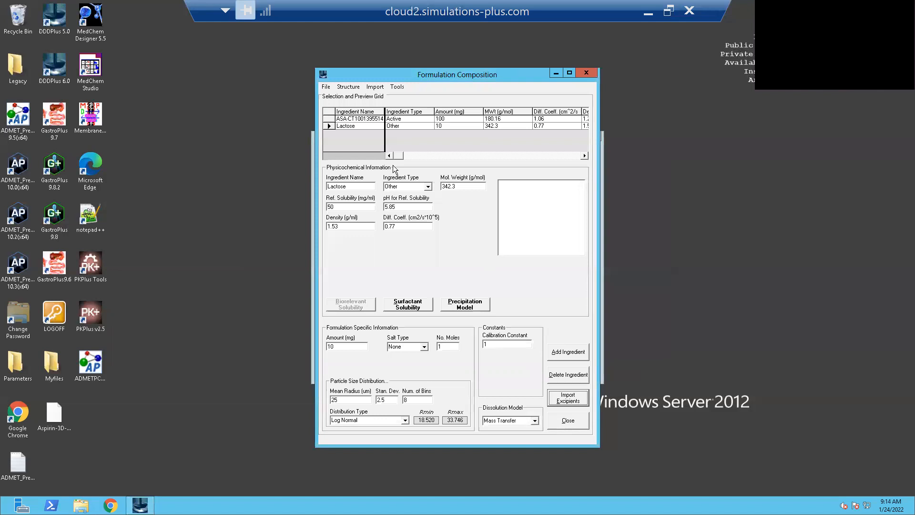
- Set the amount of the Lactose ingredient to 100 mg in the formulation composition
left_click(420, 120)
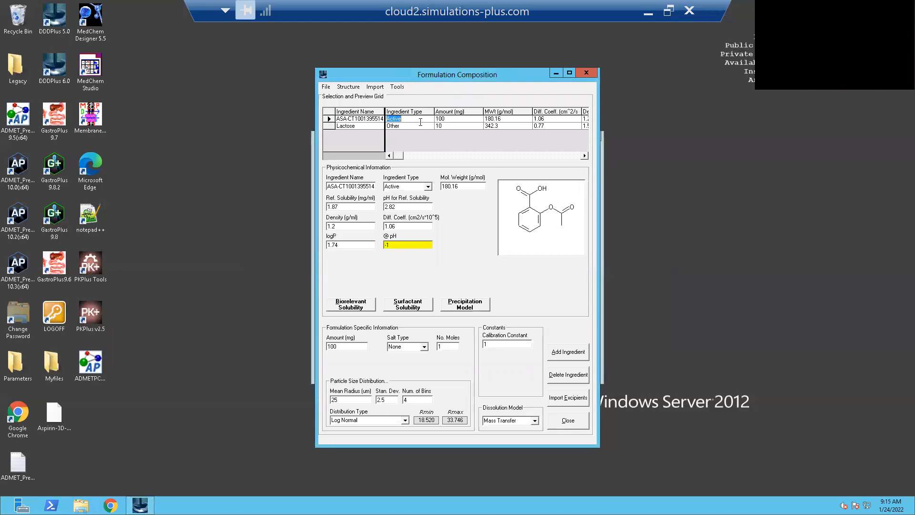
left_click(419, 126)
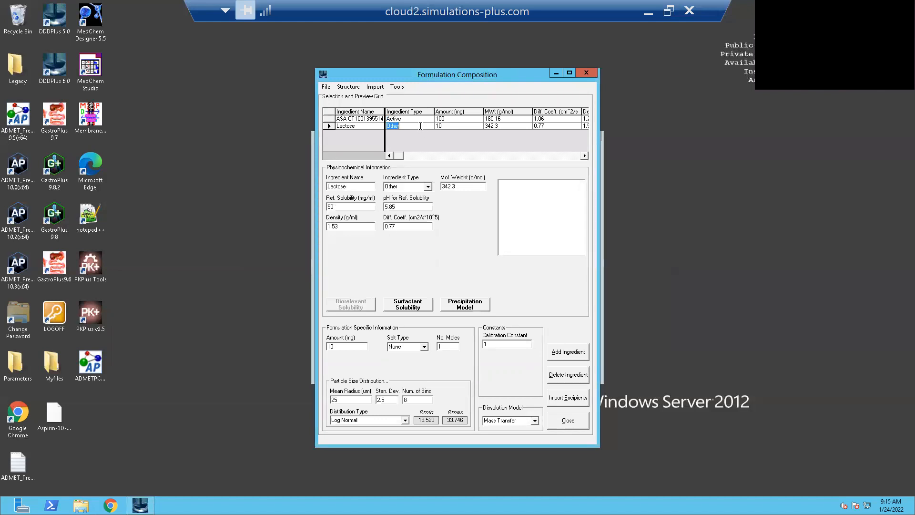
left_click(428, 186)
left_click(350, 346)
type("0")
left_click(328, 119)
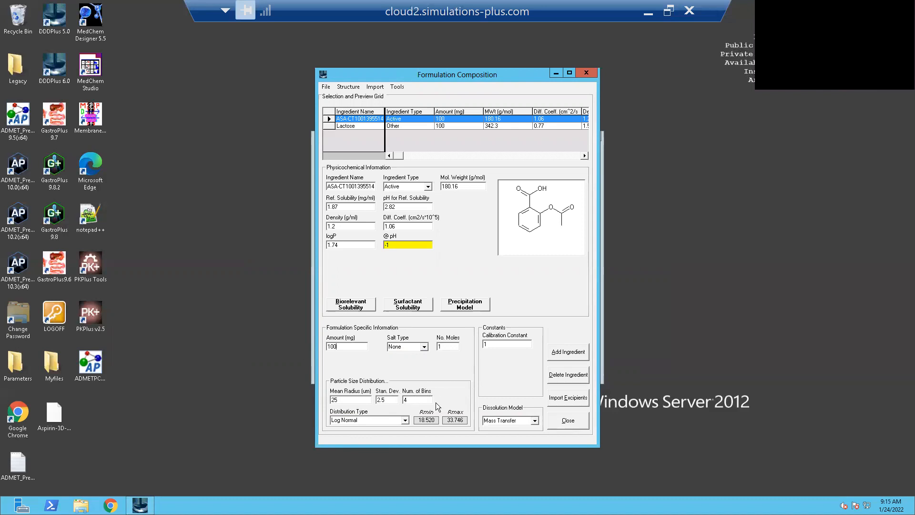
left_click(534, 421)
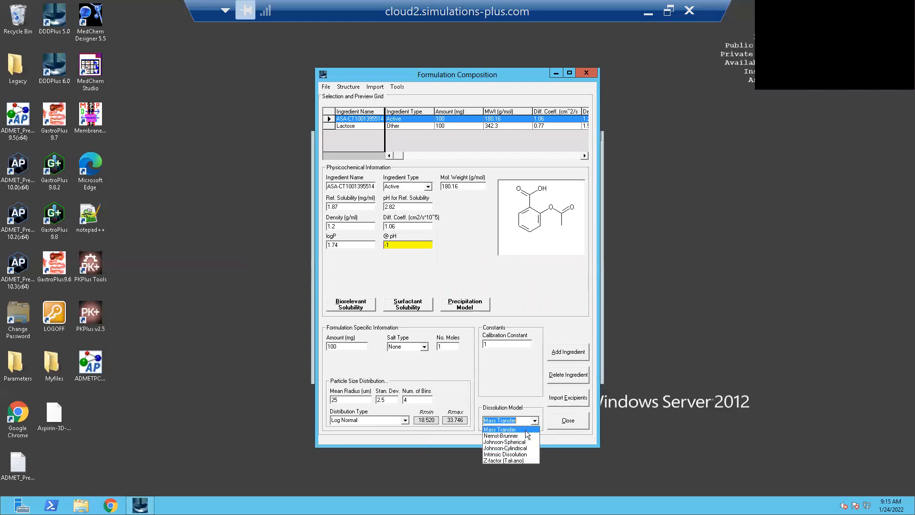
left_click(525, 430)
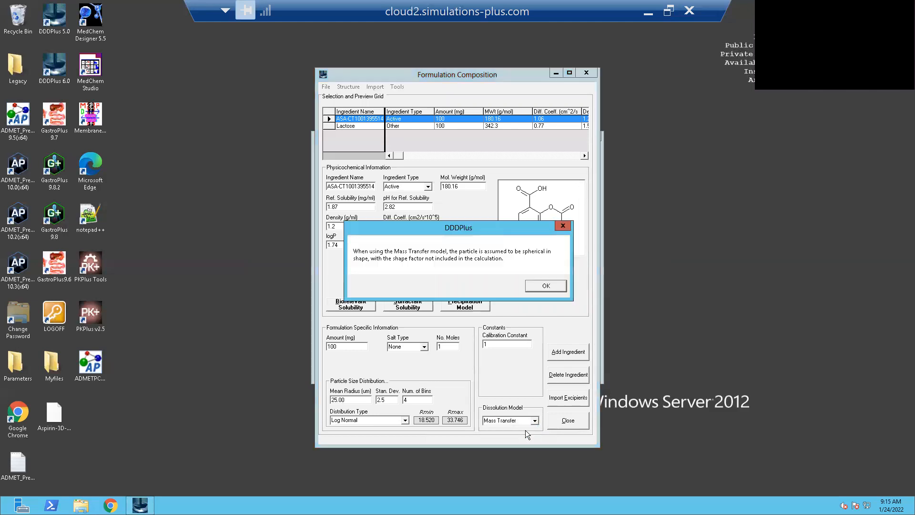
left_click(562, 226)
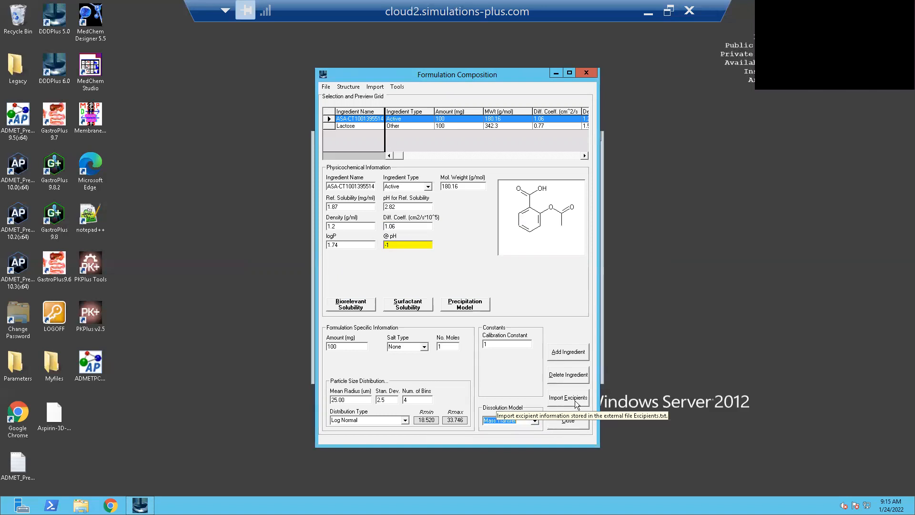
left_click(569, 423)
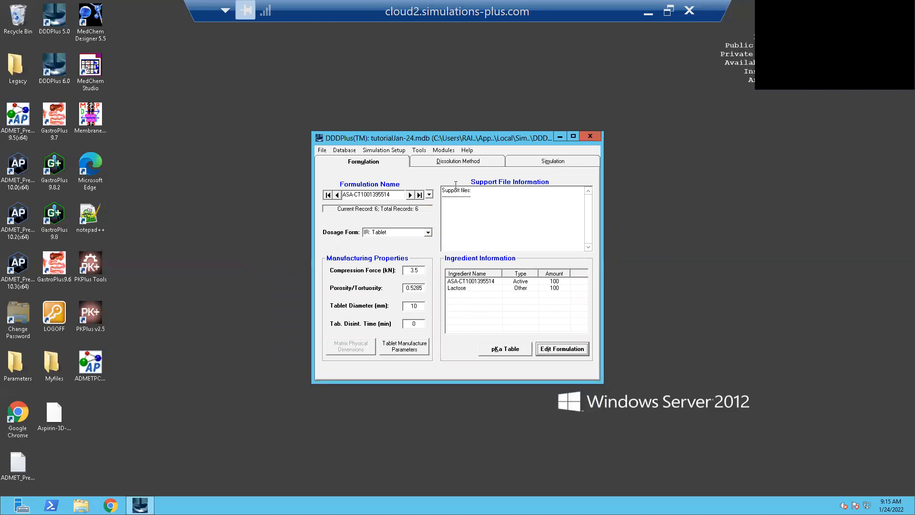
- Set the dissolution method's apparatus type to USP Basket, accepting the default fluid volume of 900 mL
left_click(476, 164)
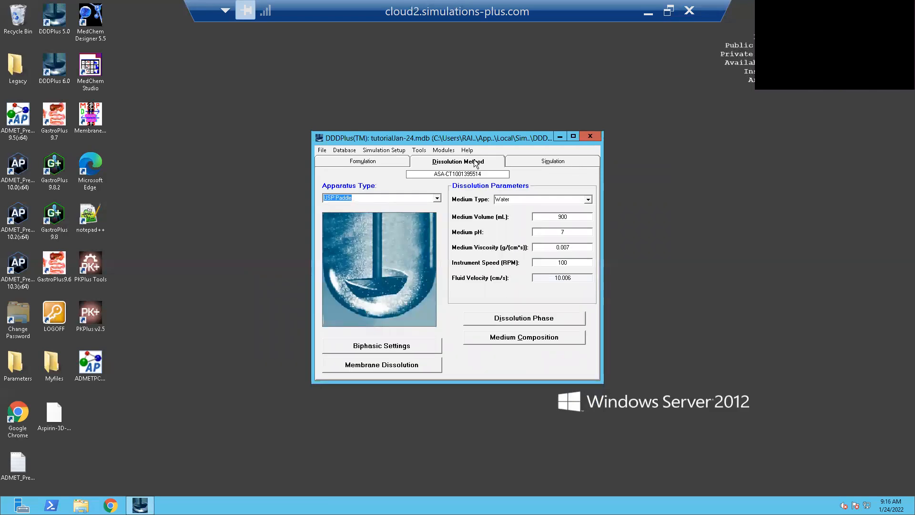
left_click(438, 199)
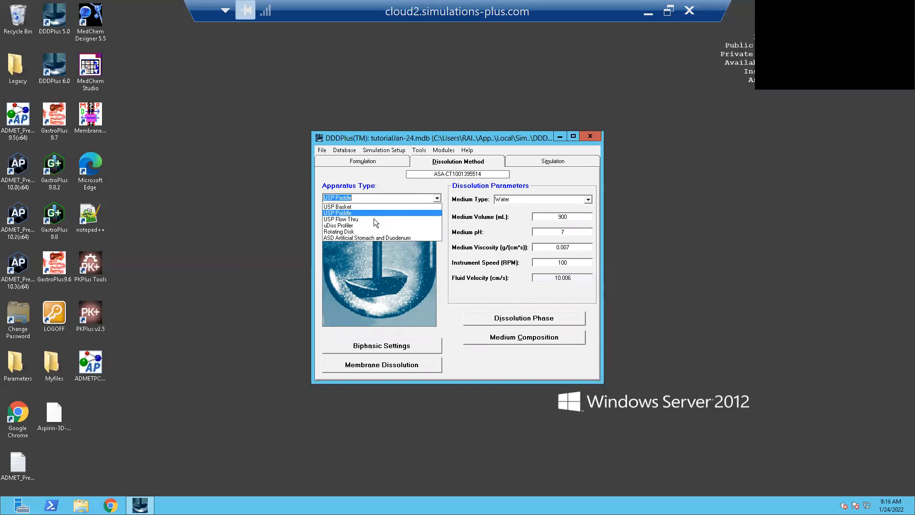
left_click(350, 209)
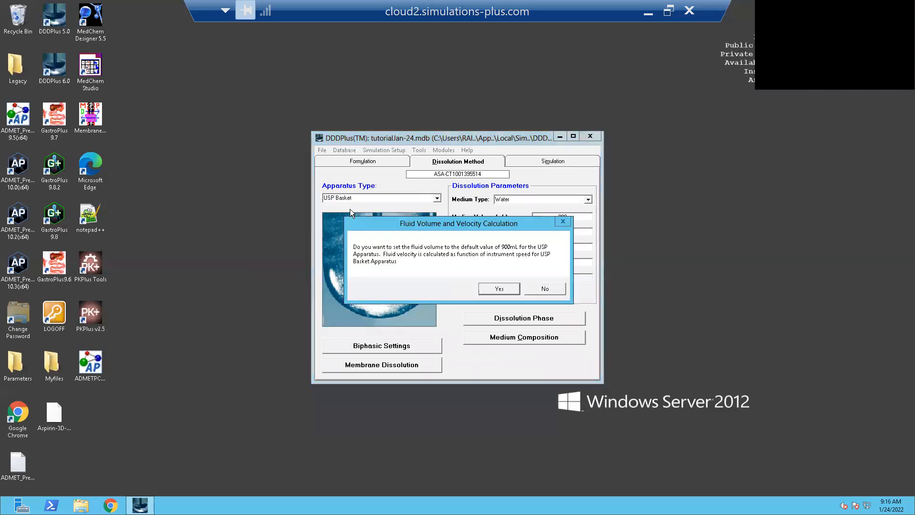
left_click(498, 291)
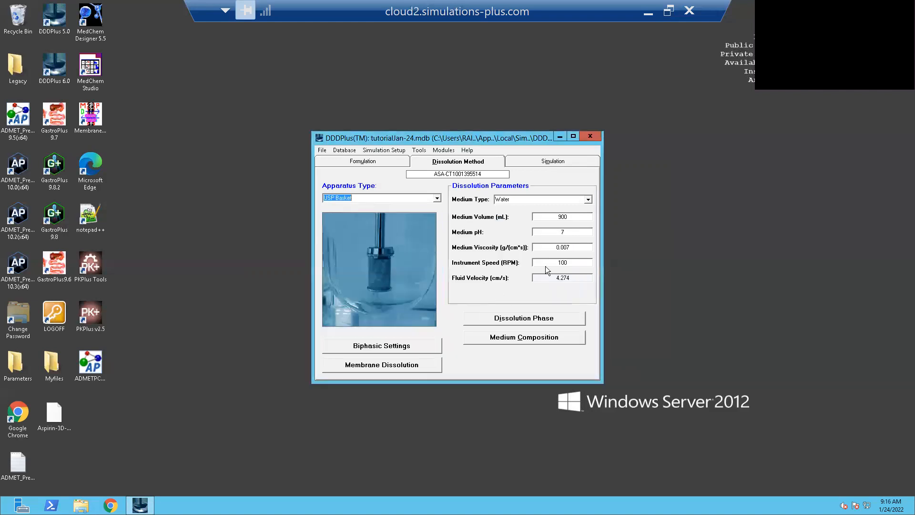
- Choose USP Acetate 4.5 as the dissolution medium type
left_click(590, 200)
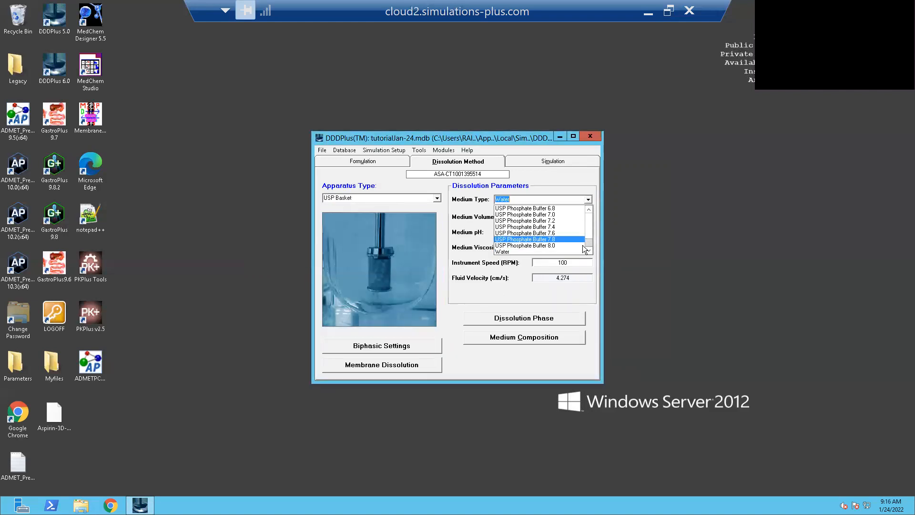
left_click_drag(591, 242, 591, 221)
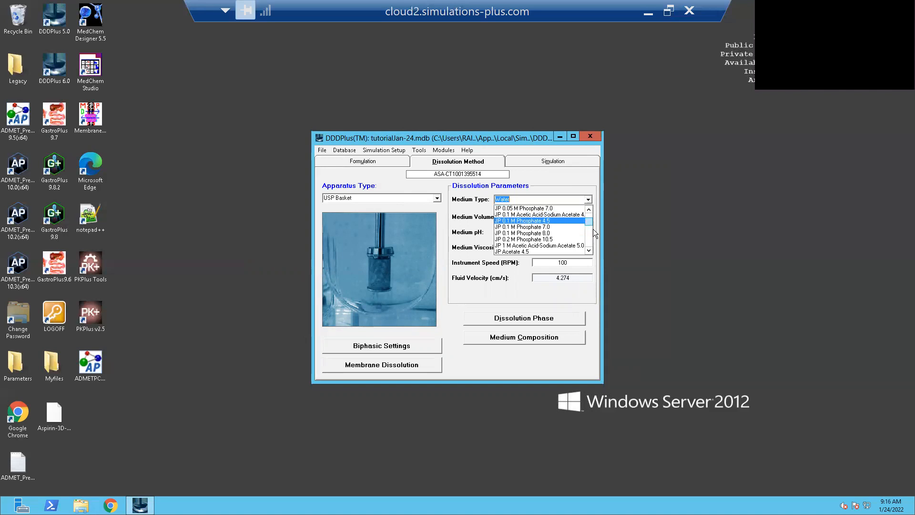
scroll(590, 214, "up", 3)
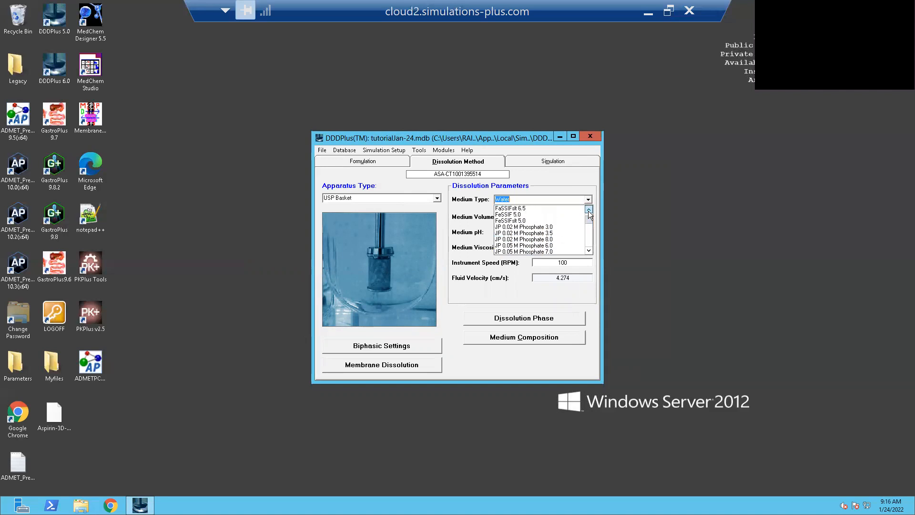
scroll(592, 238, "down", 4)
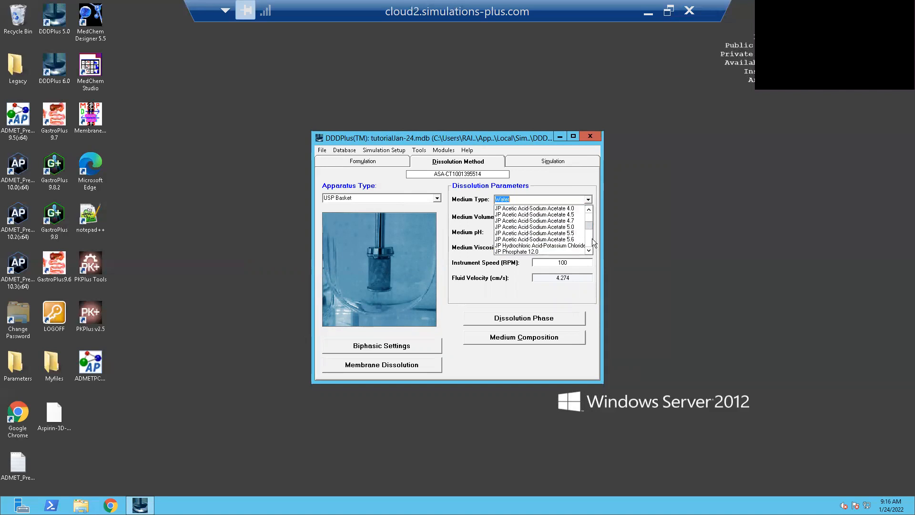
scroll(592, 238, "down", 2)
scroll(591, 240, "down", 4)
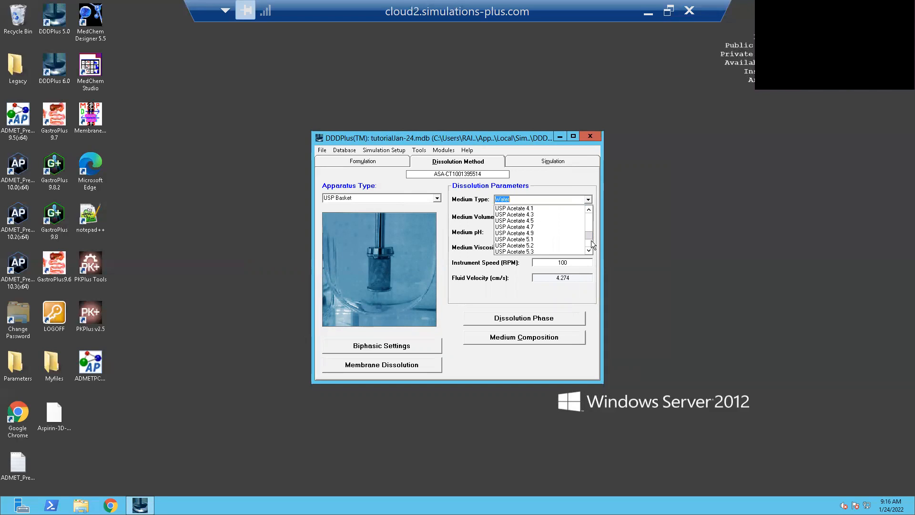
left_click(525, 221)
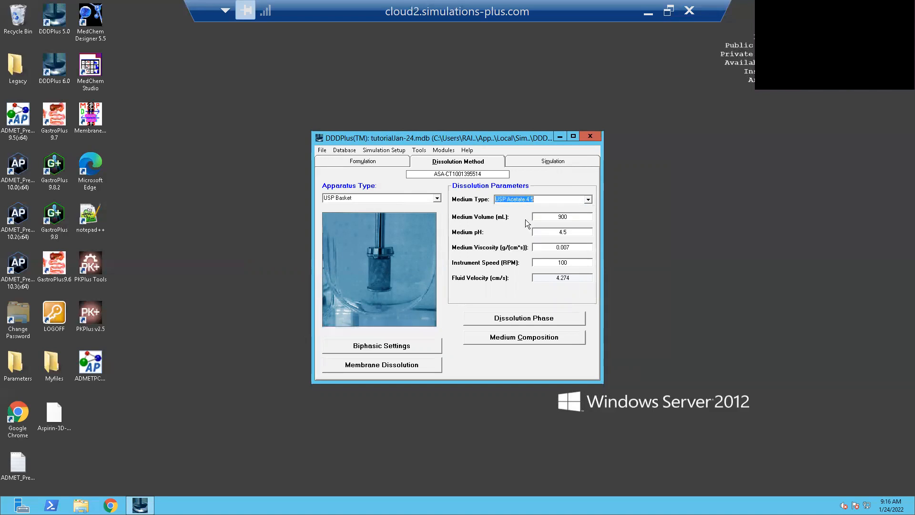
- Set the medium volume to 500 mL and the instrument speed to 75 RPM
left_click(563, 217)
key("BackSpace")
type("5")
left_click(563, 261)
key("BackSpace")
key("BackSpace")
key("BackSpace")
type("75")
- Review the ingredients and concentrations in the medium composition of USP Acetate 4.5
left_click(513, 339)
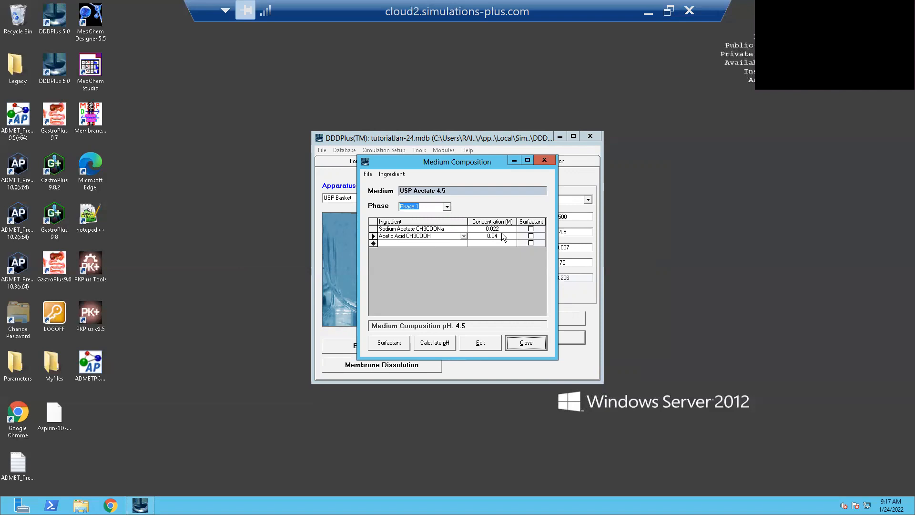
left_click(513, 345)
- Try adding a second dissolution phase, delete it again and close the phase table
left_click(532, 321)
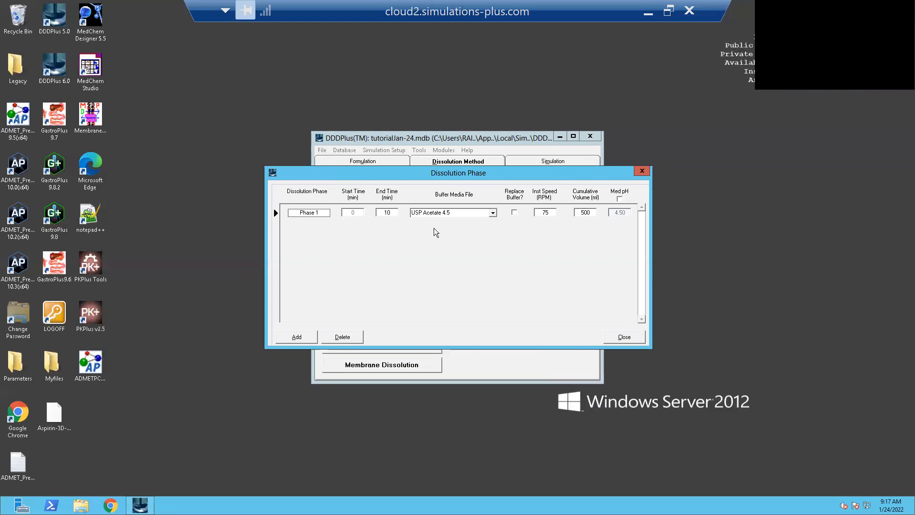
left_click(298, 338)
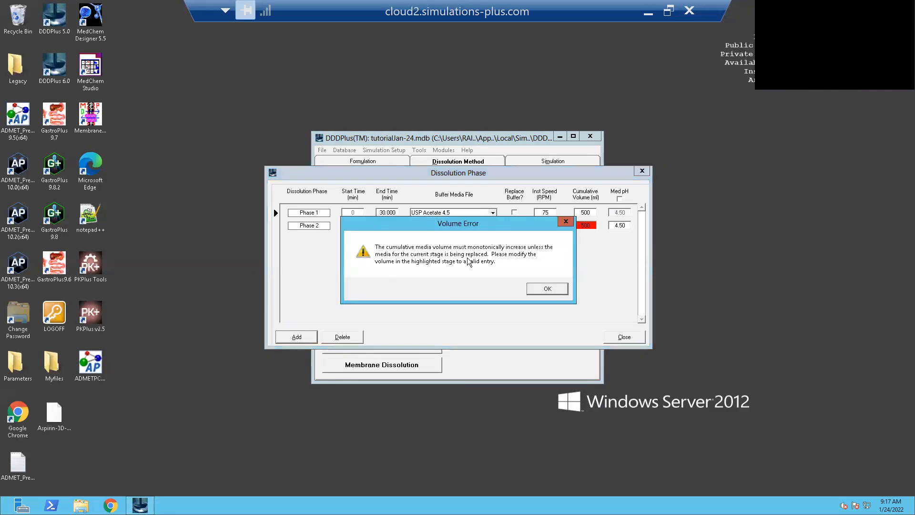
left_click(554, 289)
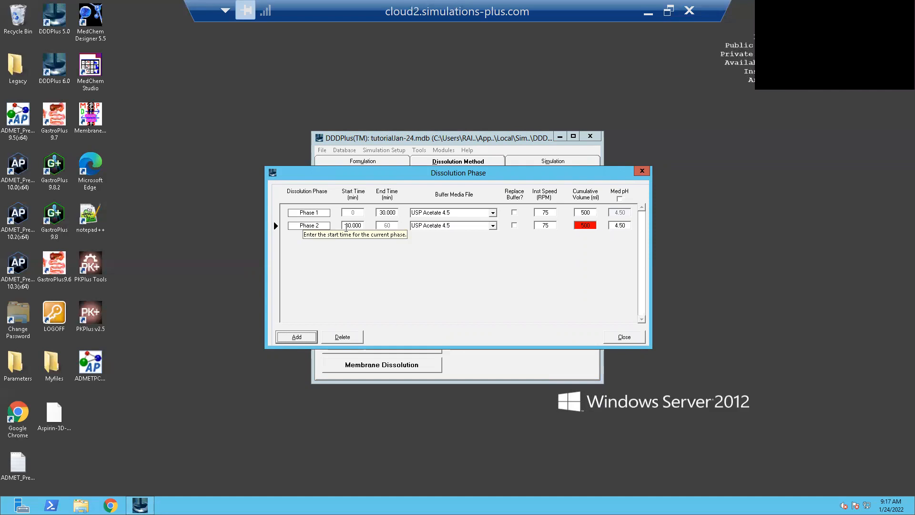
left_click(356, 338)
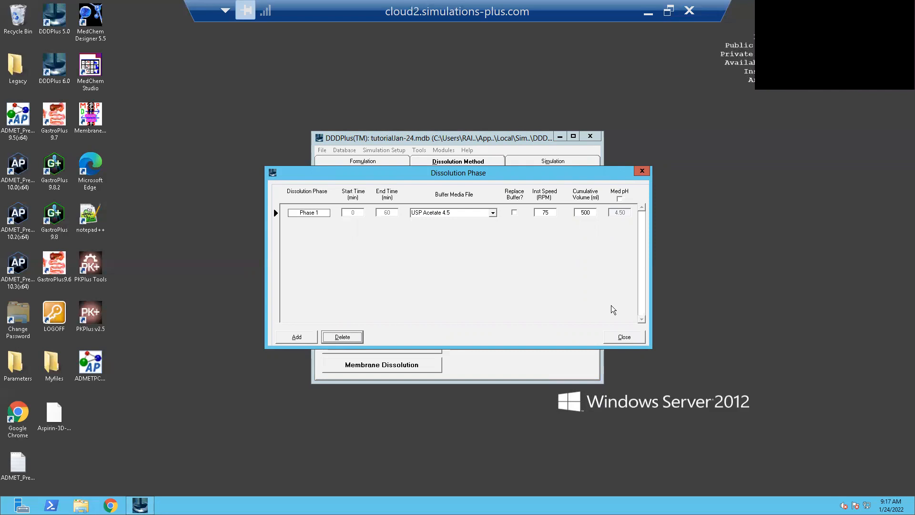
left_click(626, 342)
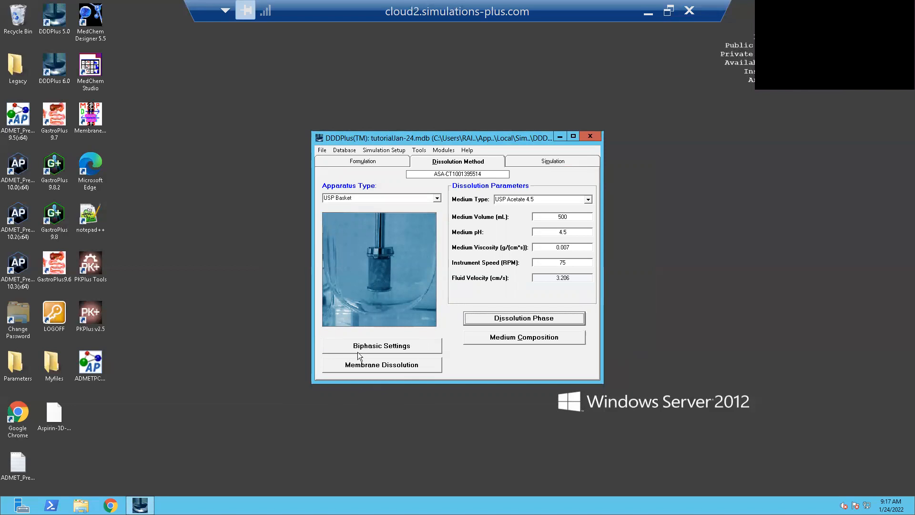
- Review the biphasic dissolution and membrane flux dissolution settings without changing them
left_click(376, 348)
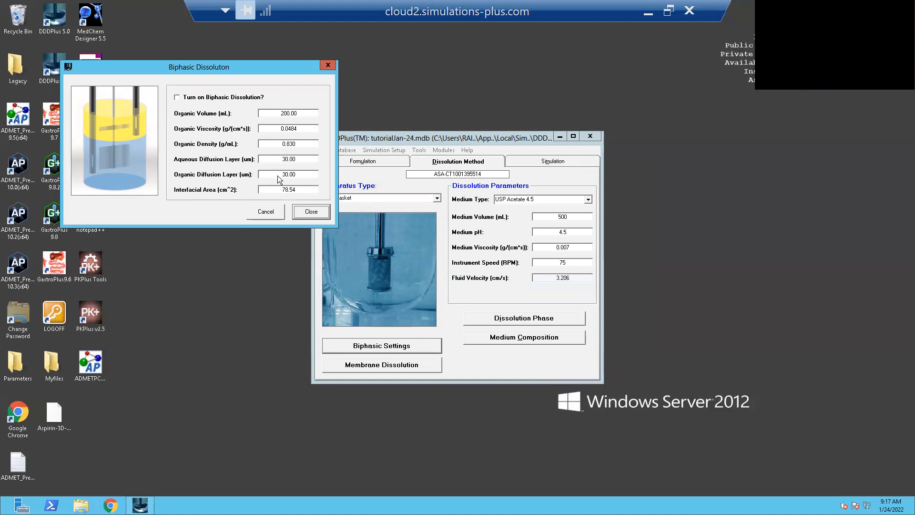
left_click(328, 66)
left_click(370, 366)
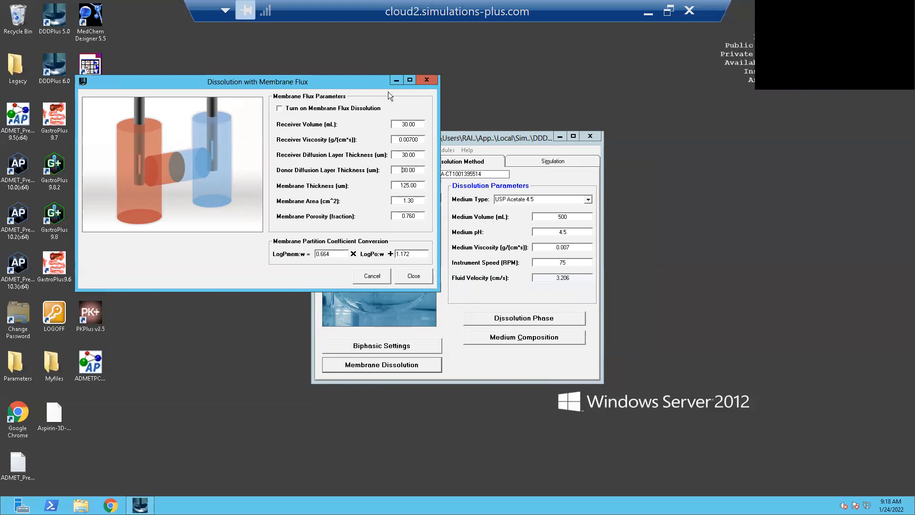
left_click(433, 77)
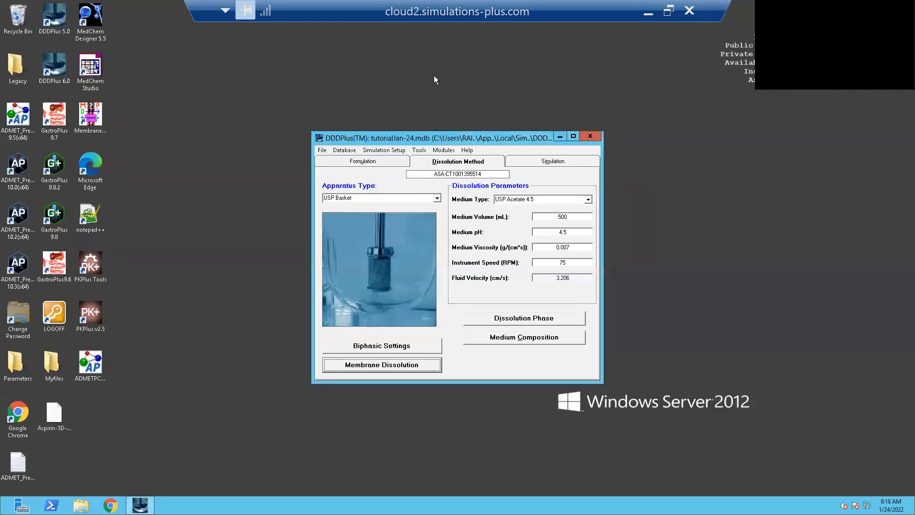
left_click(551, 164)
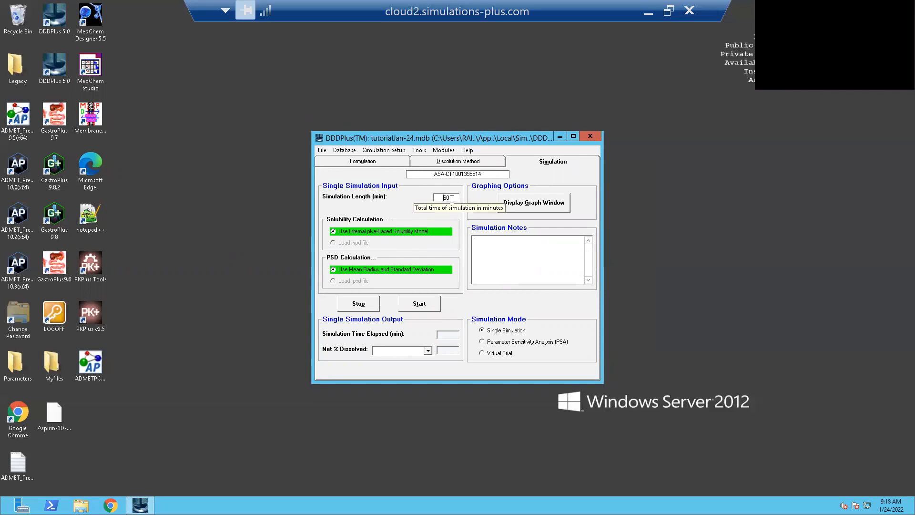
left_click(427, 310)
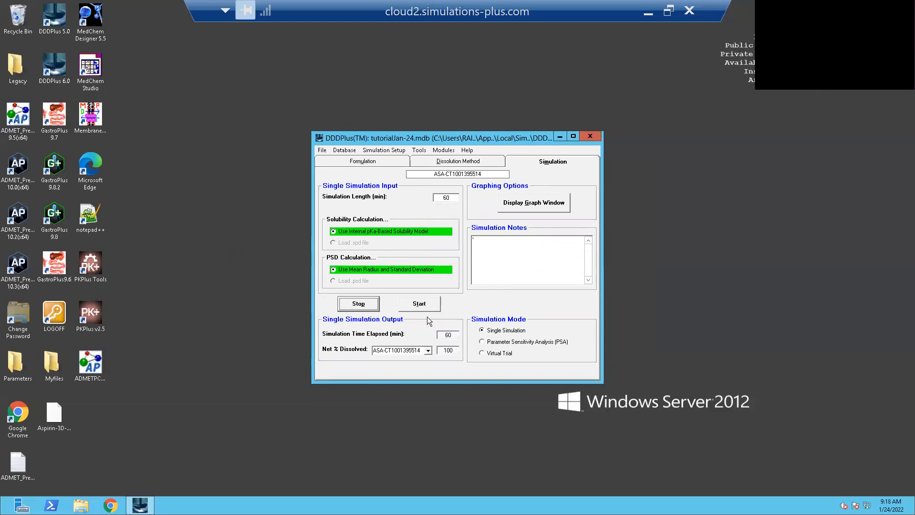
left_click(533, 206)
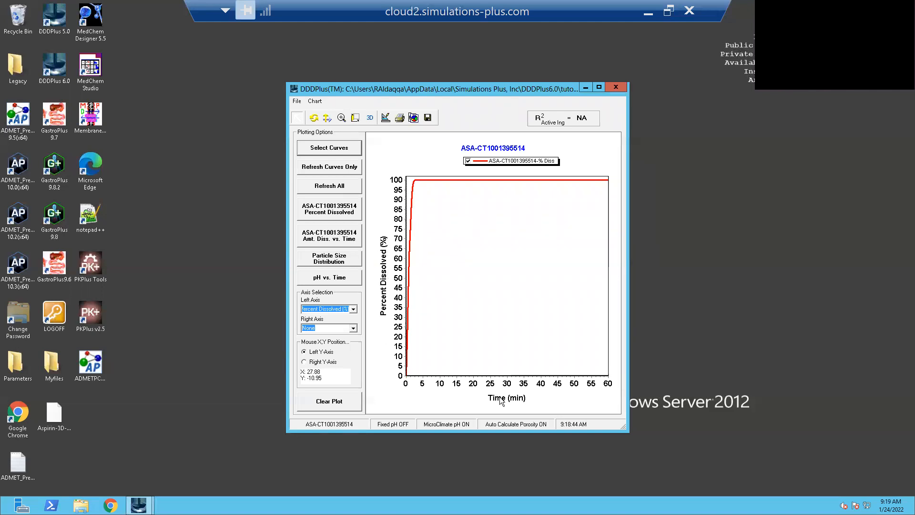
left_click(345, 241)
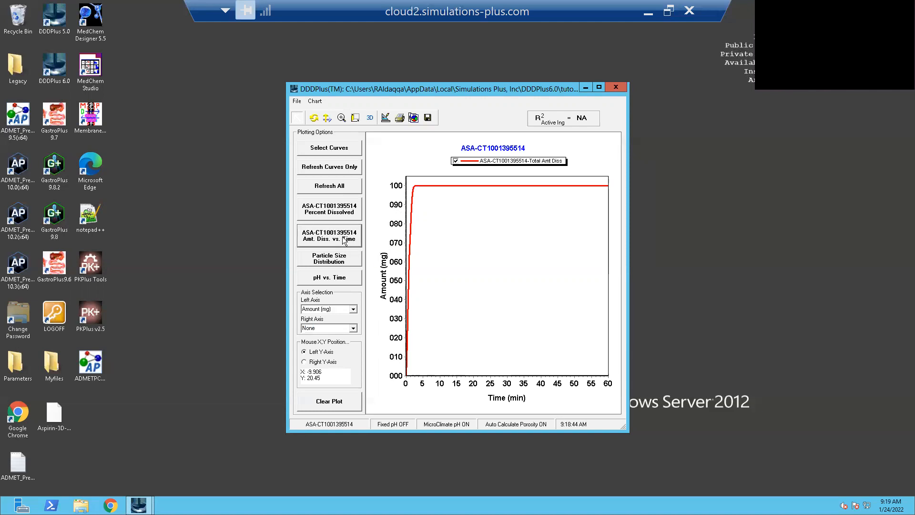
left_click(347, 262)
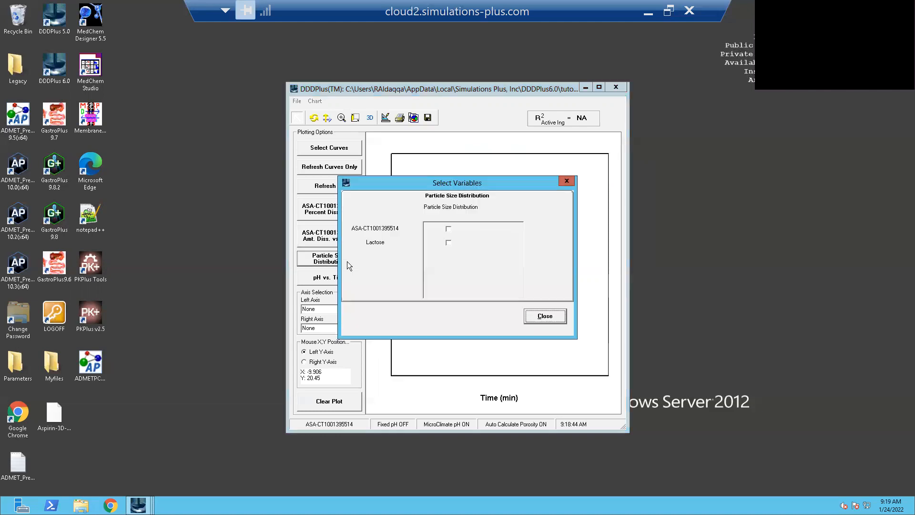
left_click(450, 229)
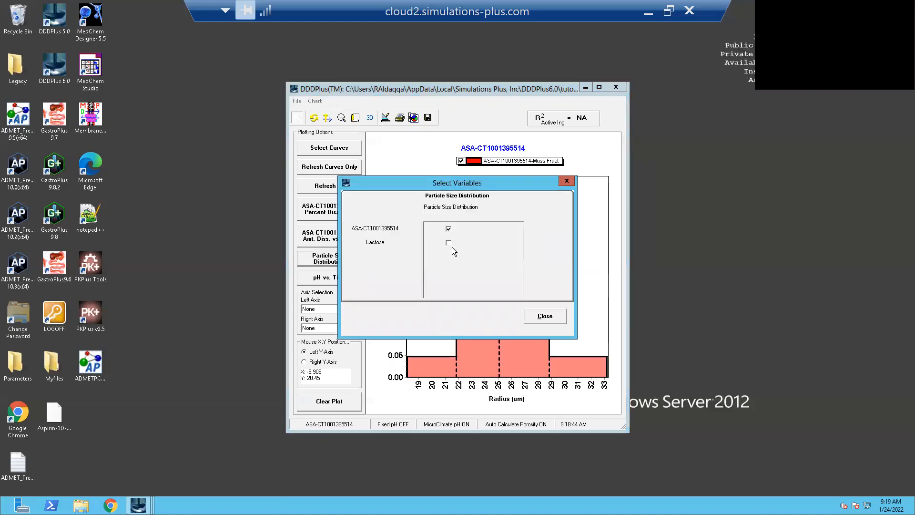
left_click(449, 243)
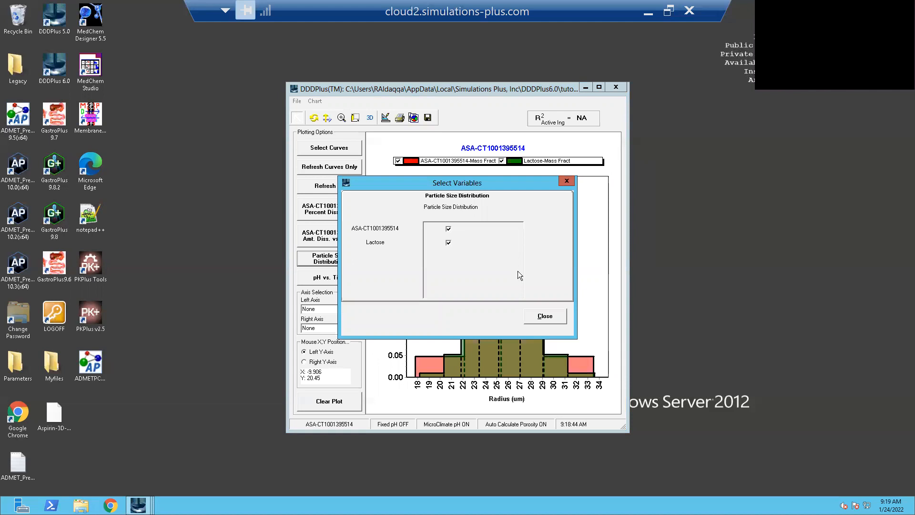
left_click(555, 316)
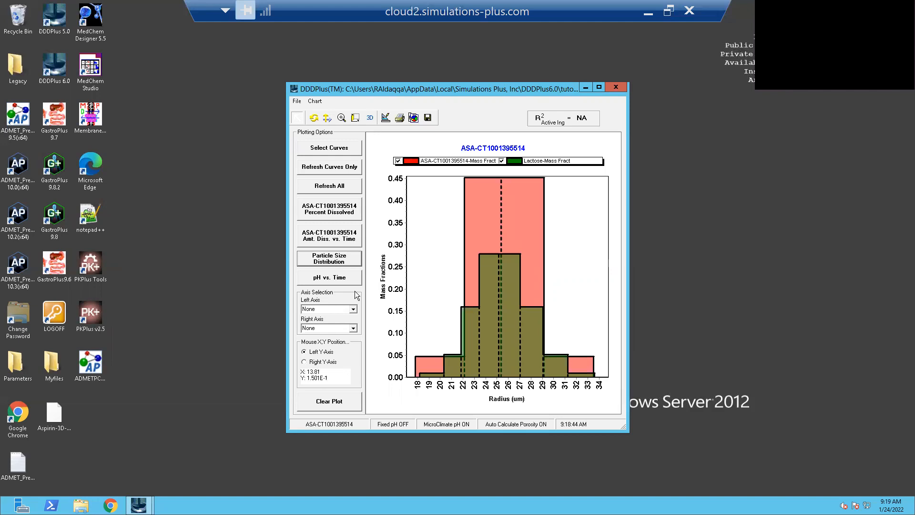
left_click(336, 280)
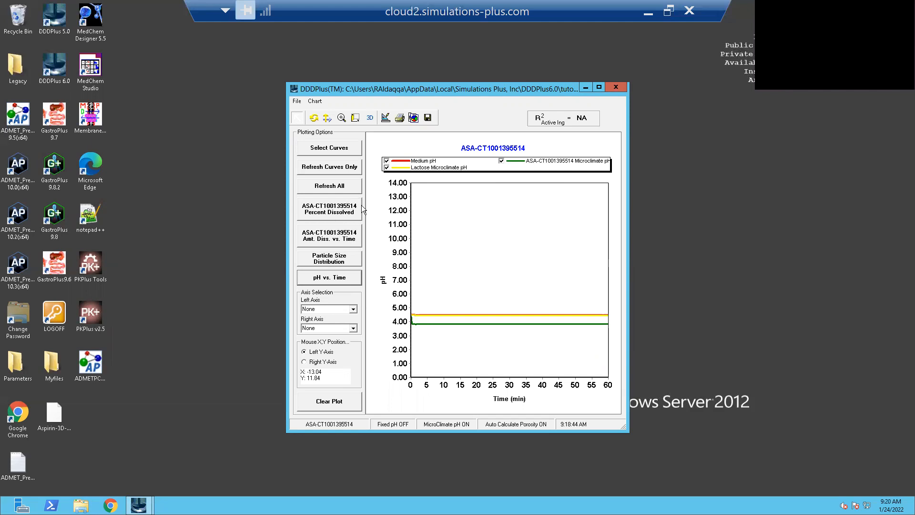
left_click(338, 214)
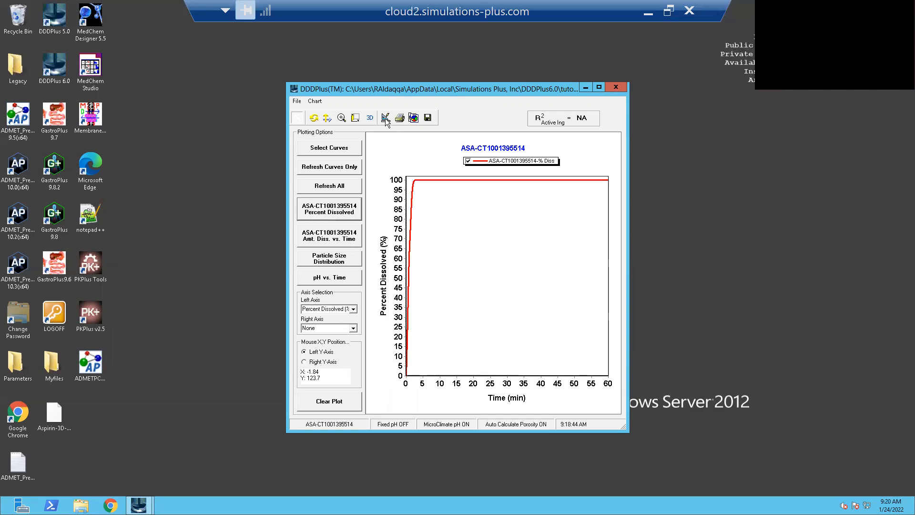
- Review the percent dissolved chart's left and bottom axis scale settings without changing them
left_click(385, 118)
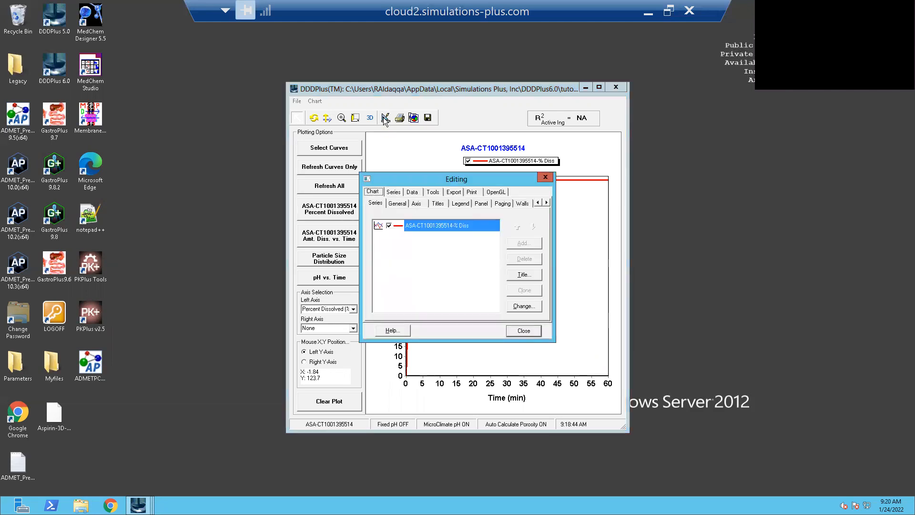
left_click(418, 205)
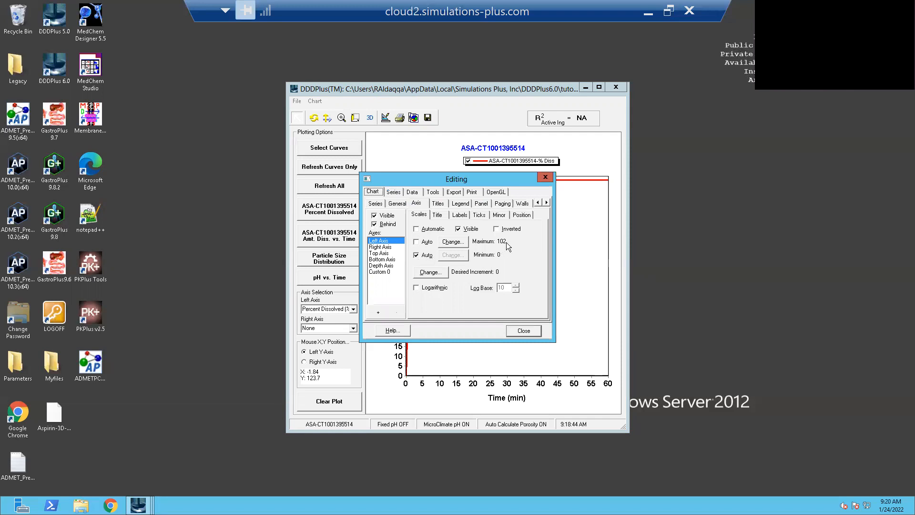
left_click(390, 260)
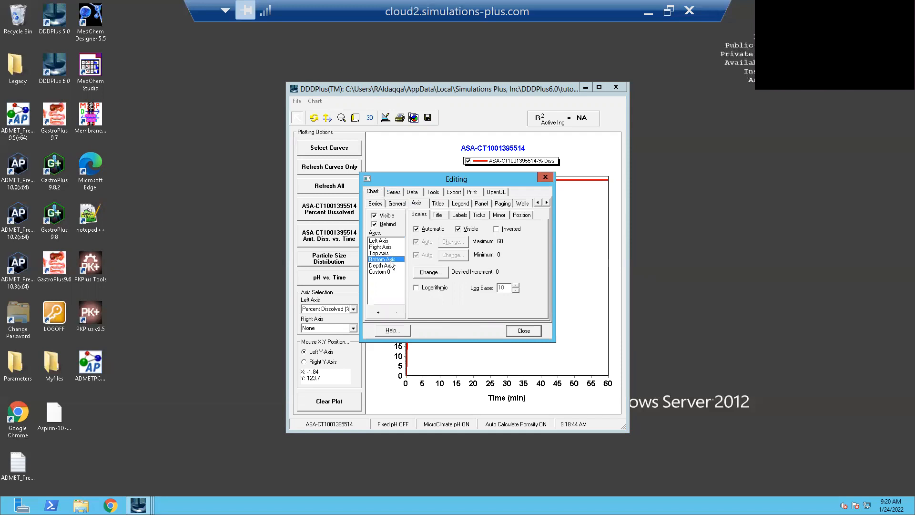
left_click(523, 330)
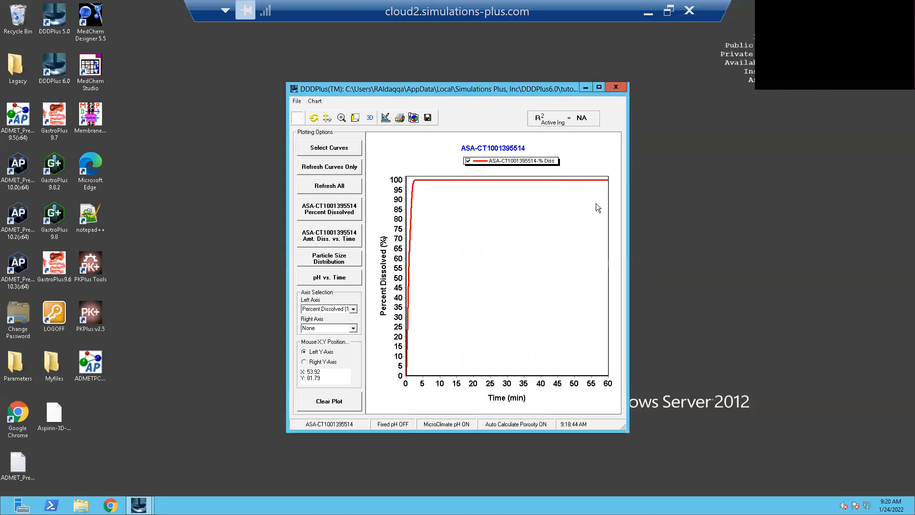
- Set the simulation length to 20 min, rerun the single simulation and display its graph
left_click(621, 87)
double_click(448, 196)
type("20")
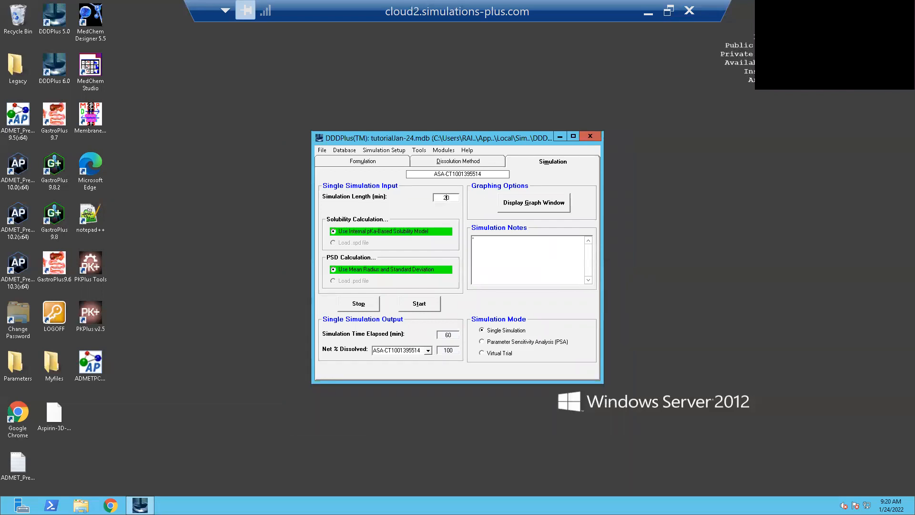
left_click(422, 305)
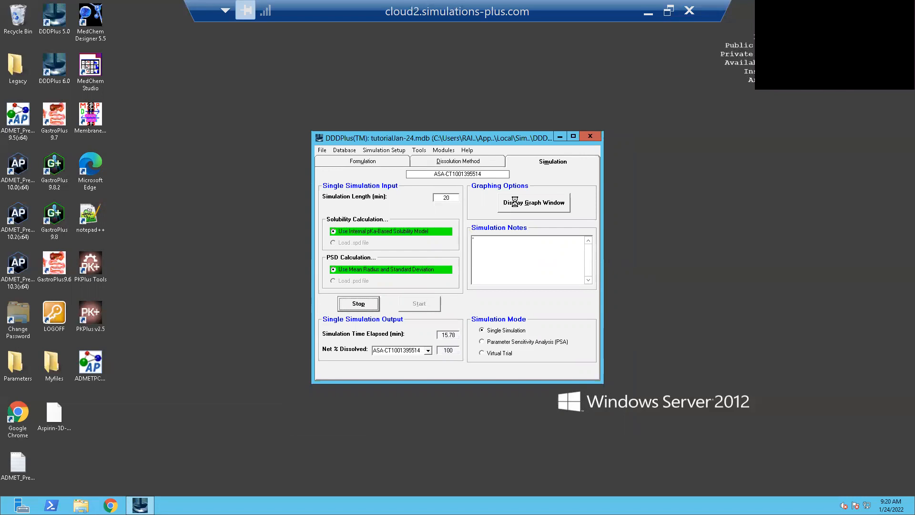
left_click(515, 202)
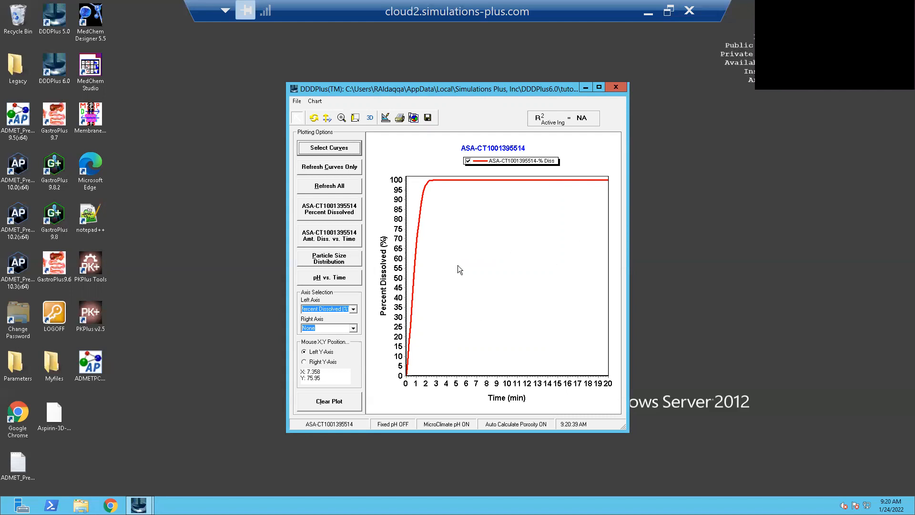
- Export the simulated dissolution data to a GastroPlus file named tutorial-dddresults-24Jan.dsd
right_click(504, 231)
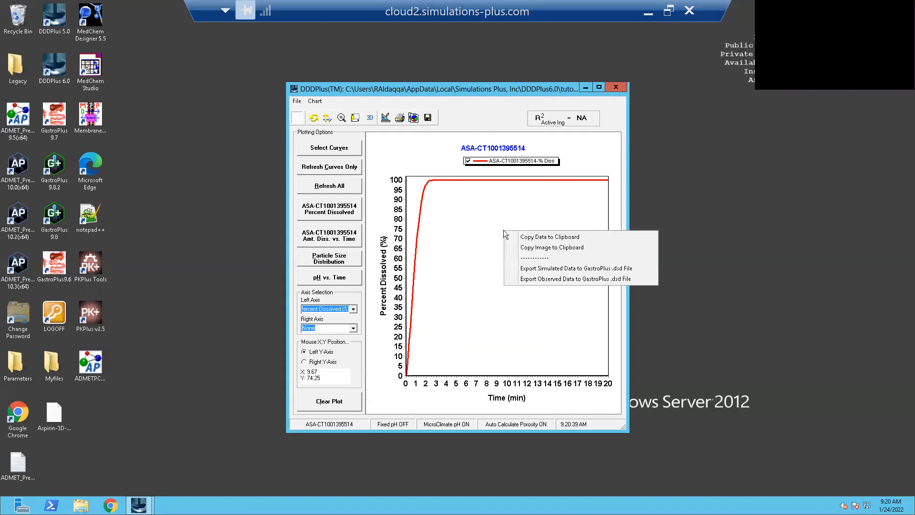
left_click(537, 268)
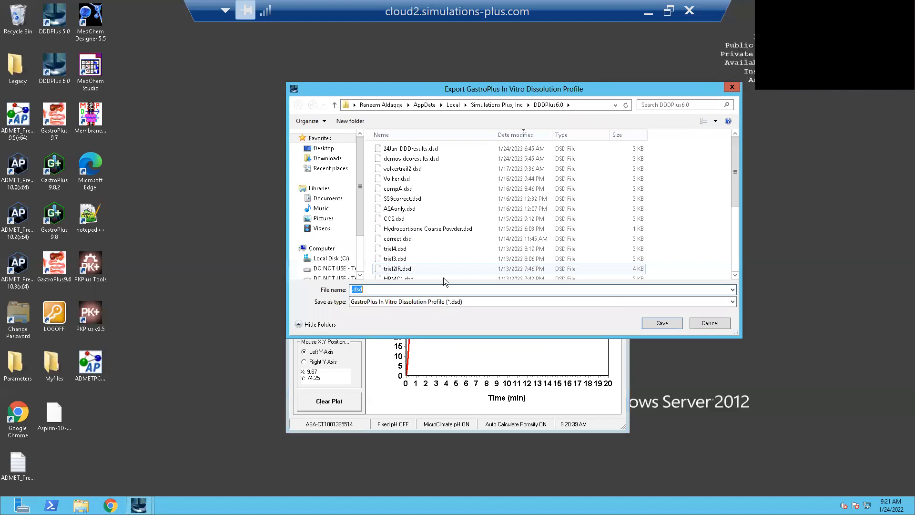
left_click(352, 289)
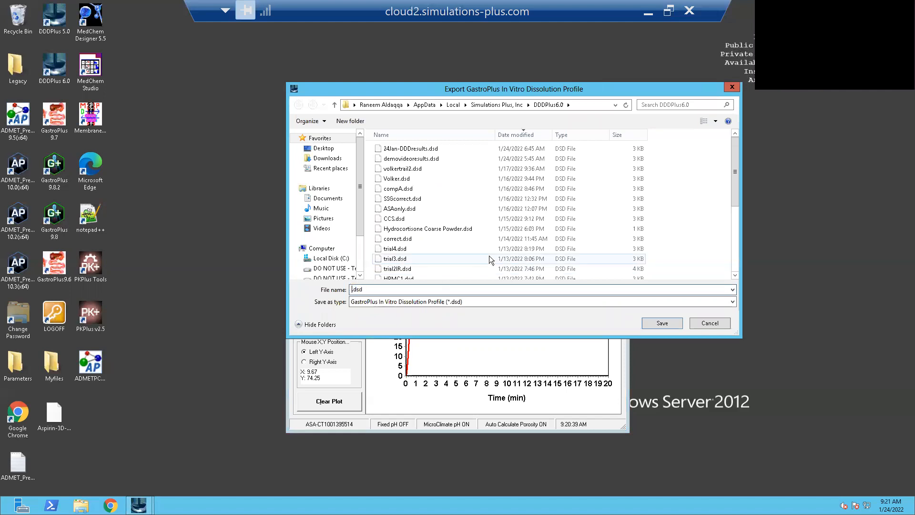
type("tutorial-dddresults-24Jan")
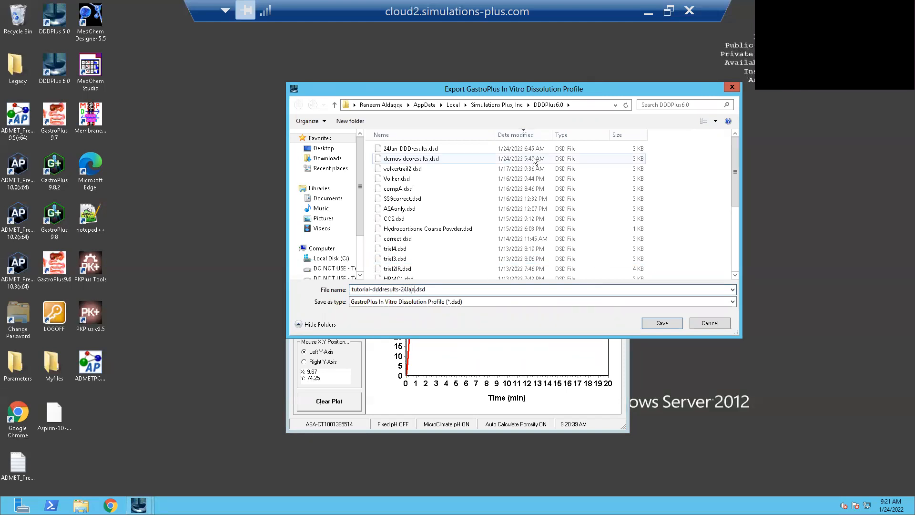
left_click(662, 323)
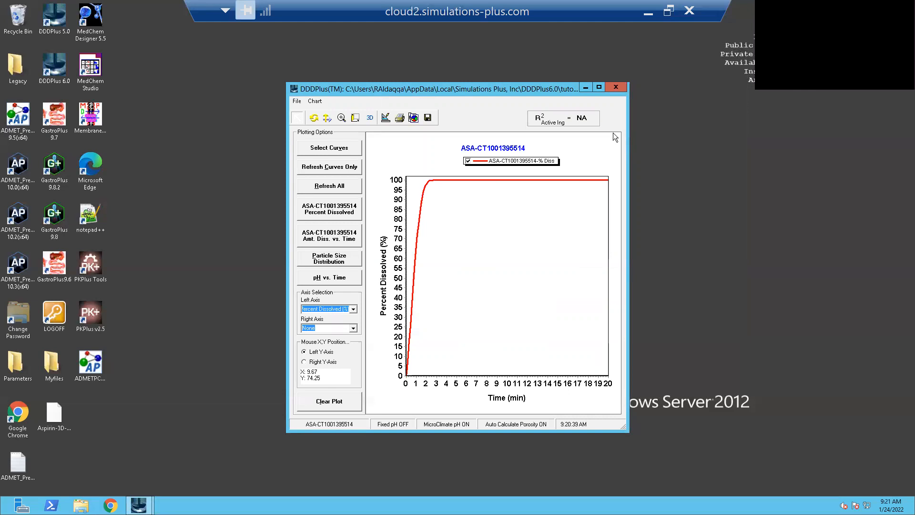
- Close the graph window and exit DDDPlus, permanently saving the changes to the current database
left_click(616, 87)
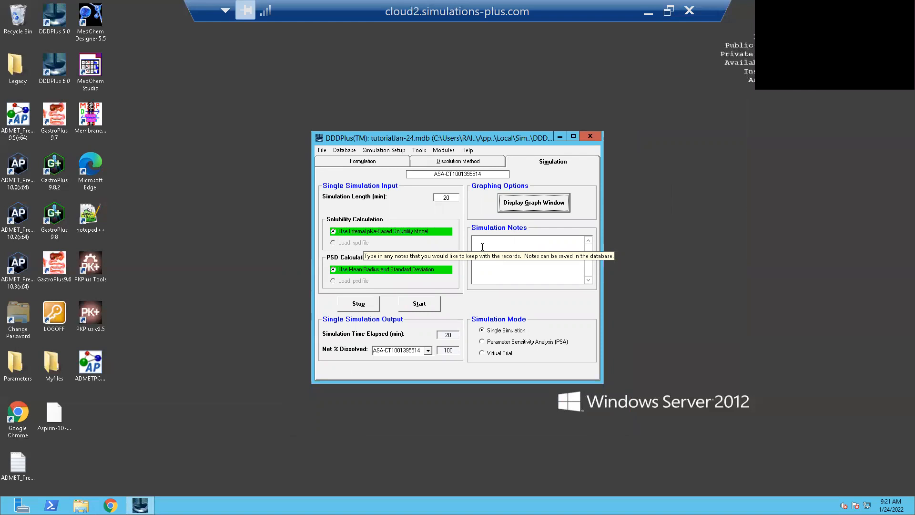
left_click(595, 137)
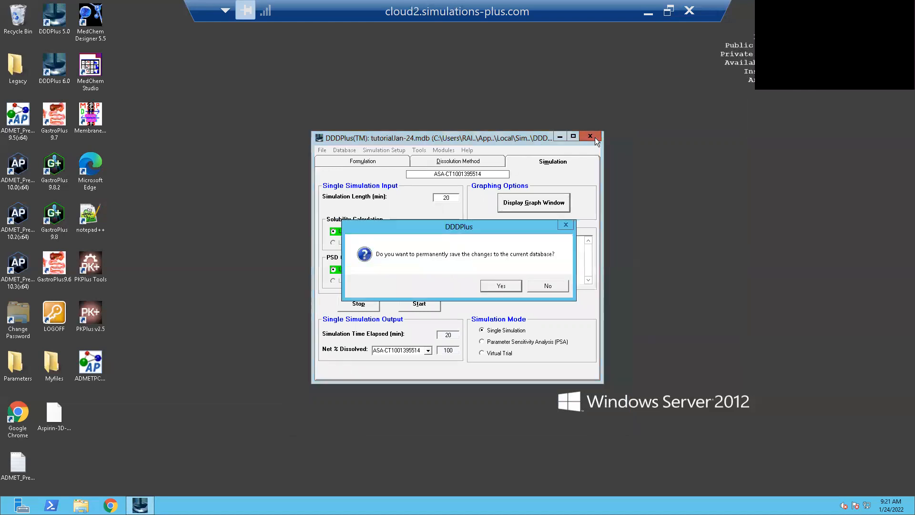
left_click(511, 286)
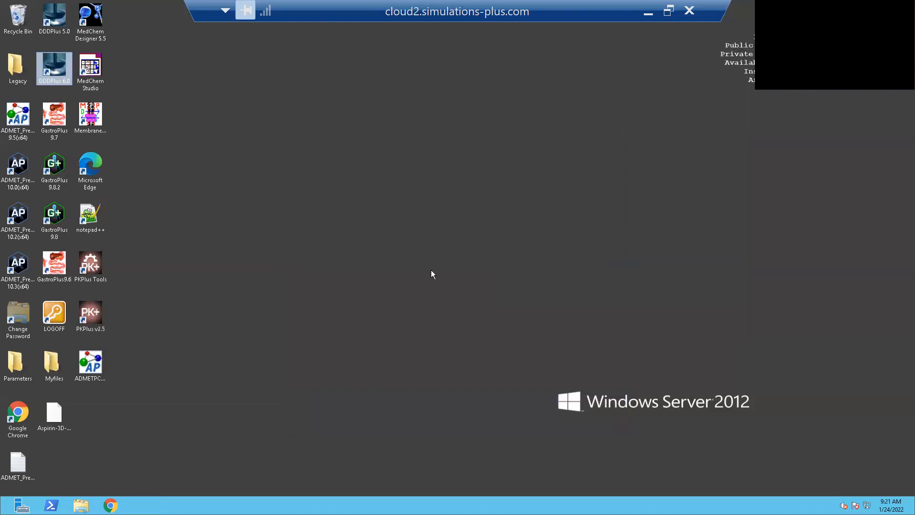
- Launch GastroPlus 9.8.2 and accept copying the demo and template databases to the user directory
left_click(415, 266)
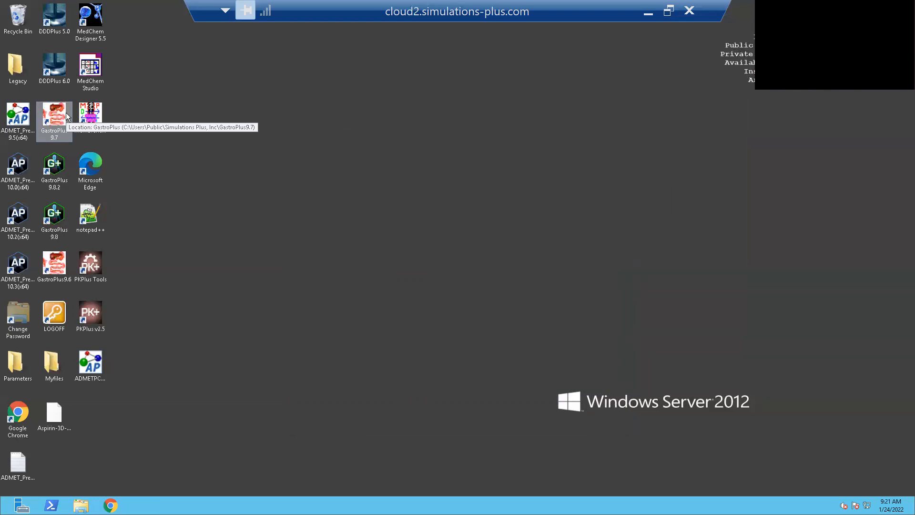
double_click(58, 174)
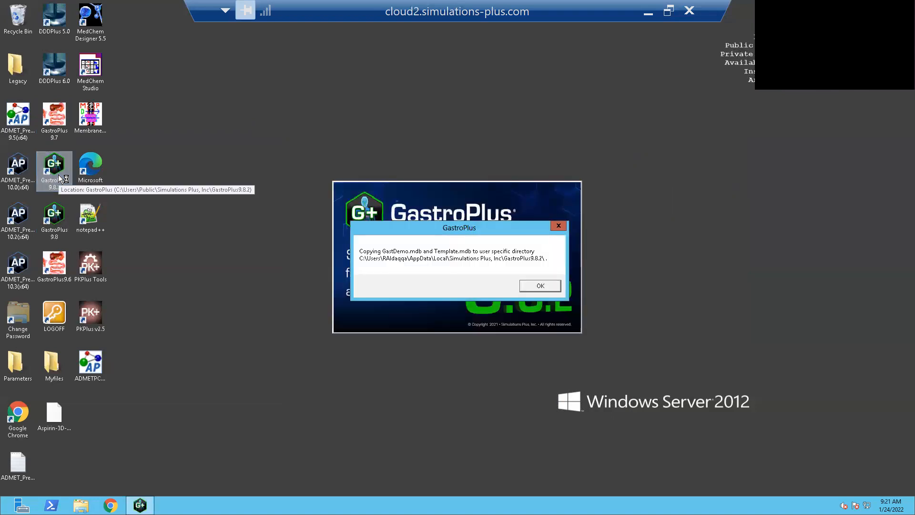
left_click(539, 286)
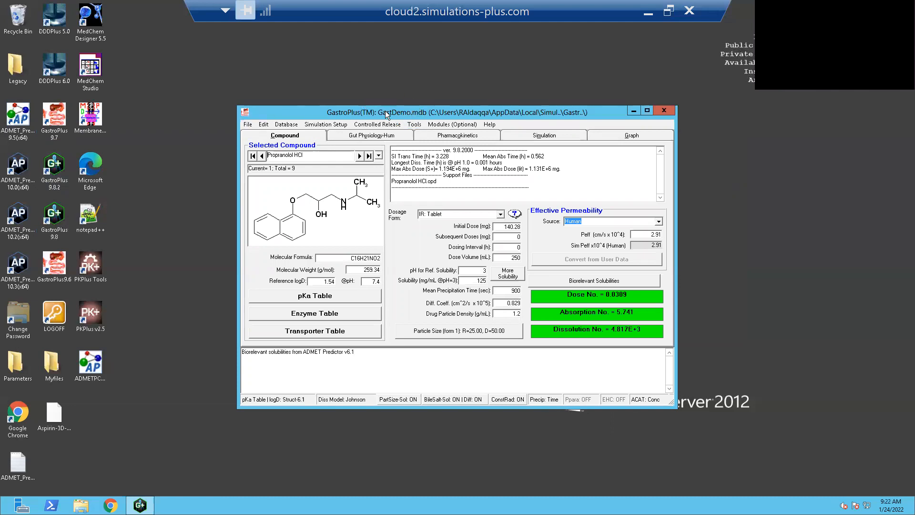
- Save the GastDemo drug database under the new name turorial-24-Jan-Gastro.mdb
left_click(248, 123)
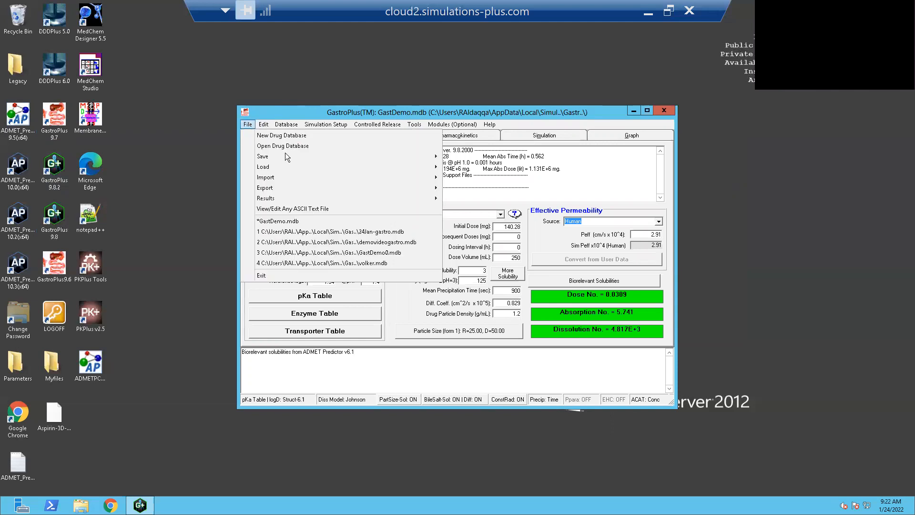
mouse_move(392, 159)
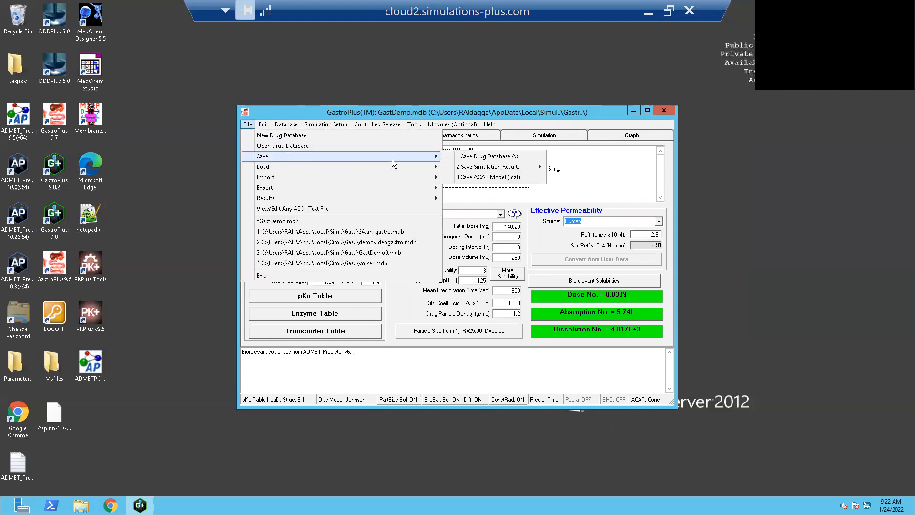
left_click(473, 158)
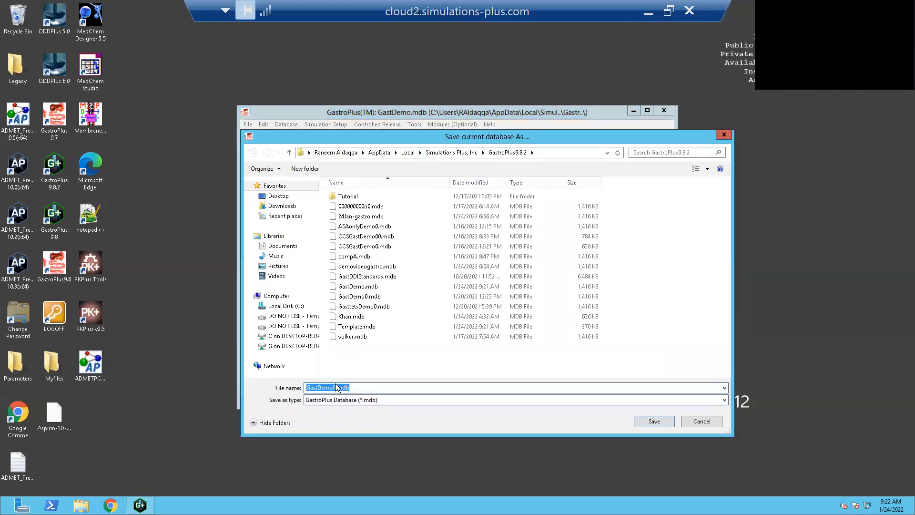
left_click(335, 387)
key("BackSpace")
key("BackSpace")
key("BackSpace")
key("BackSpace")
key("BackSpace")
key("BackSpace")
key("BackSpace")
key("BackSpace")
key("BackSpace")
type("turorial-24-Jan-Gastro")
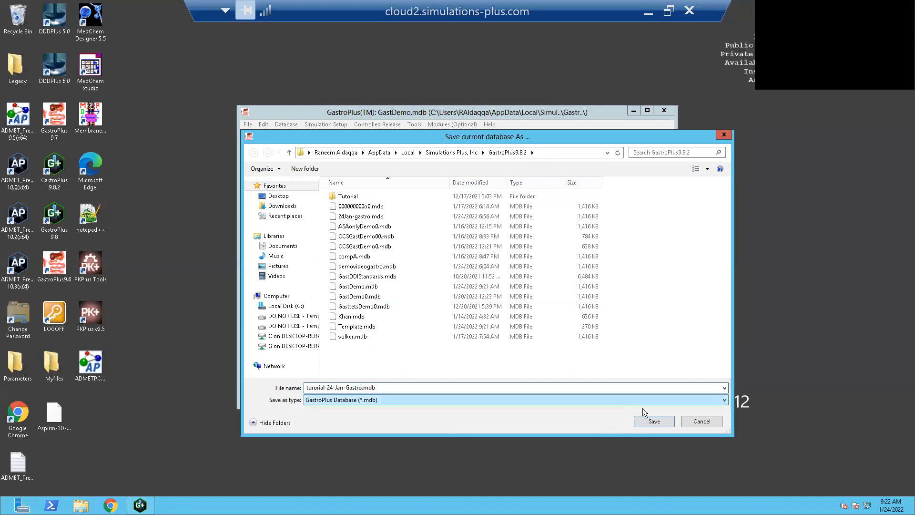
left_click(651, 424)
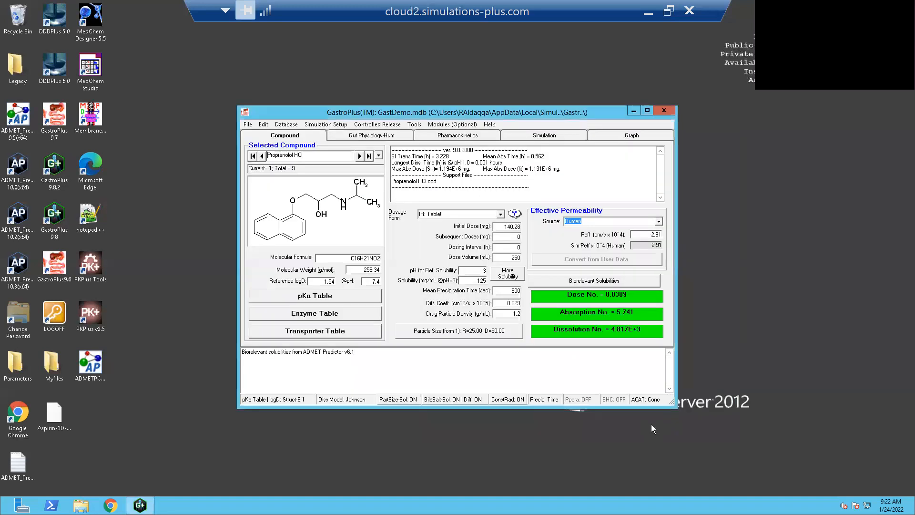
- Import the Aspirin-3D-structure-.sdf structure file from the Desktop into the drug database
left_click(248, 124)
left_click(264, 124)
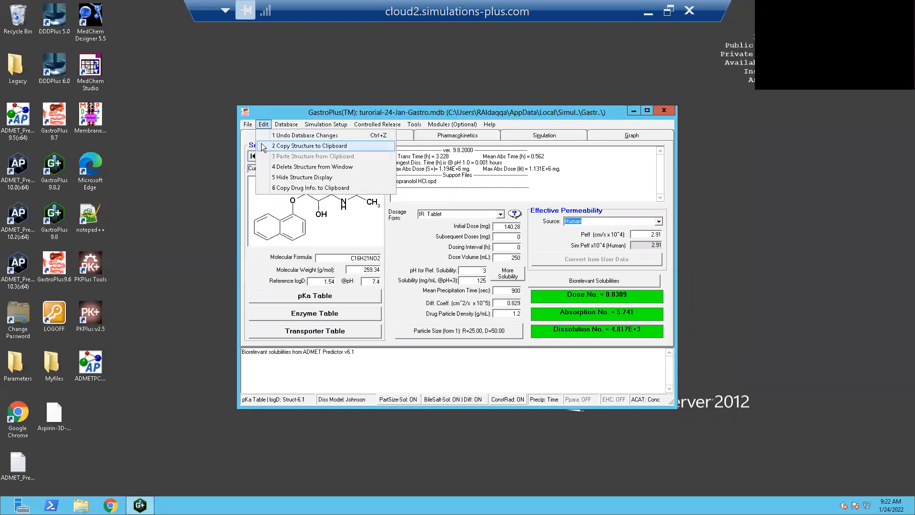
left_click(248, 126)
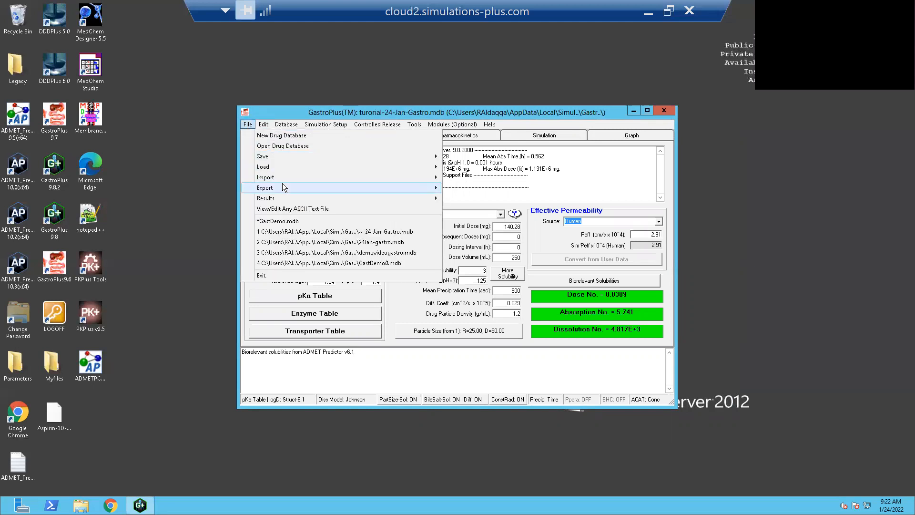
mouse_move(441, 178)
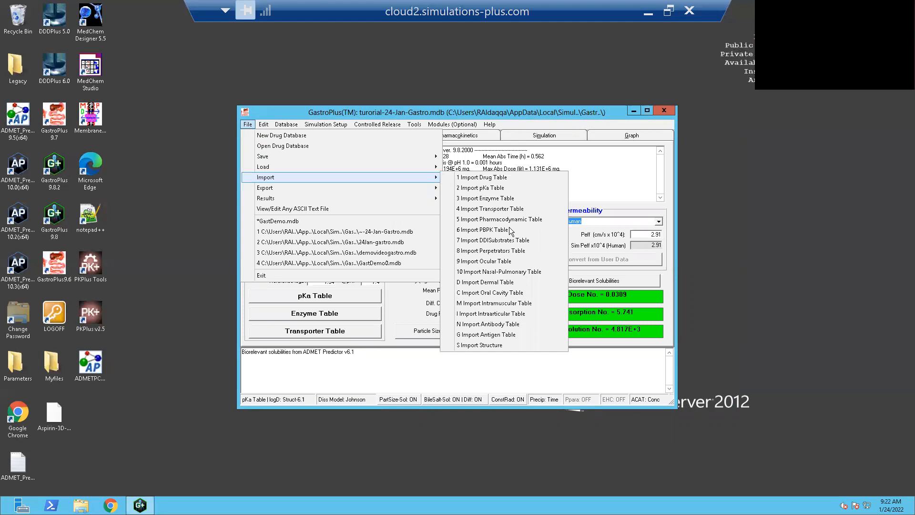
left_click(515, 345)
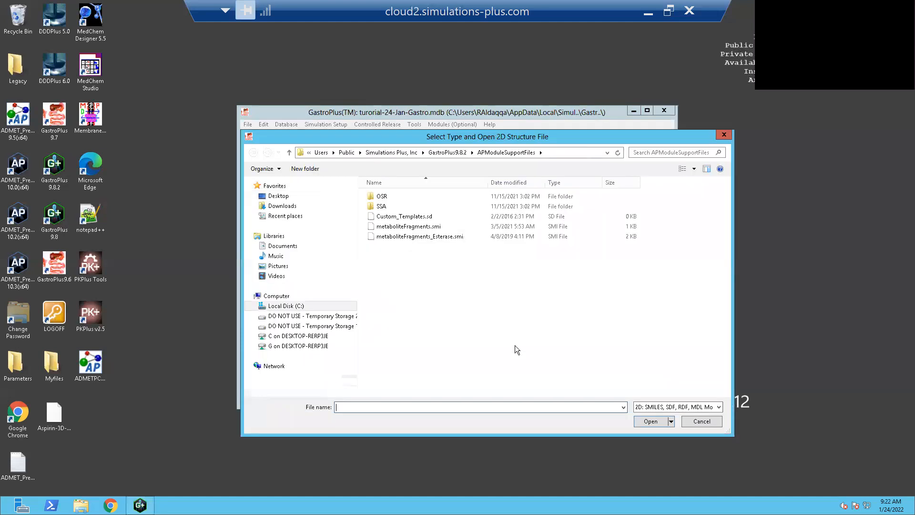
left_click(277, 197)
left_click(507, 248)
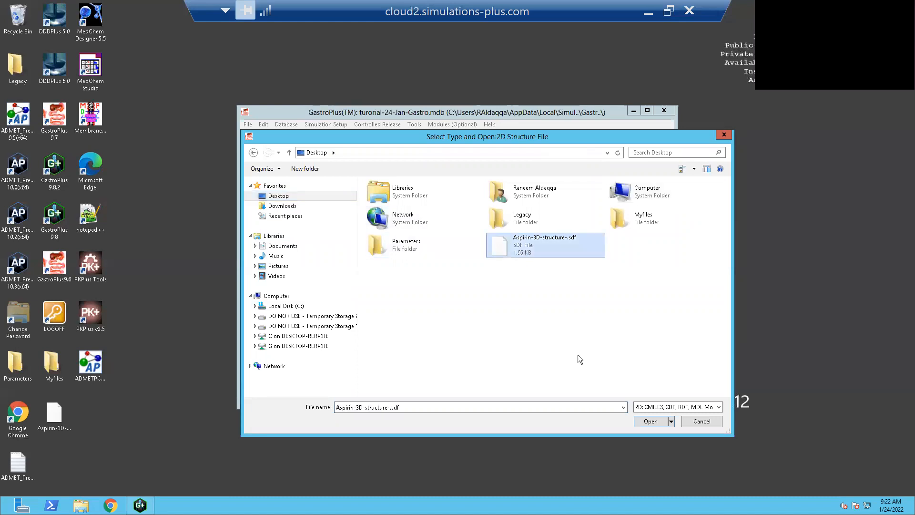
left_click(643, 423)
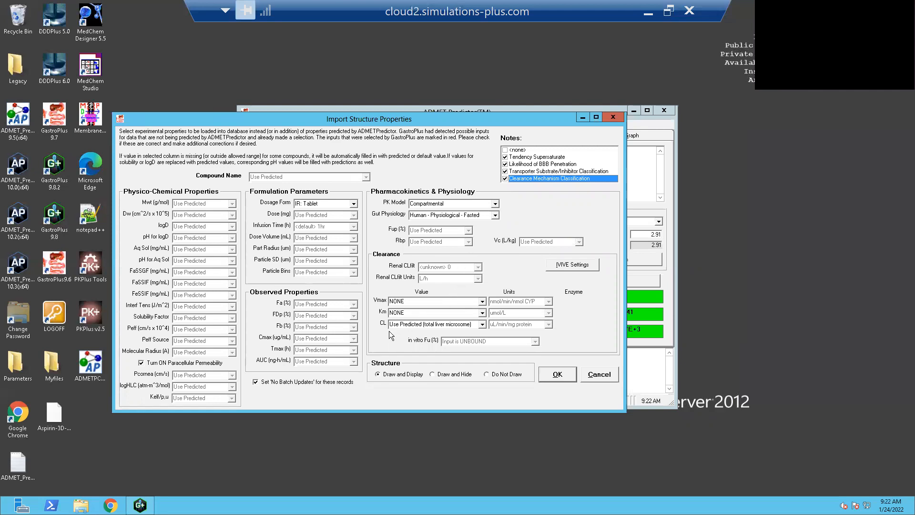
- Set the import's clearance (CL) source to Use Predicted (all rCYP) and keep the PK model as Compartmental
left_click(482, 325)
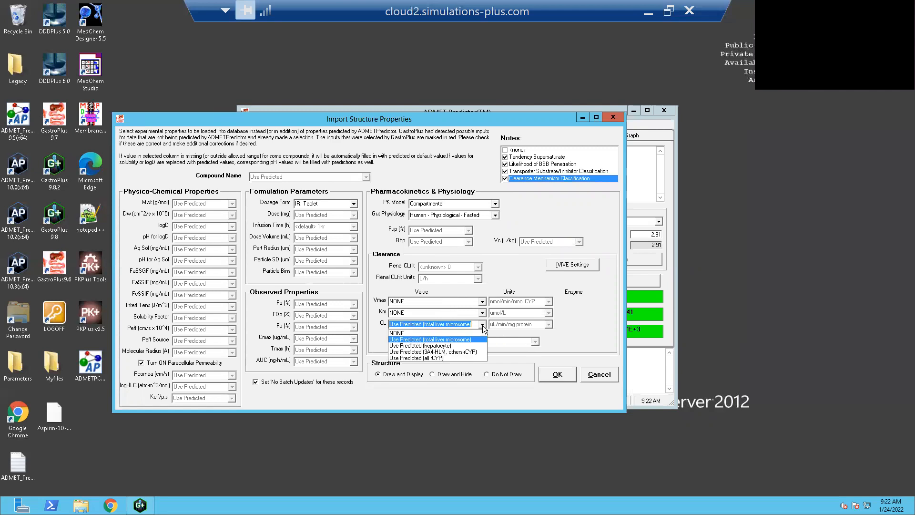
left_click(445, 358)
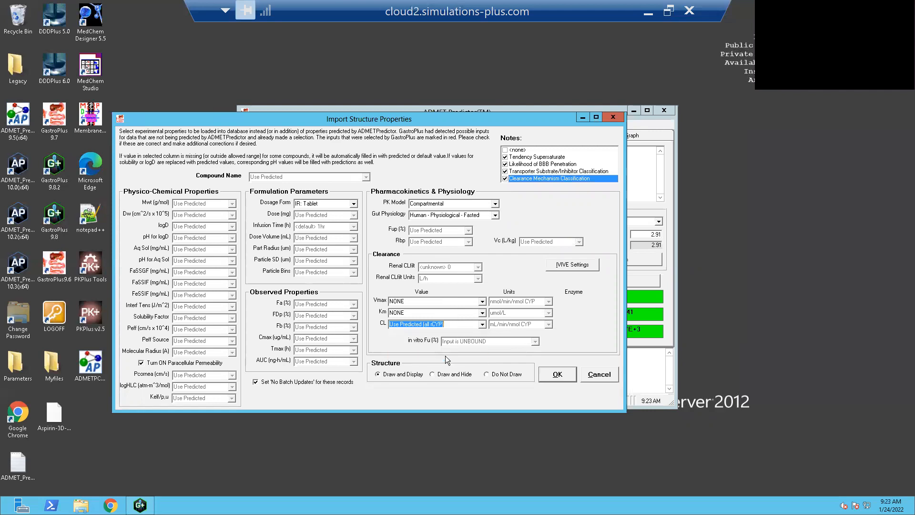
left_click(495, 204)
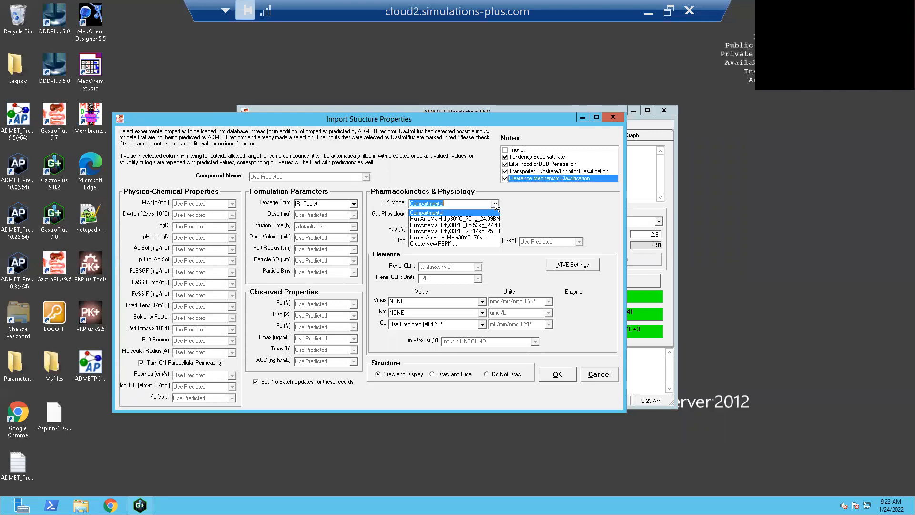
left_click(462, 213)
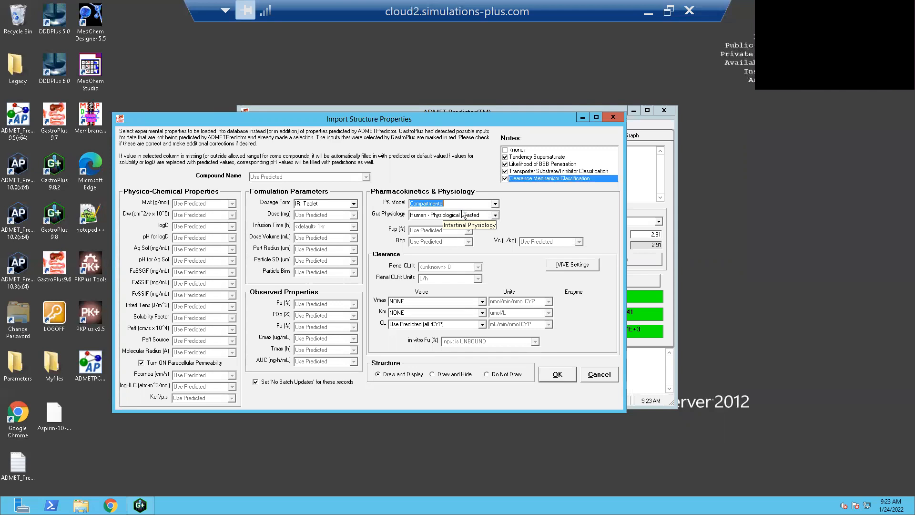
left_click(495, 204)
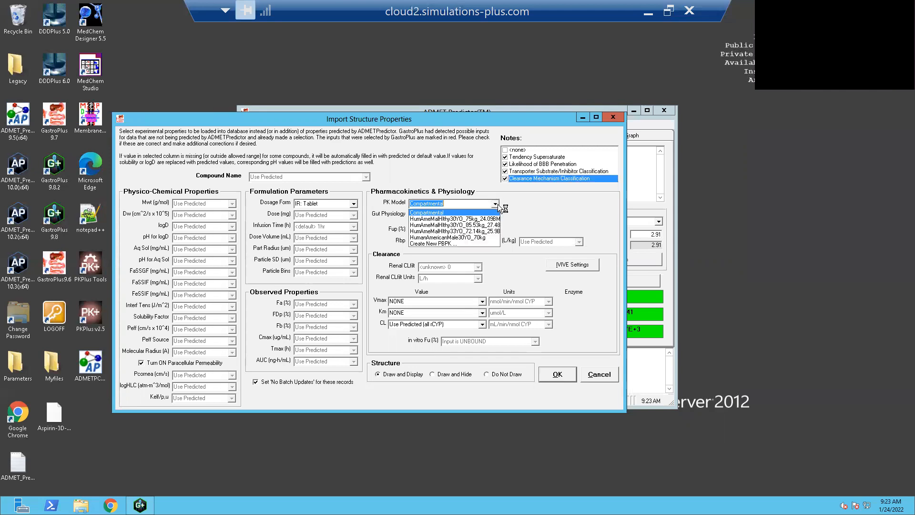
left_click(454, 244)
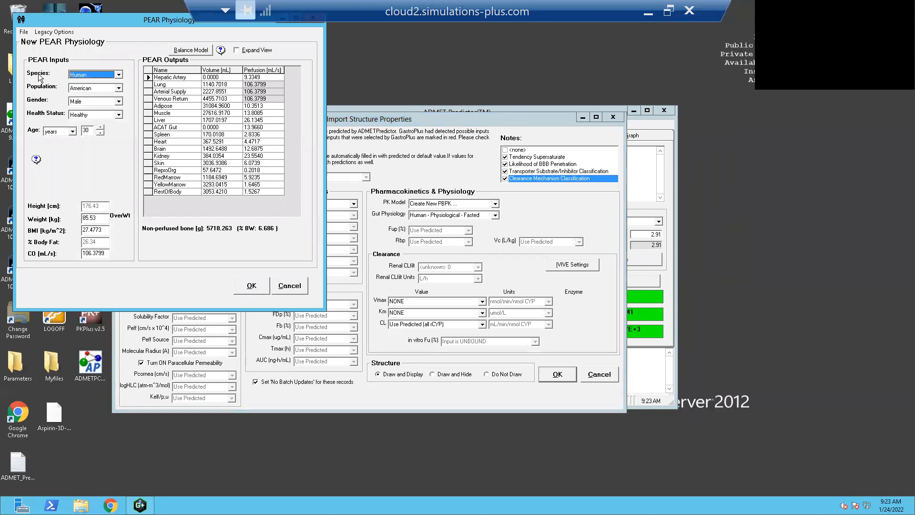
left_click(118, 75)
left_click(119, 88)
left_click(119, 88)
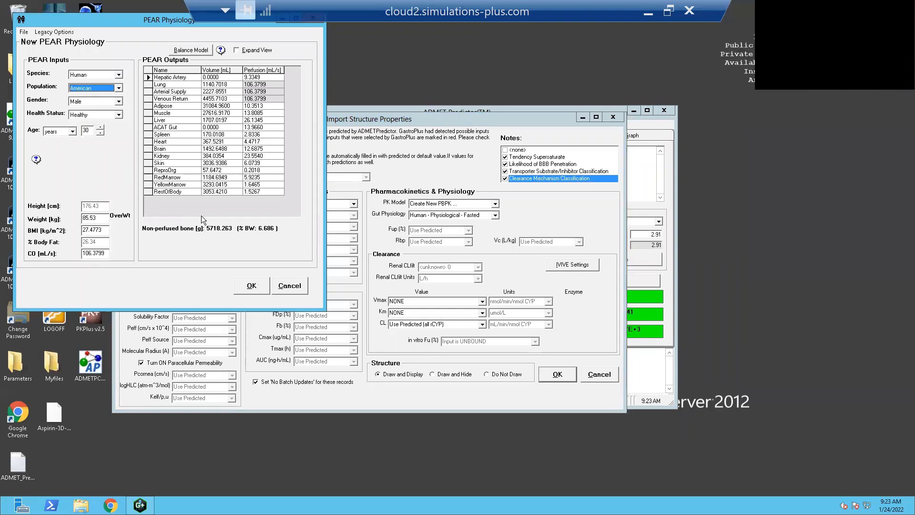
left_click(289, 286)
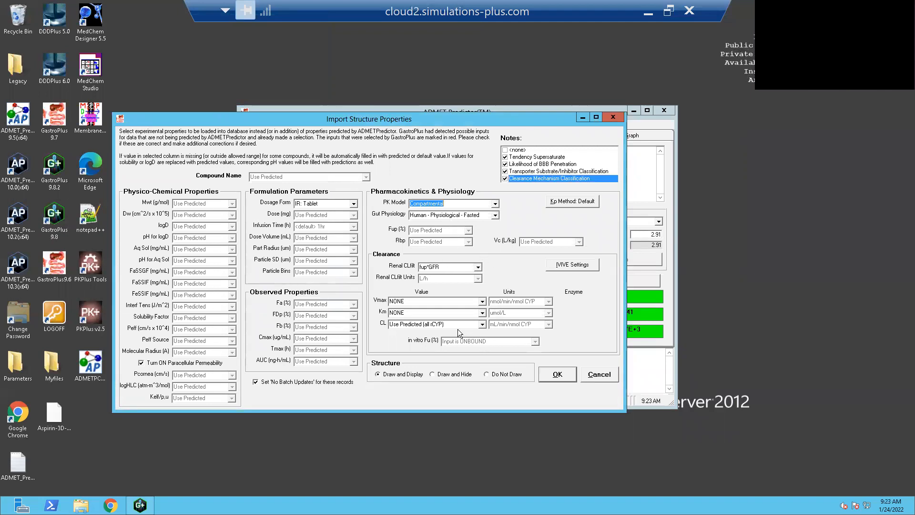
left_click(557, 374)
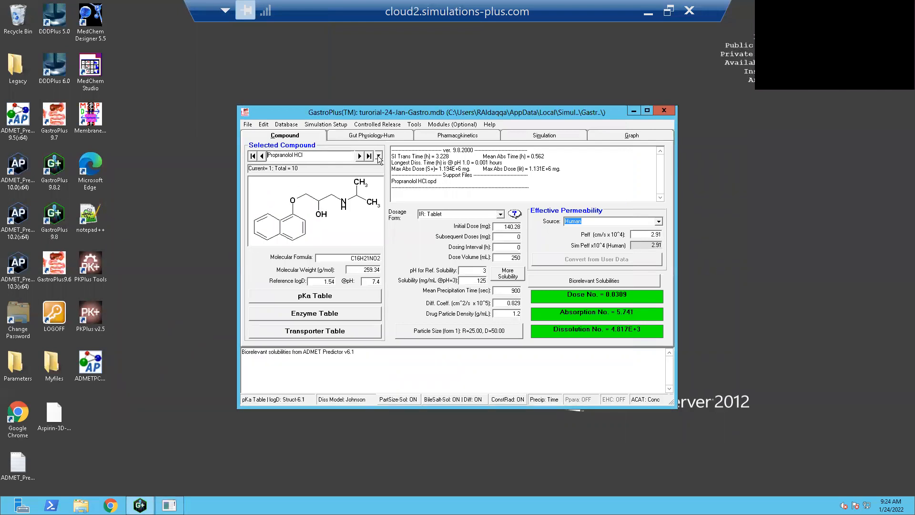
left_click(378, 155)
scroll(381, 204, "down", 1)
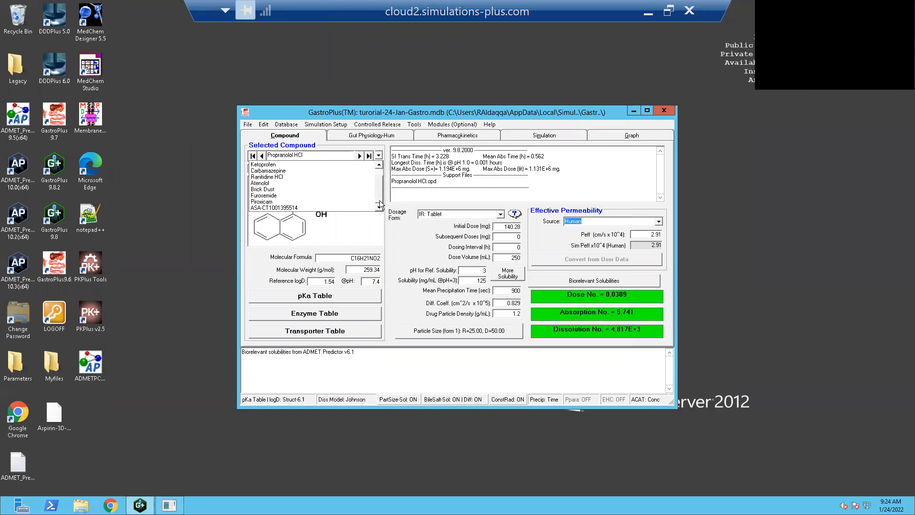
left_click(303, 208)
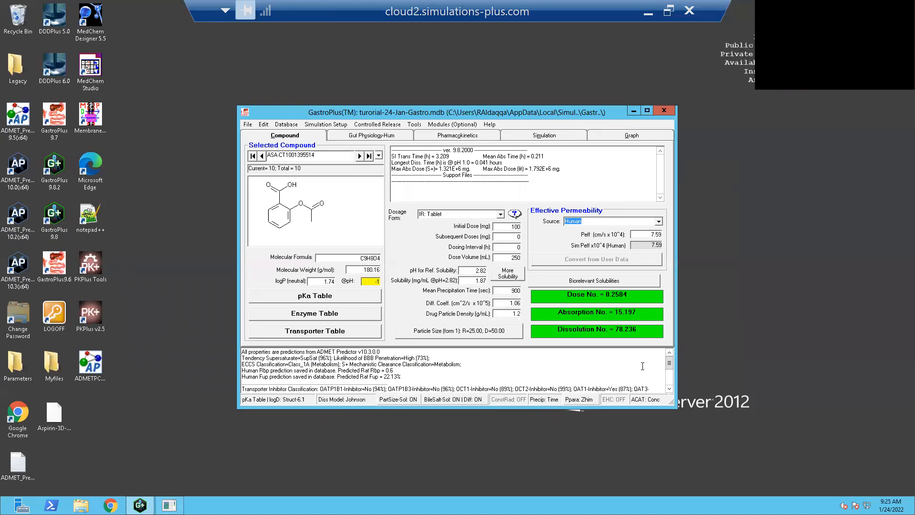
- Read through the ADMET Predictor notes for the aspirin record, including transporter classifications and predicted CYP values
left_click(669, 389)
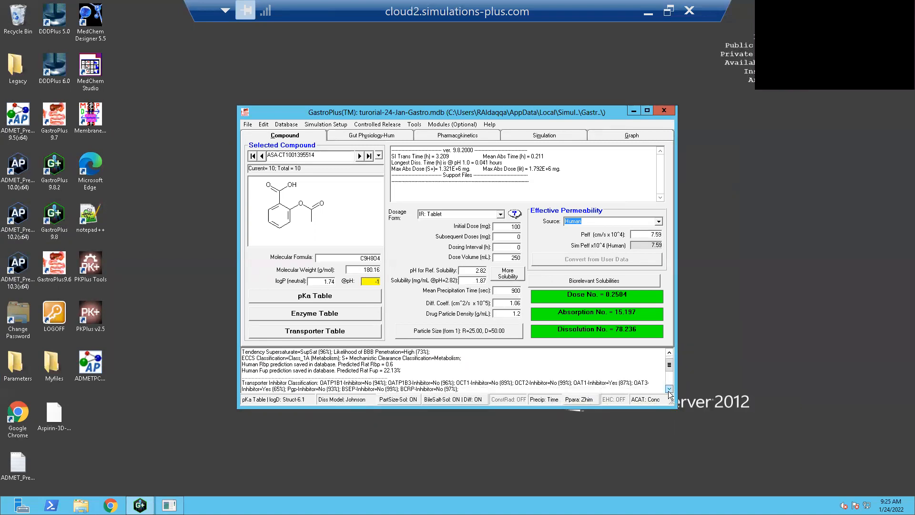
left_click(669, 389)
left_click(669, 389)
left_click(669, 389)
left_click(669, 389)
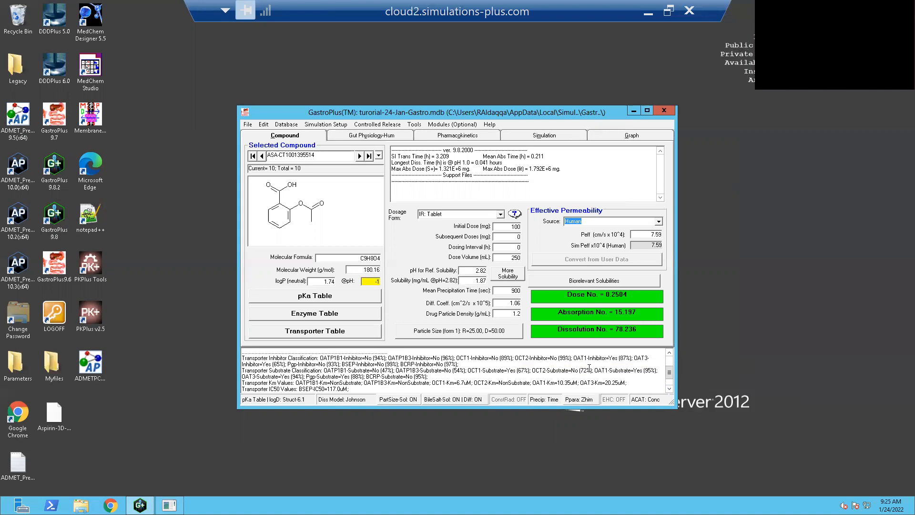
left_click(669, 389)
double_click(669, 389)
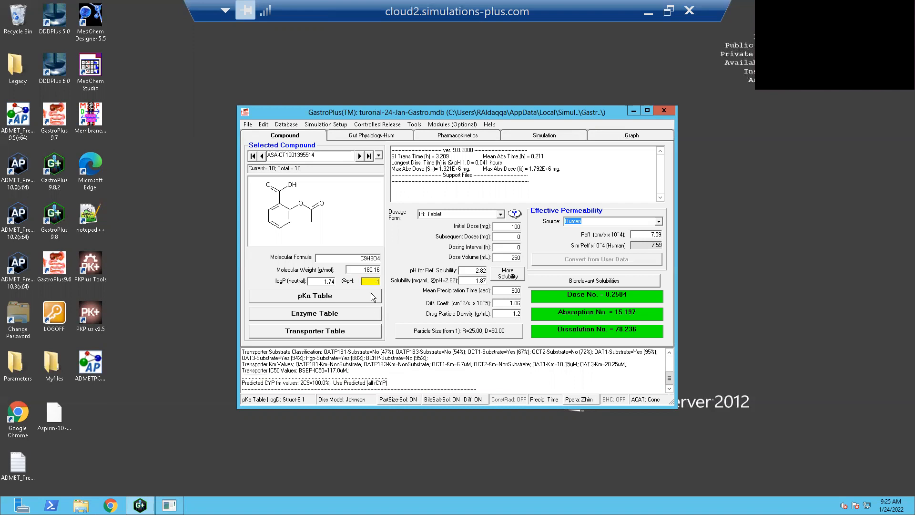
- Review the aspirin record's gut physiology and pharmacokinetic parameters, including the available PK models and the new PBPK physiology inputs
left_click(394, 138)
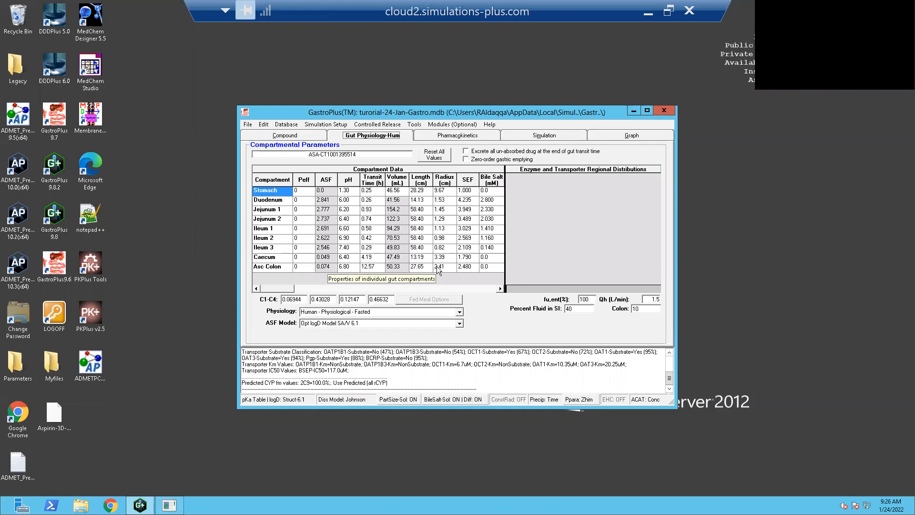
left_click(470, 137)
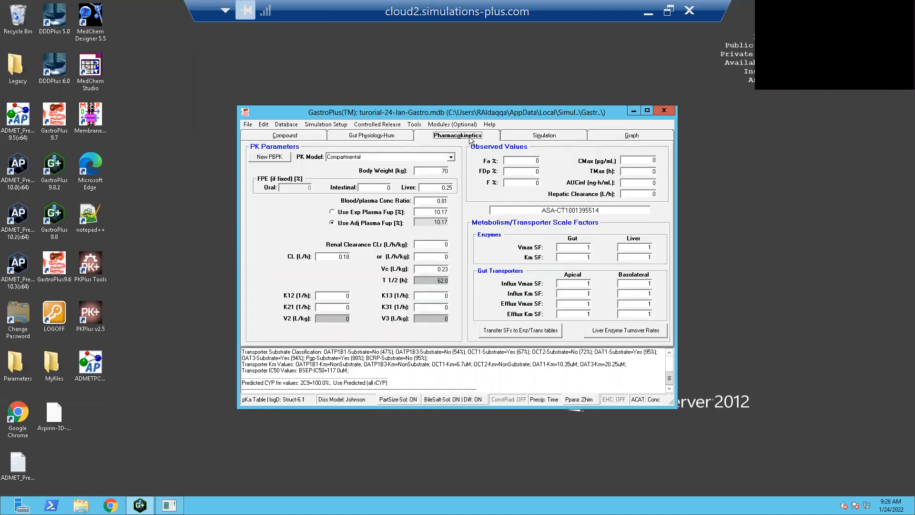
left_click(451, 157)
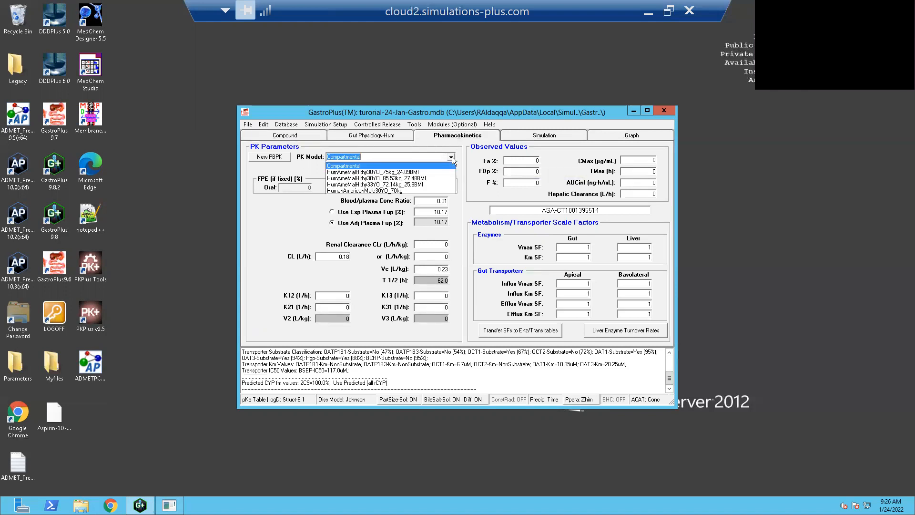
left_click(451, 160)
left_click(279, 158)
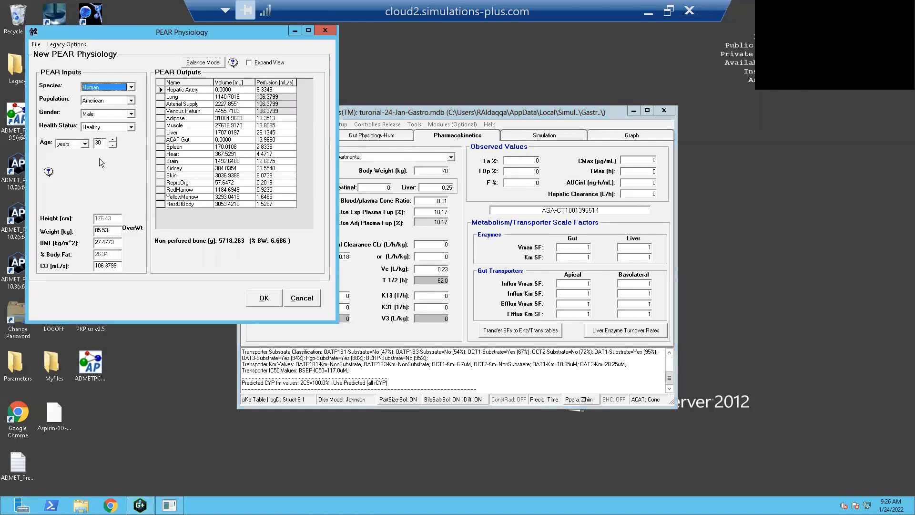
left_click(330, 29)
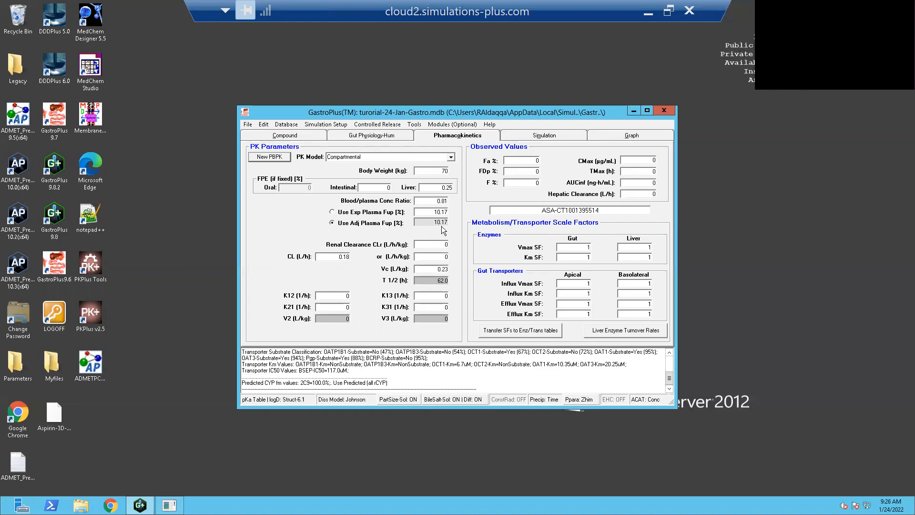
mouse_move(443, 229)
- Run a single 24 h simulation for aspirin and show its plasma concentration graph on a semi-log scale
mouse_move(641, 162)
left_click(536, 139)
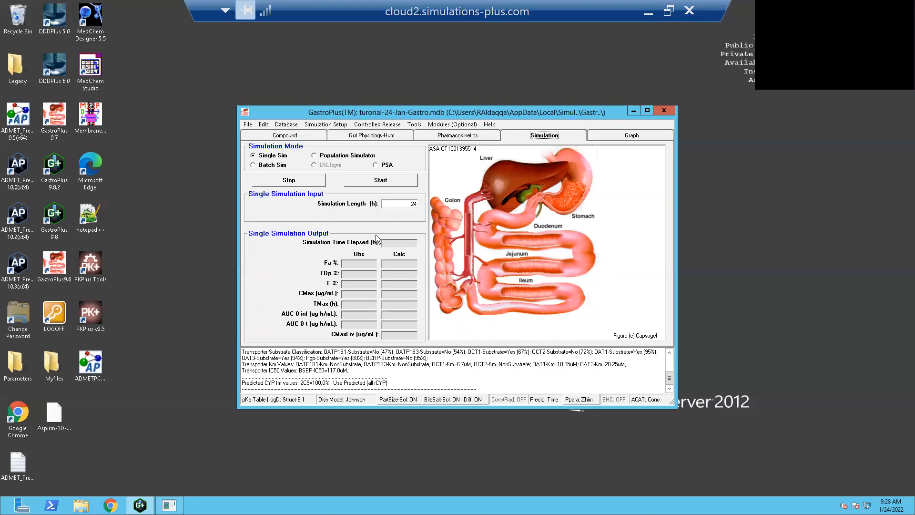
left_click(391, 184)
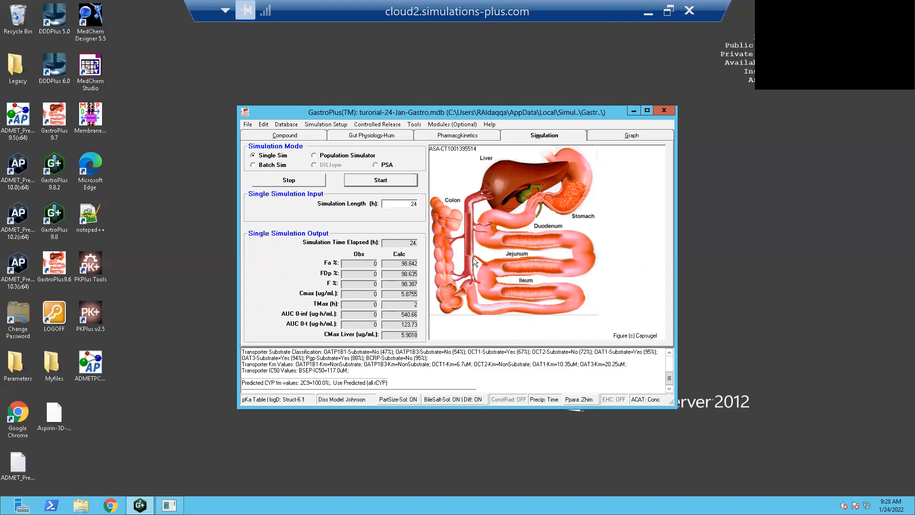
left_click(632, 135)
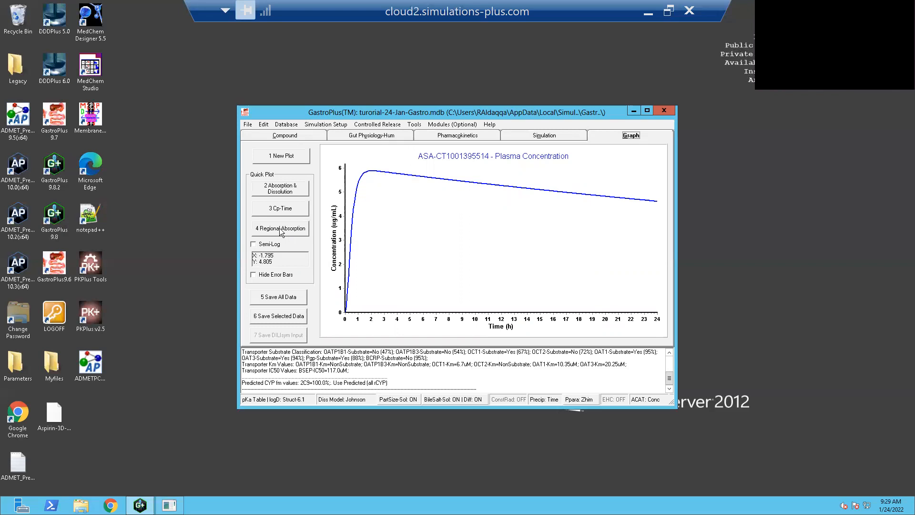
left_click(253, 245)
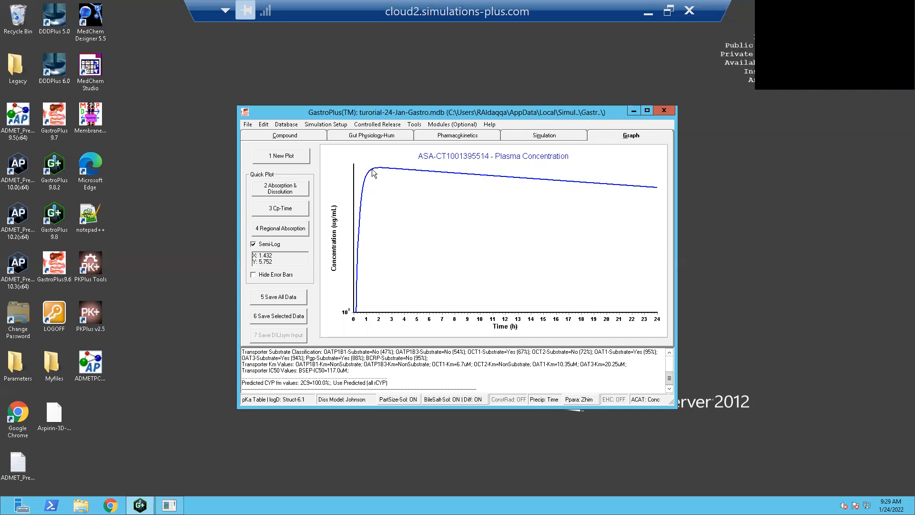
- Review the simulation output, the absorption and dissolution plot without Result-AmtPV-1 and Total SC-1, and the regional absorption plot
left_click(538, 137)
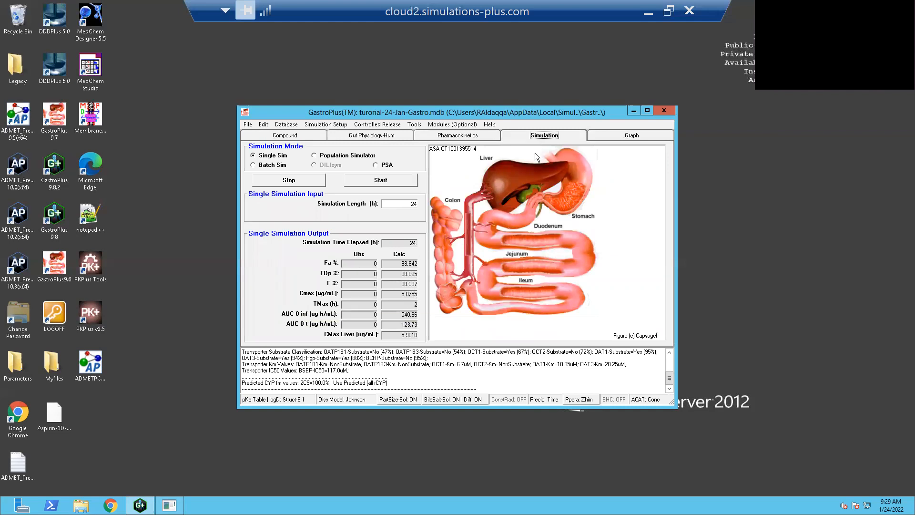
left_click(610, 132)
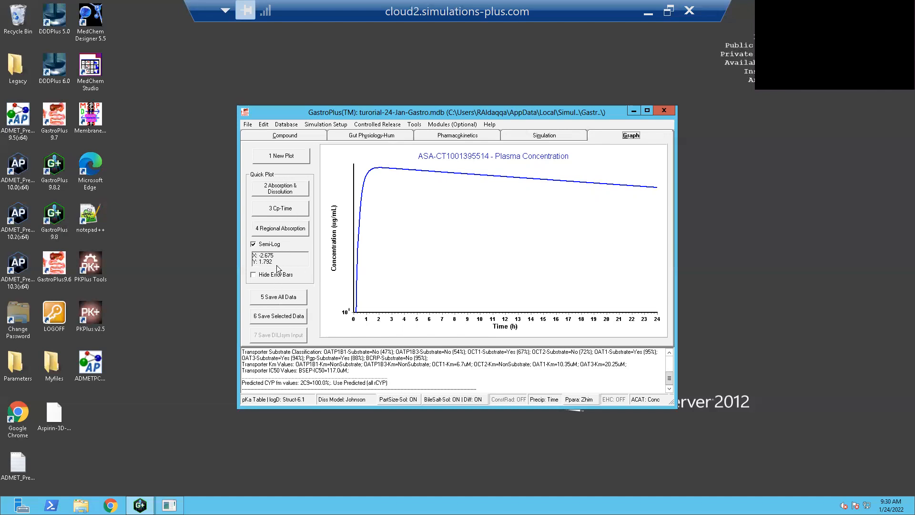
left_click(301, 196)
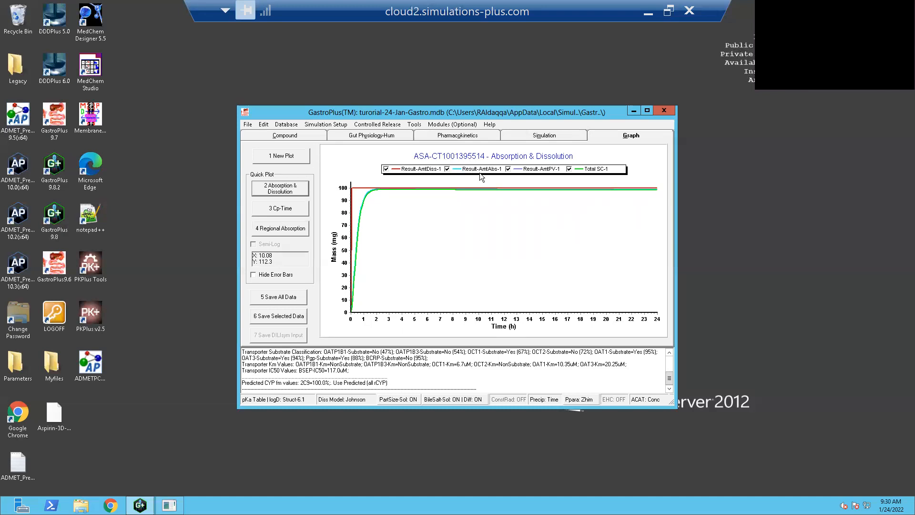
left_click(508, 168)
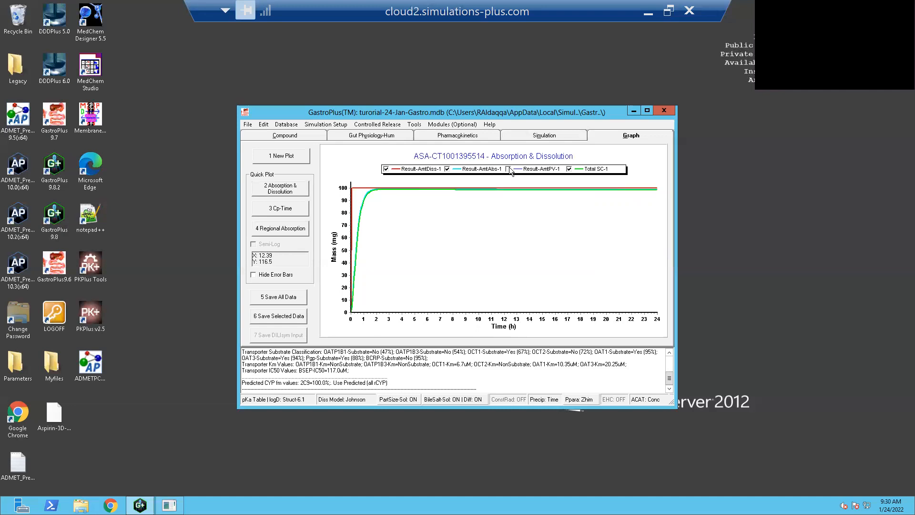
left_click(569, 168)
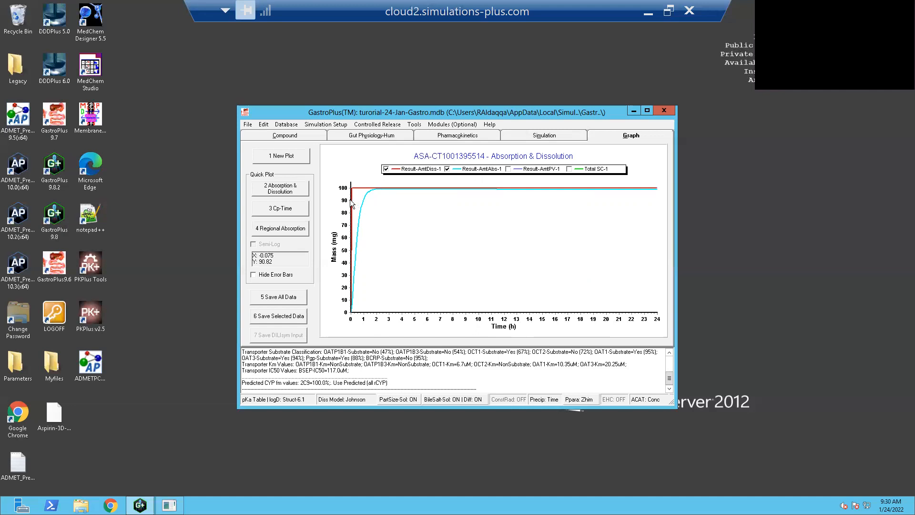
left_click(278, 230)
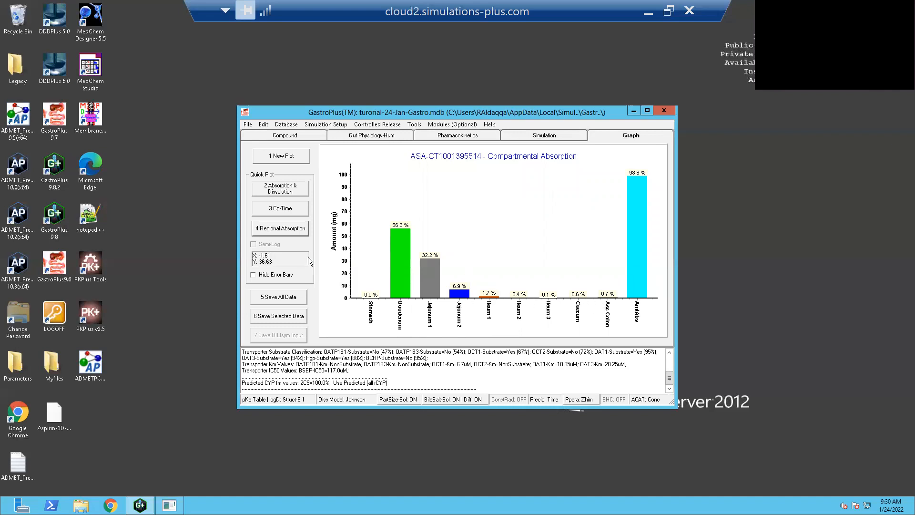
- Plot plasma concentration against time on a semi-log scale and copy the graph image to the clipboard
left_click(297, 209)
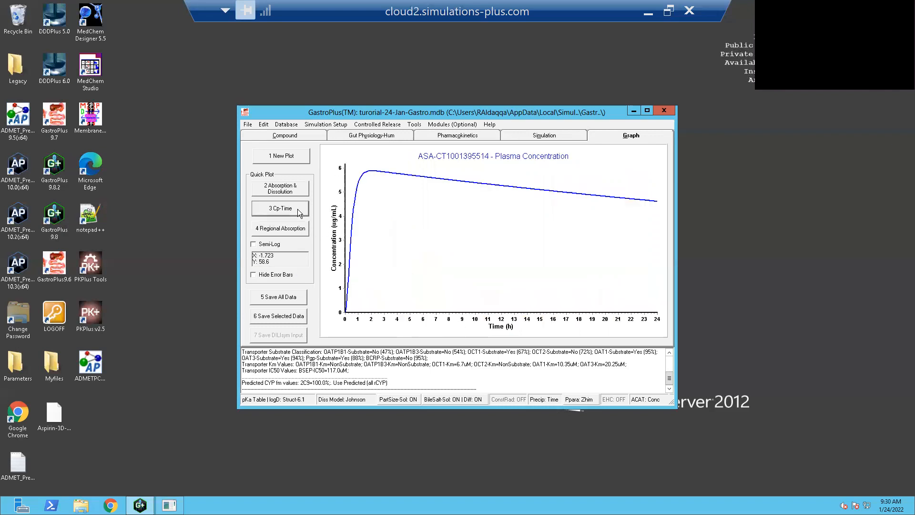
left_click(254, 244)
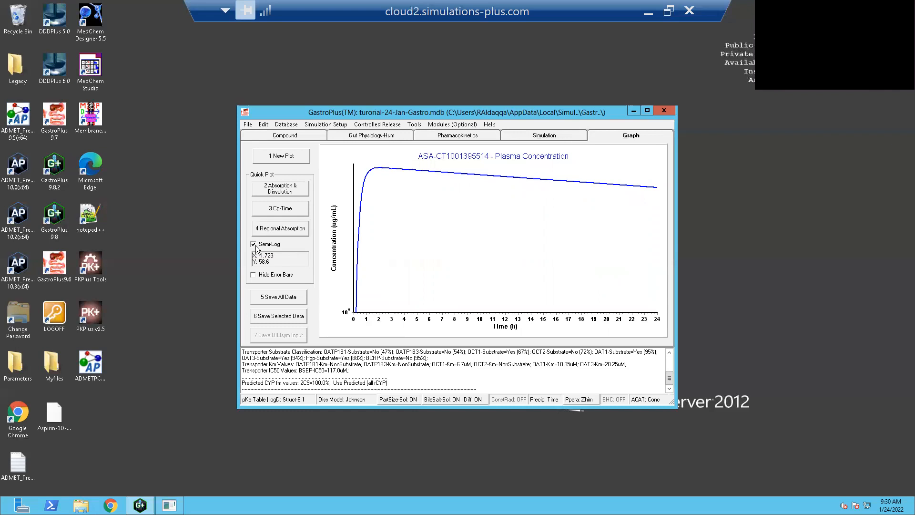
right_click(424, 239)
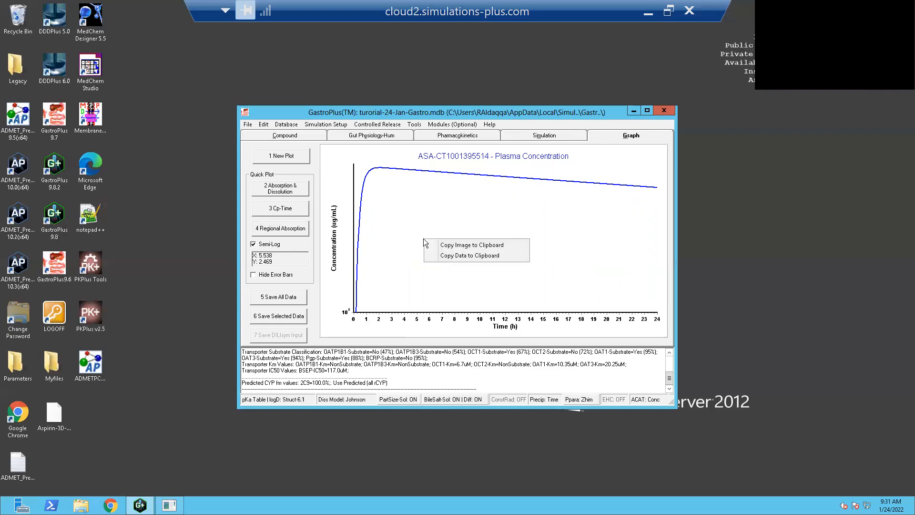
left_click(457, 246)
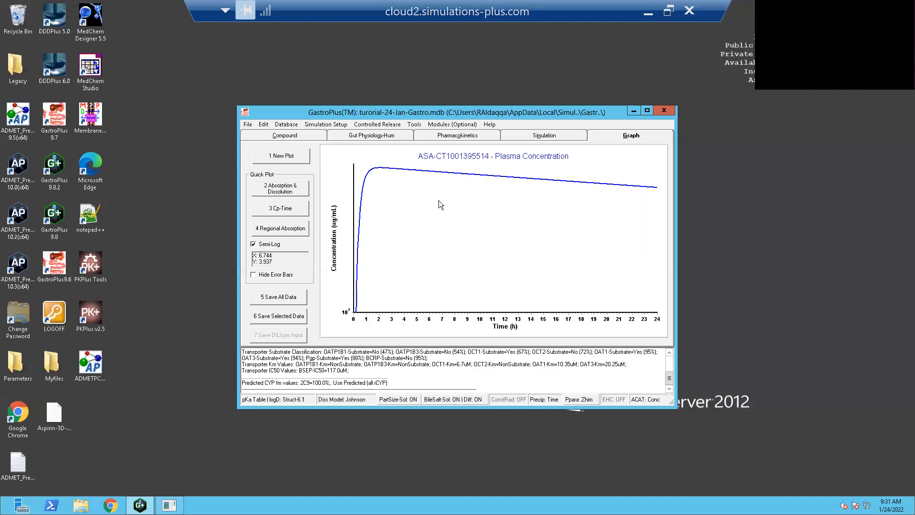
- Check the calculated single-simulation output for aspirin and return to the plasma concentration graph
left_click(496, 139)
left_click(514, 138)
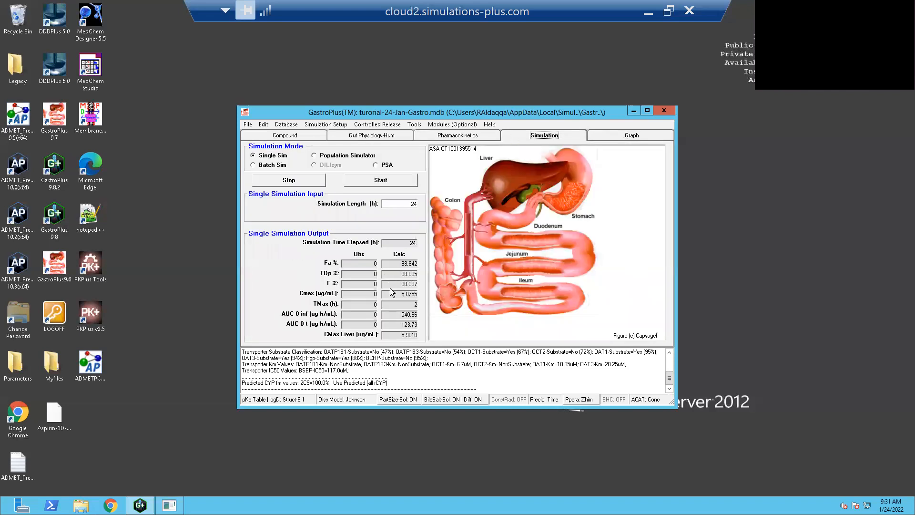
left_click(619, 139)
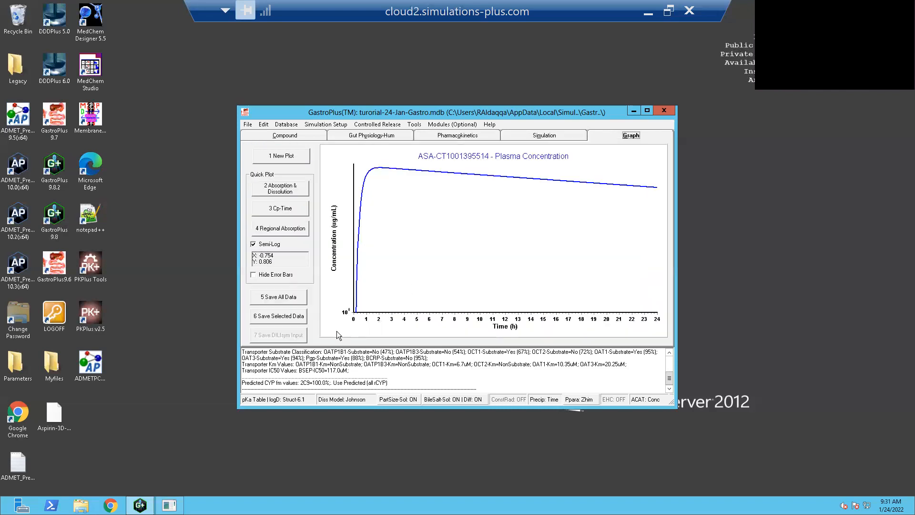
- Start saving the selected simulation data to a file with the model parameters included
left_click(292, 318)
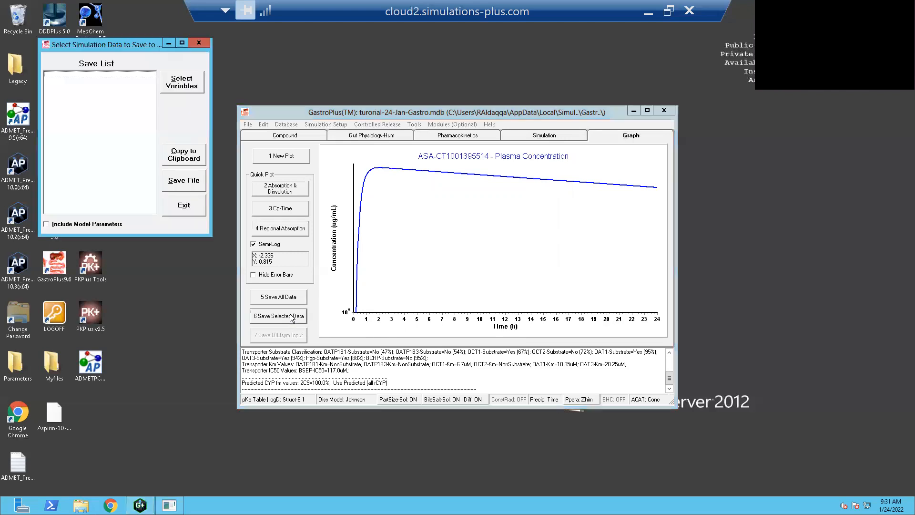
left_click(46, 224)
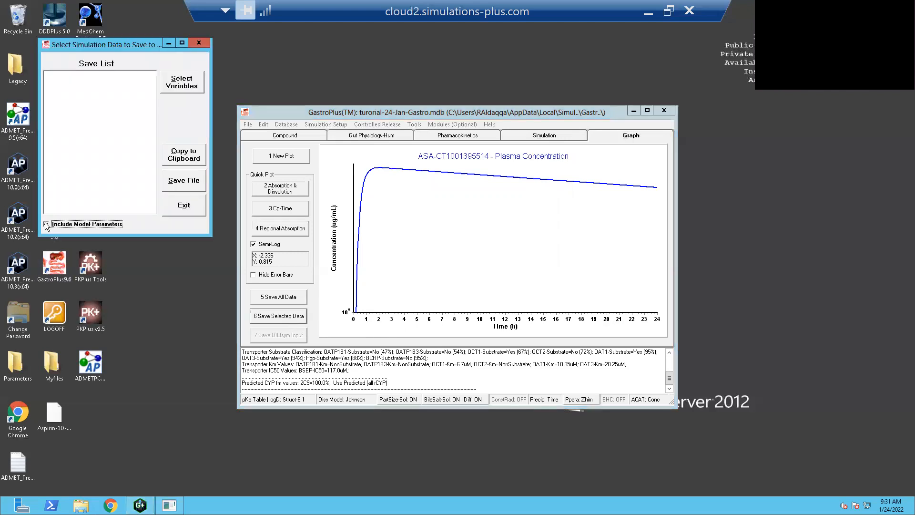
left_click(173, 185)
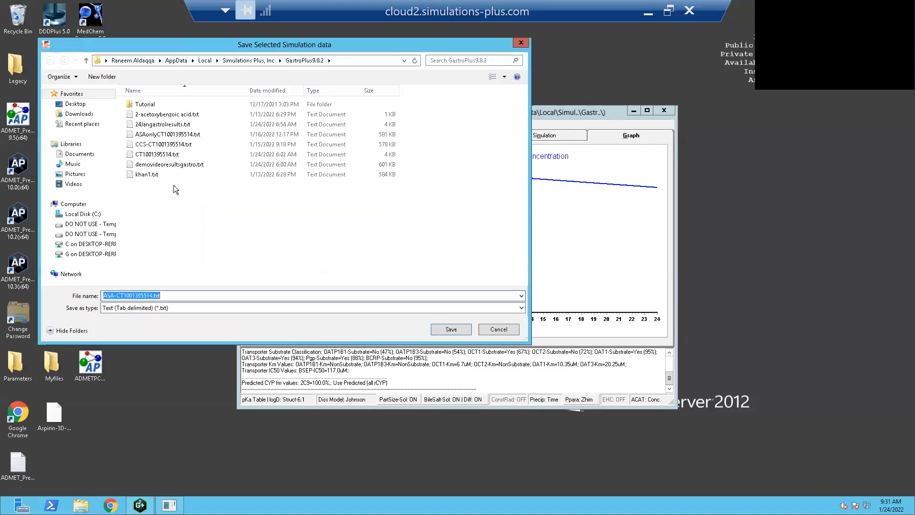
- Save the simulation data as gastroplus-results-Jan-24-.txt in the GastroPlus9.8.2 folder and leave the data selection dialog
left_click(153, 295)
key("BackSpace")
key("BackSpace")
key("BackSpace")
key("BackSpace")
key("BackSpace")
key("BackSpace")
key("BackSpace")
key("BackSpace")
key("BackSpace")
key("BackSpace")
key("BackSpace")
key("BackSpace")
key("BackSpace")
key("BackSpace")
key("BackSpace")
key("BackSpace")
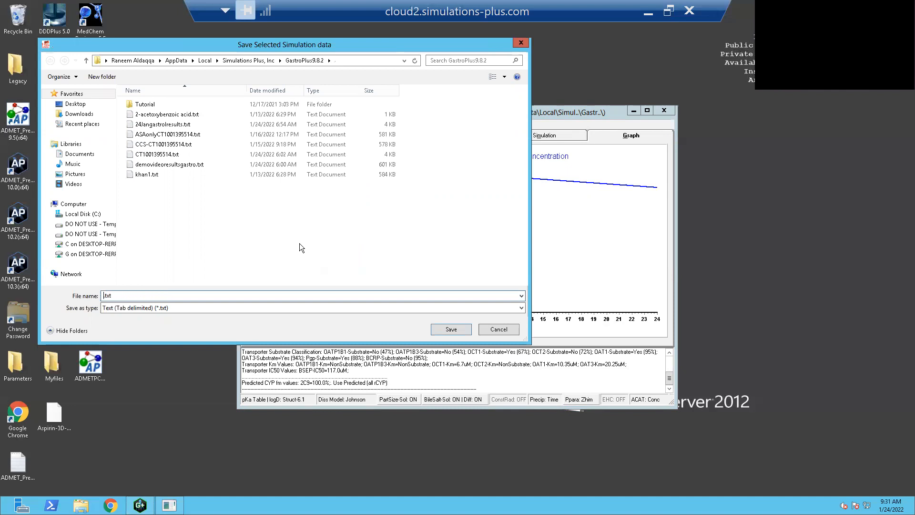
type("gastroplus-results-")
key("Tab")
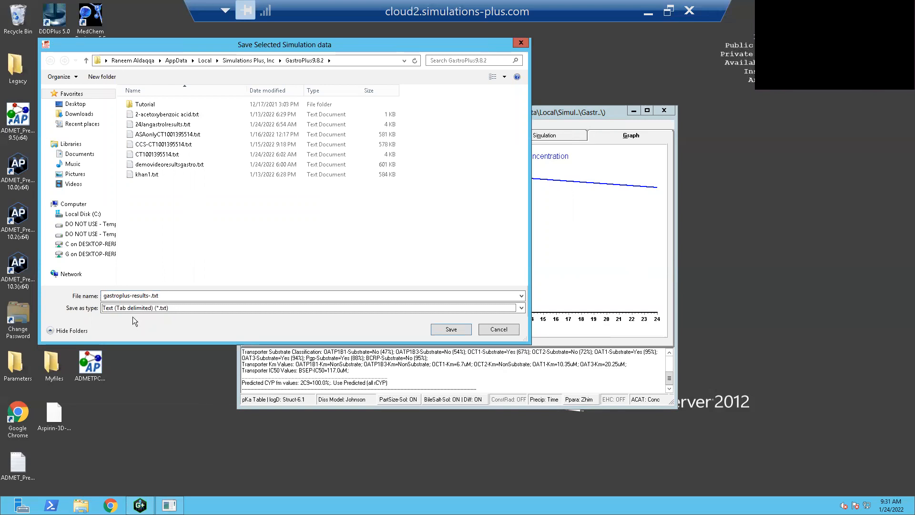
left_click(149, 296)
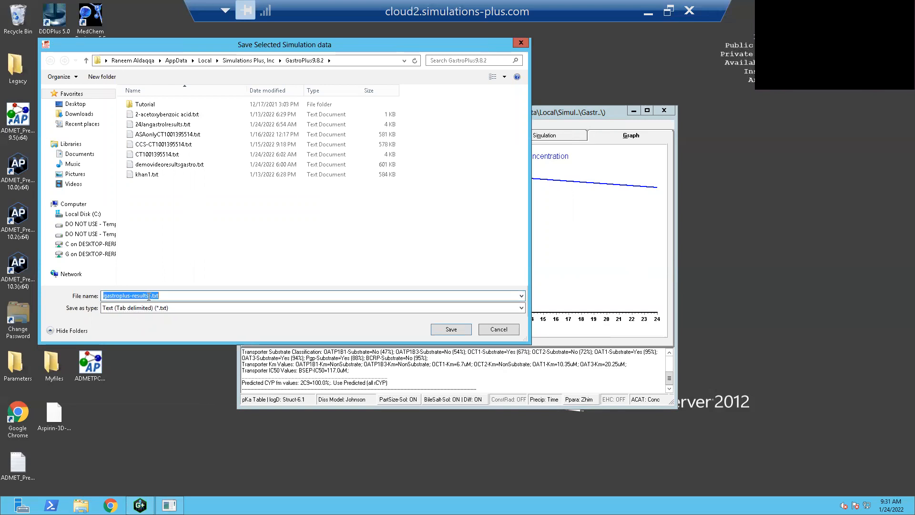
left_click(148, 296)
type("Jan-24-")
left_click(444, 332)
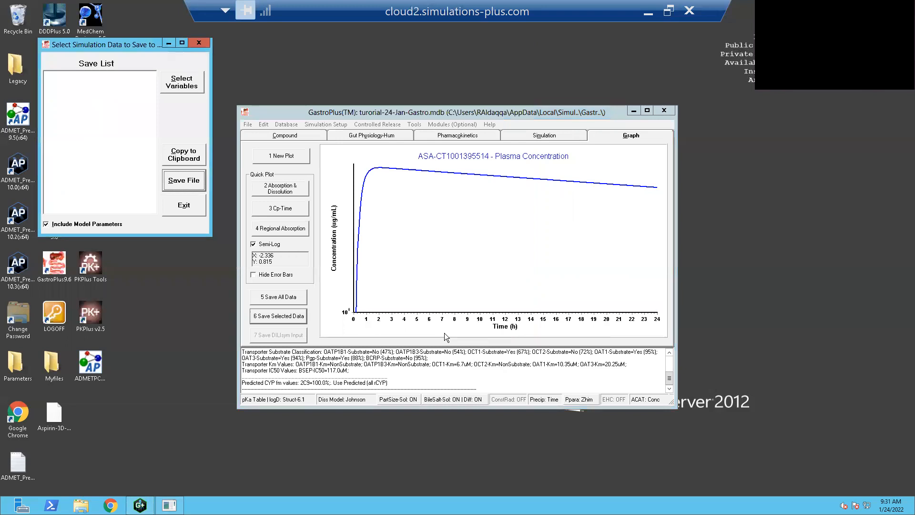
left_click(206, 44)
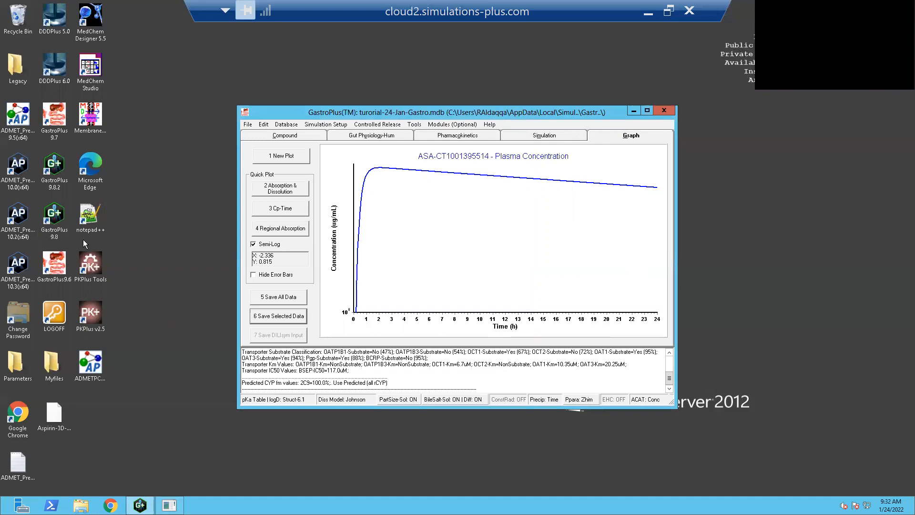
- In File Explorer, open gastroplus-results-Jan-24-.txt from the recent GastroPlus9.8.2 folder in Notepad
left_click(81, 505)
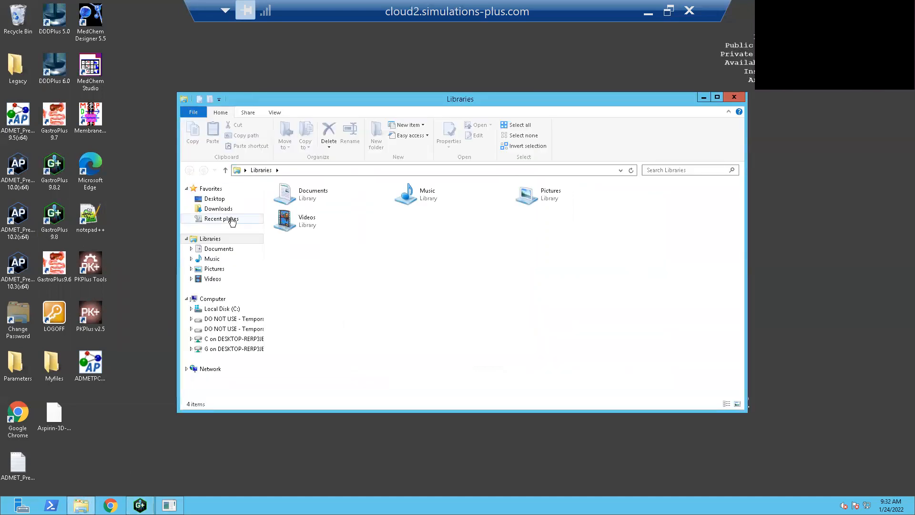
left_click(232, 220)
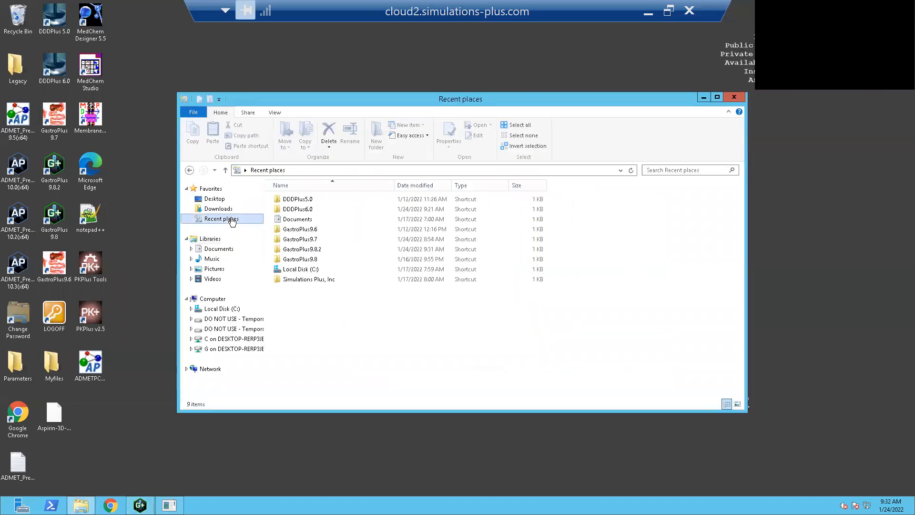
double_click(327, 248)
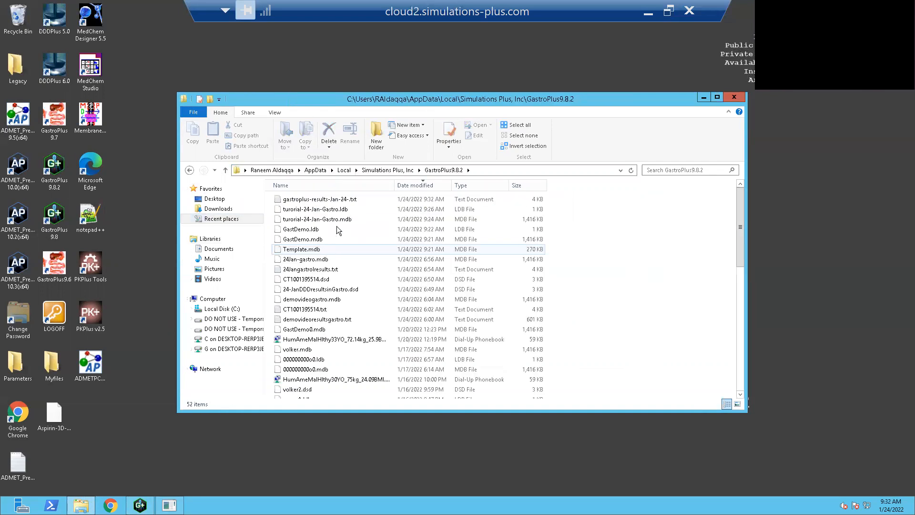
double_click(348, 200)
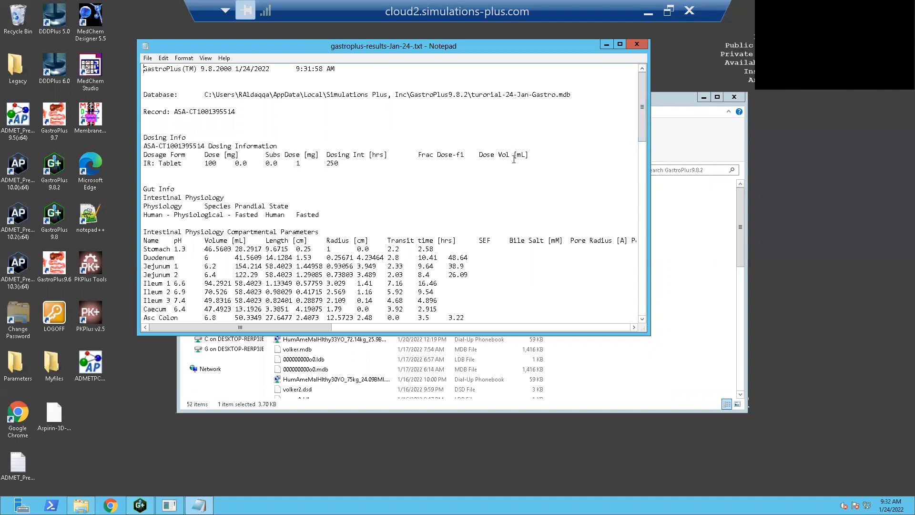
- Examine the exported dosing, gut physiology, physicochemical, PK and summary simulation results, and close the file and its folder
left_click_drag(331, 163, 339, 163)
left_click_drag(643, 104, 645, 122)
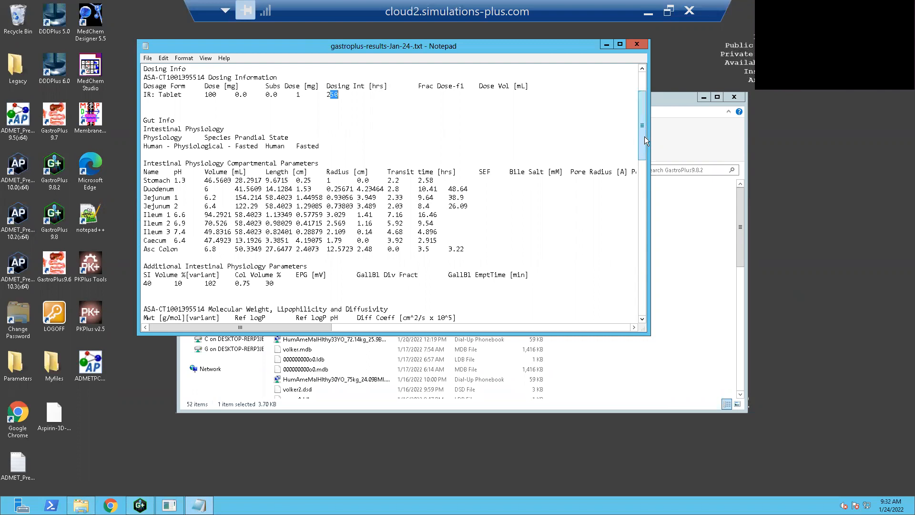
left_click_drag(644, 140, 650, 193)
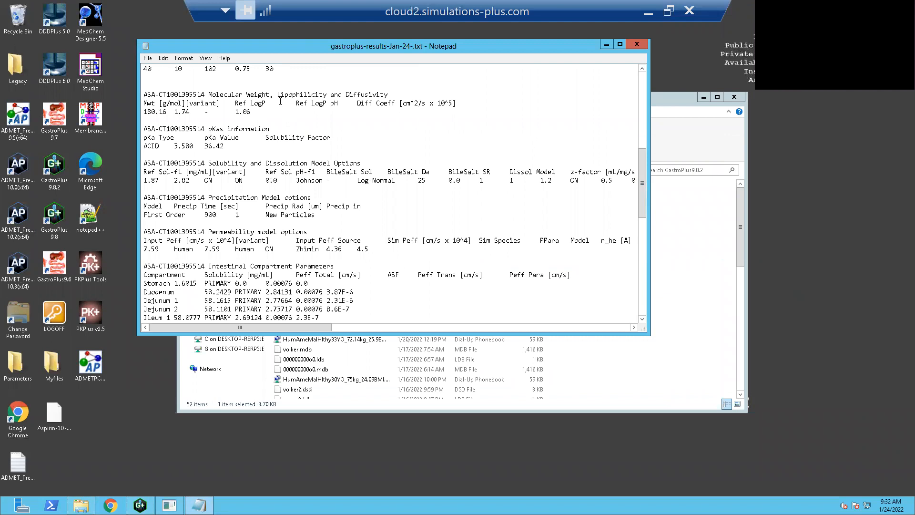
left_click_drag(266, 118, 145, 95)
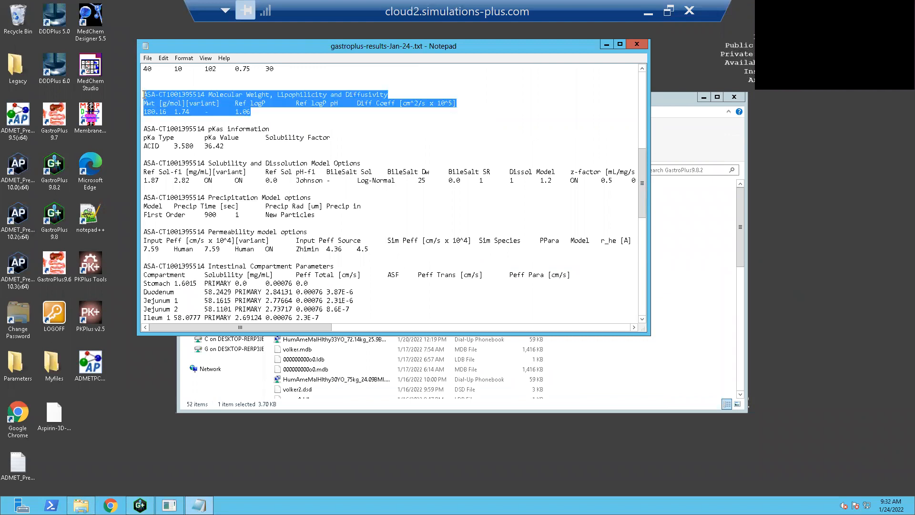
left_click(165, 145)
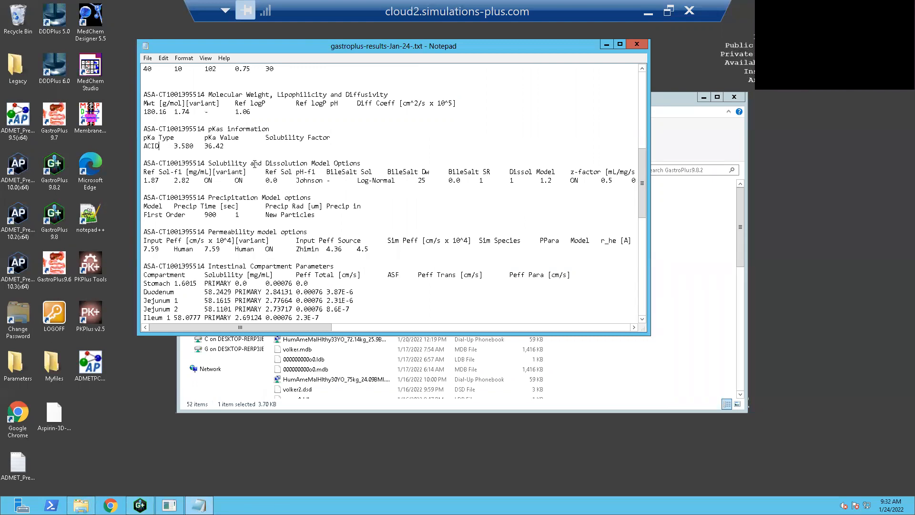
left_click_drag(642, 188, 647, 298)
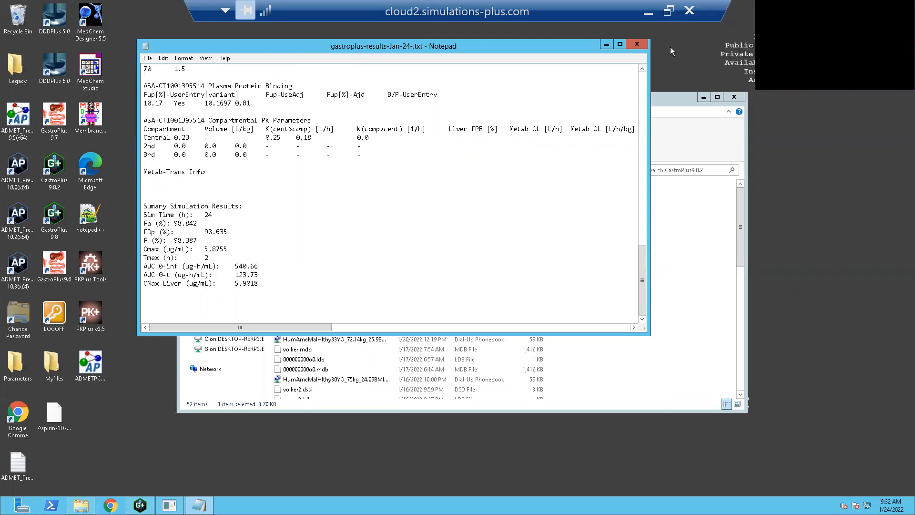
left_click(646, 44)
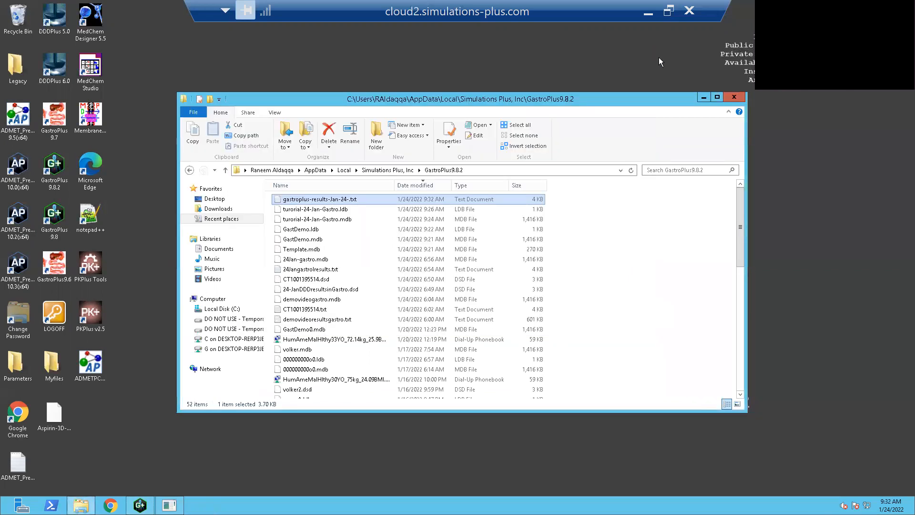
left_click(729, 99)
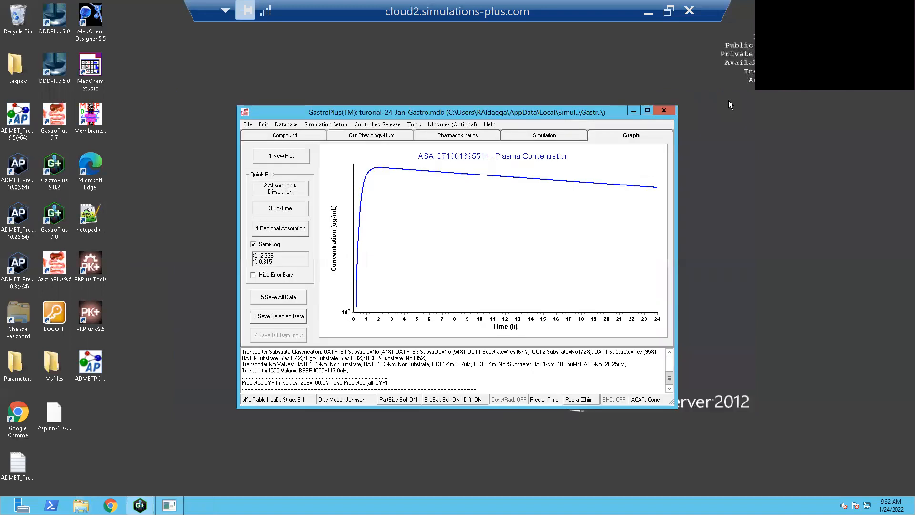
- Open the in vitro dissolution/release versus time data input for the aspirin record
left_click(306, 135)
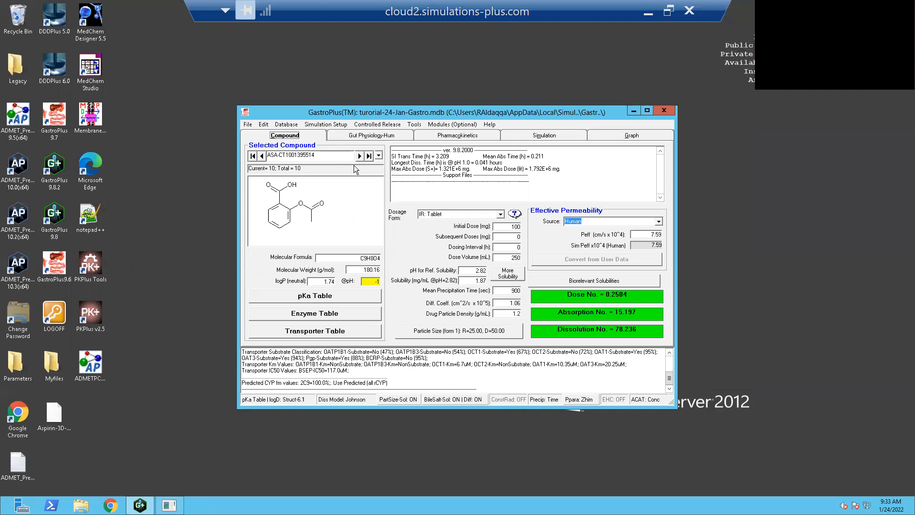
left_click(247, 125)
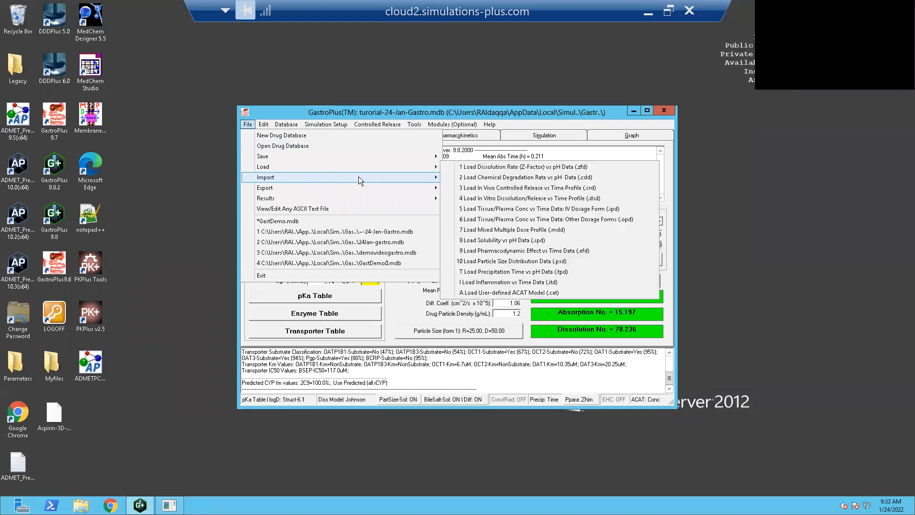
mouse_move(413, 167)
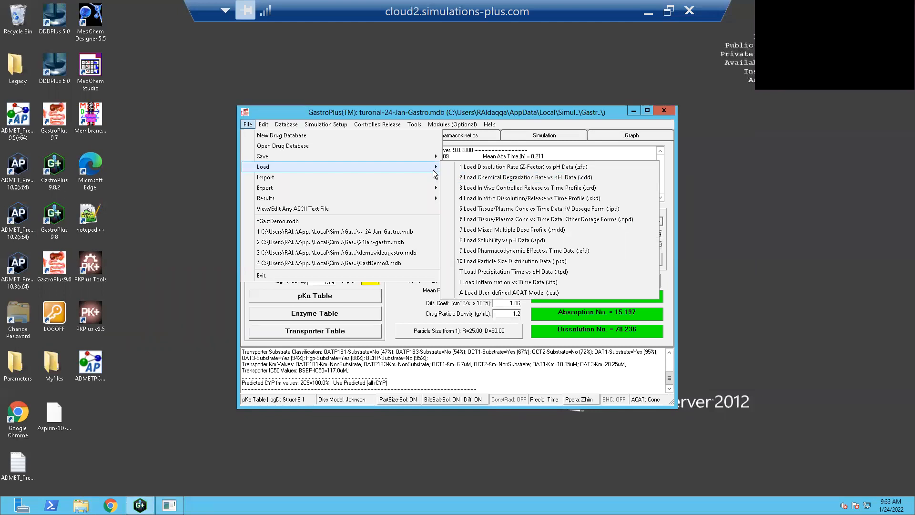
left_click(523, 198)
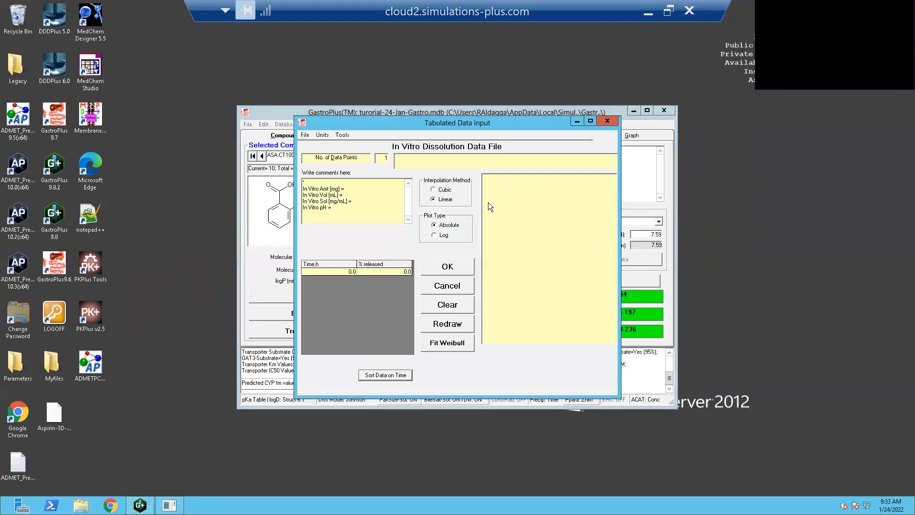
- Load the in vitro dissolution data file tutorial-dddresults-24Jan.dsd from the DDDPlus6.0 folder
left_click(307, 135)
left_click(312, 145)
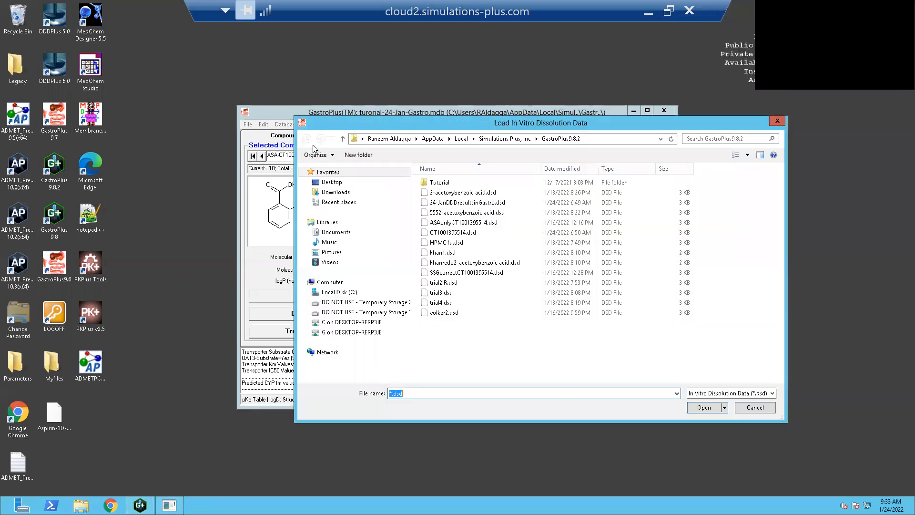
left_click(498, 138)
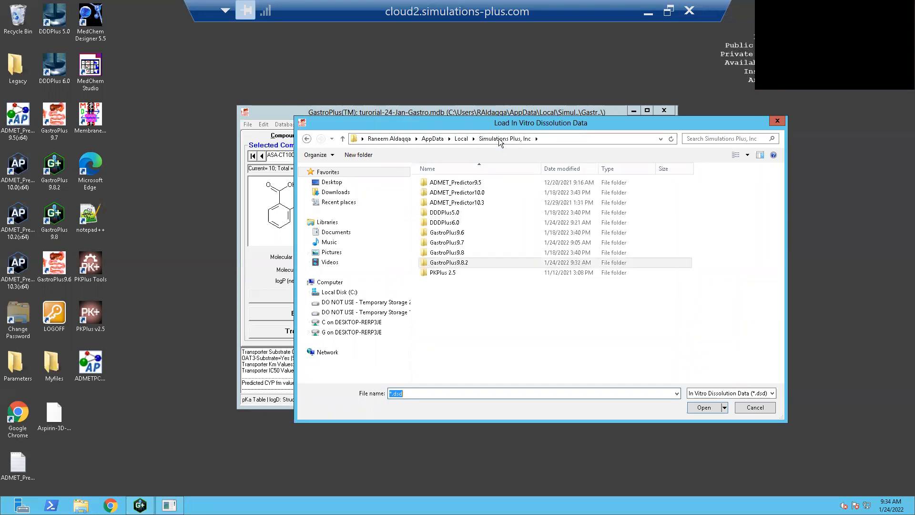
double_click(464, 222)
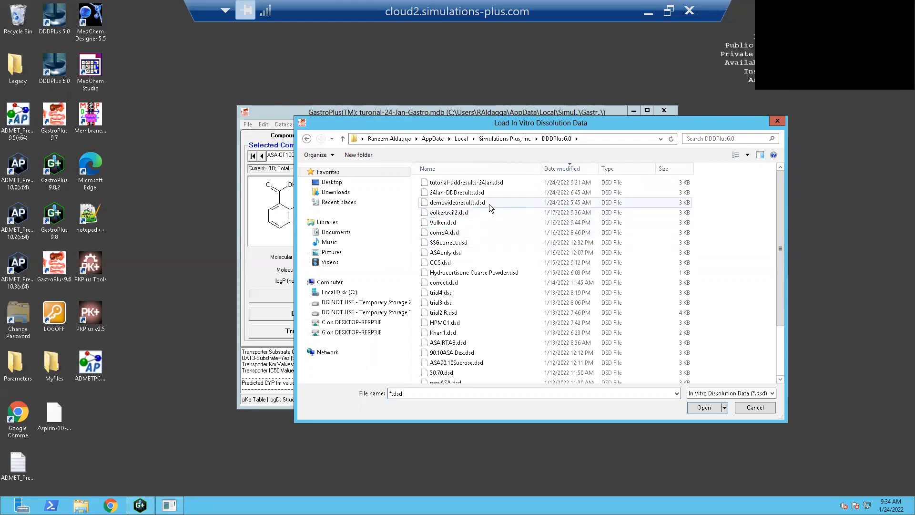
left_click(504, 183)
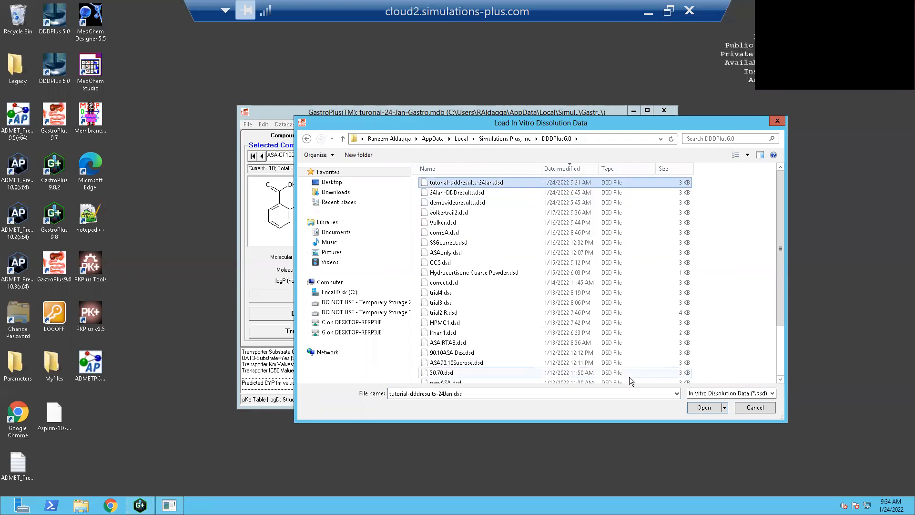
left_click(704, 407)
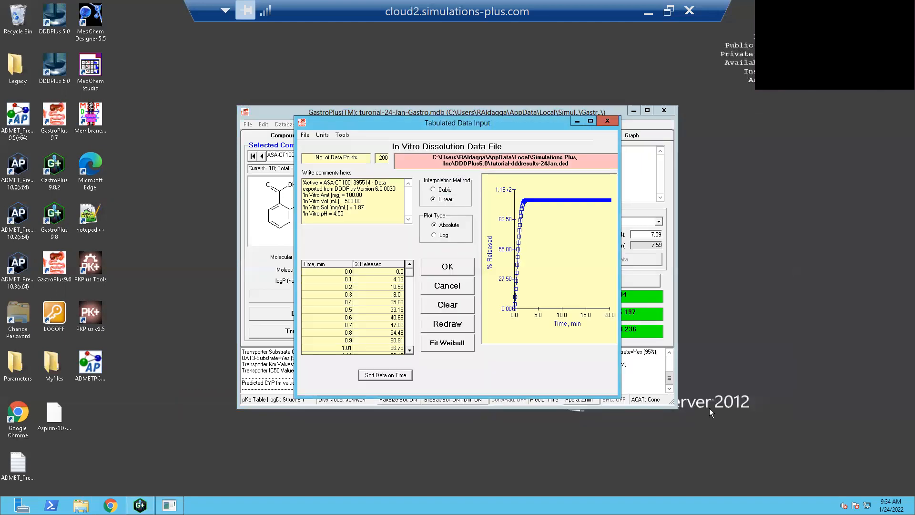
- Save the dissolution data as ASA-CT1001395514.dsd in the GastroPlus9.8.2 folder, accept it, and check the compound's support files
left_click(304, 135)
left_click(323, 170)
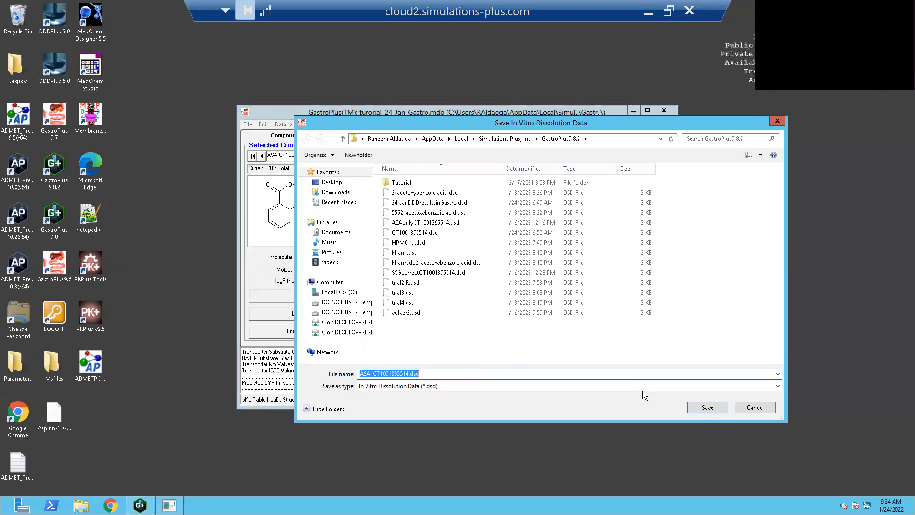
left_click(695, 409)
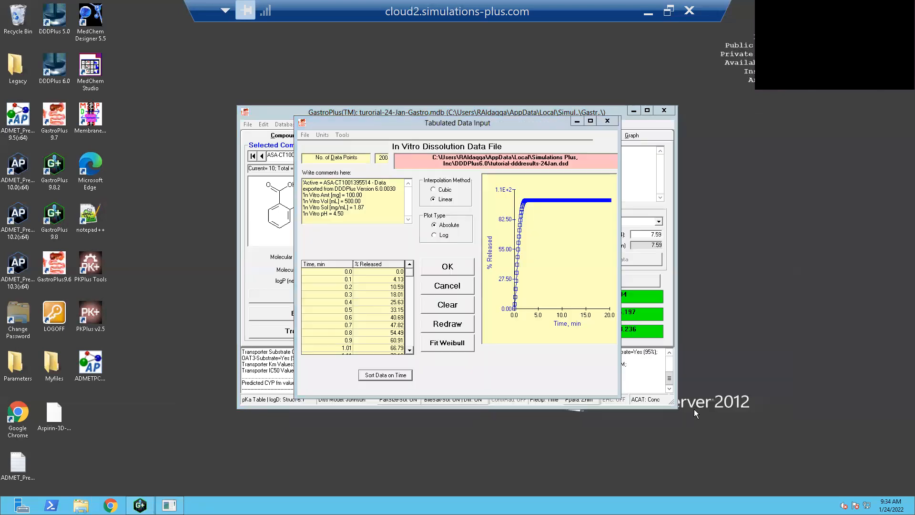
left_click(450, 267)
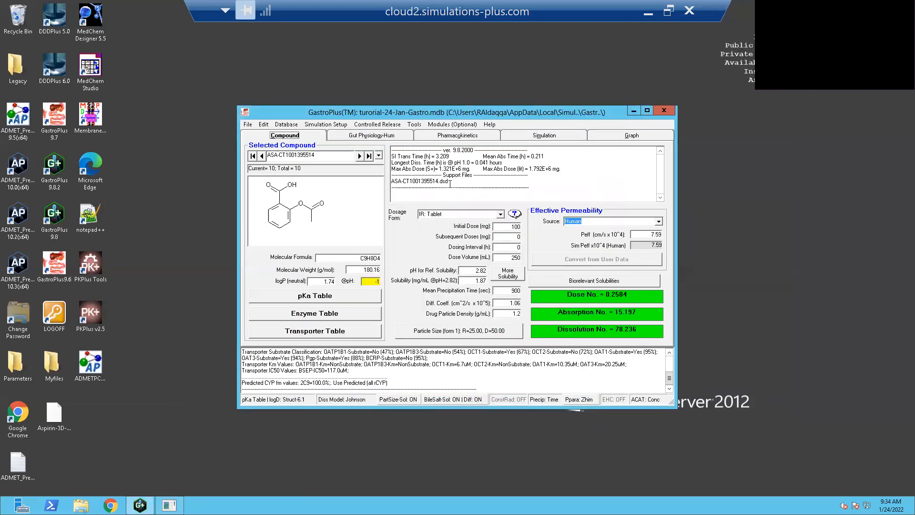
left_click_drag(450, 184, 413, 181)
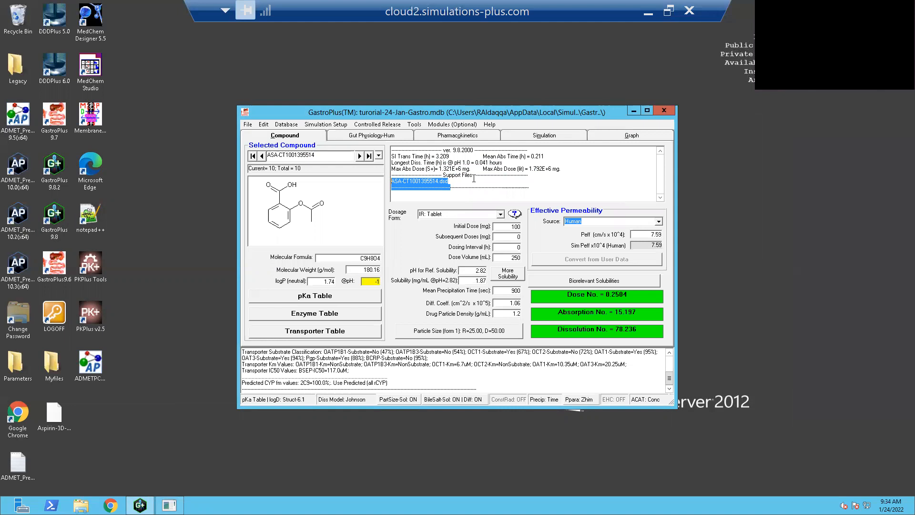
left_click(454, 183)
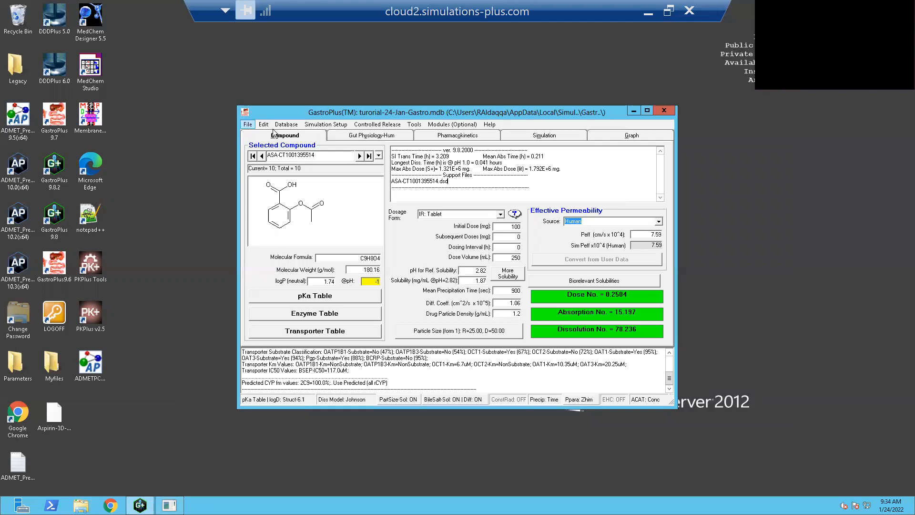
- Run the 24 h single simulation for the aspirin record with the loaded dissolution data and display its plasma concentration graph
left_click(443, 141)
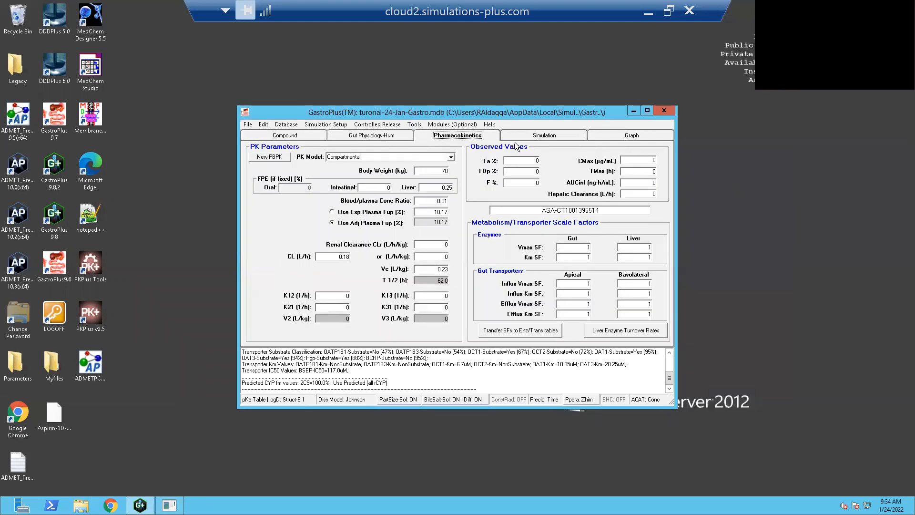
left_click(545, 137)
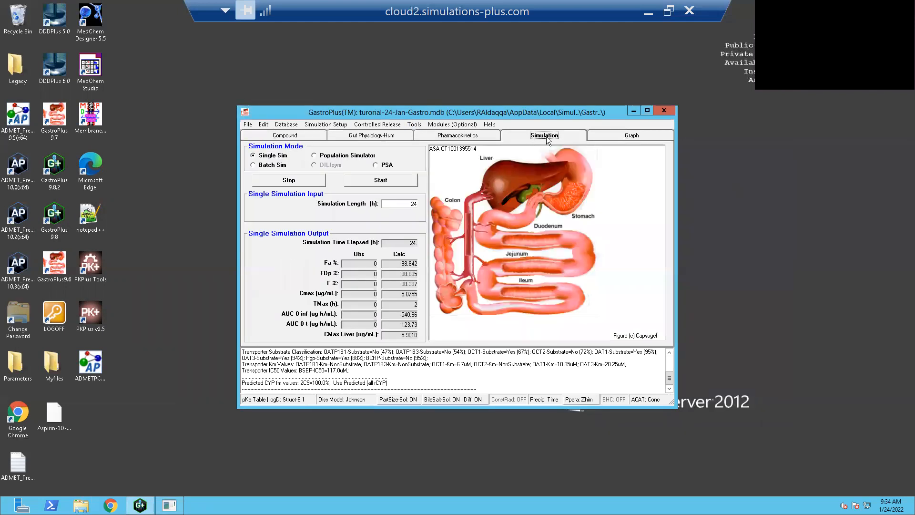
left_click(386, 182)
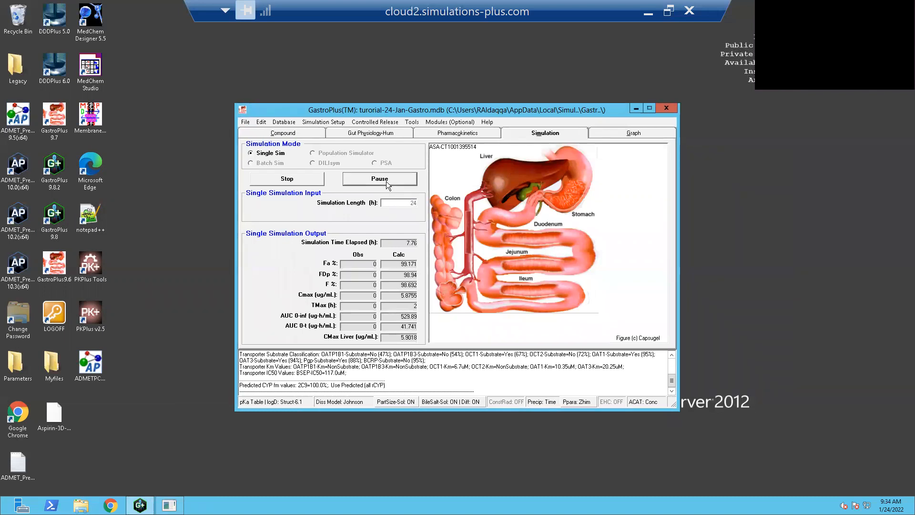
left_click(634, 139)
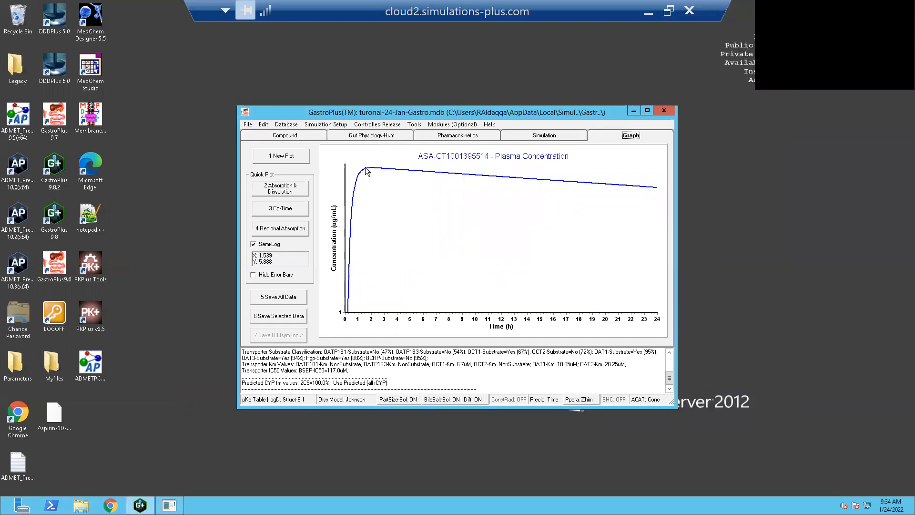
- Compare the calculated Cmax, Tmax and AUC outputs with the plasma concentration versus time curve
left_click(543, 137)
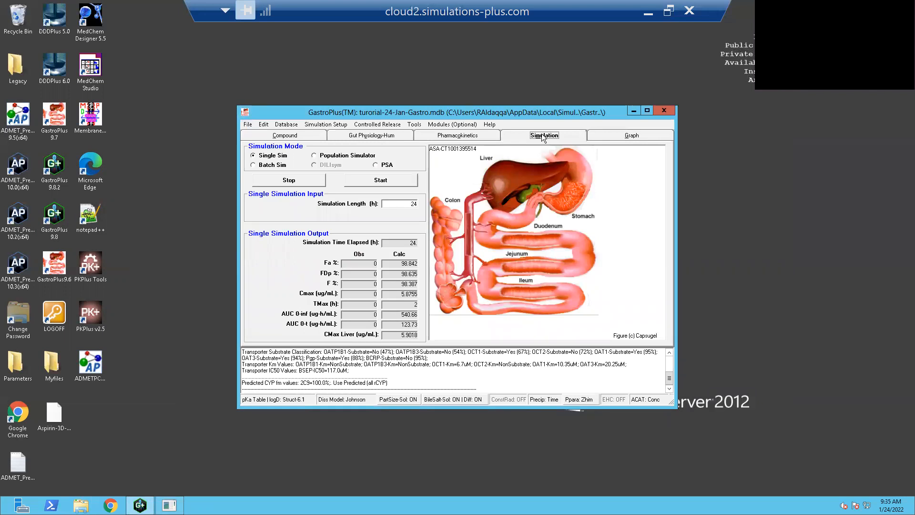
left_click(610, 130)
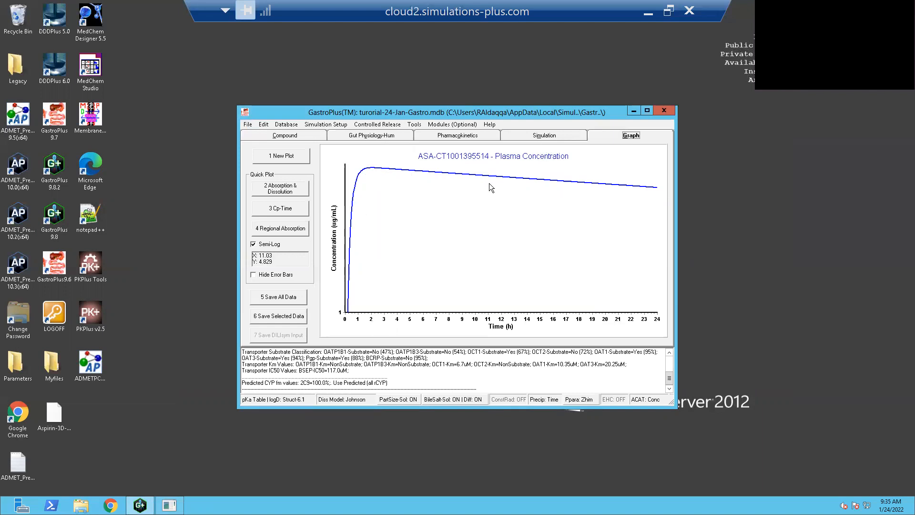
left_click(560, 134)
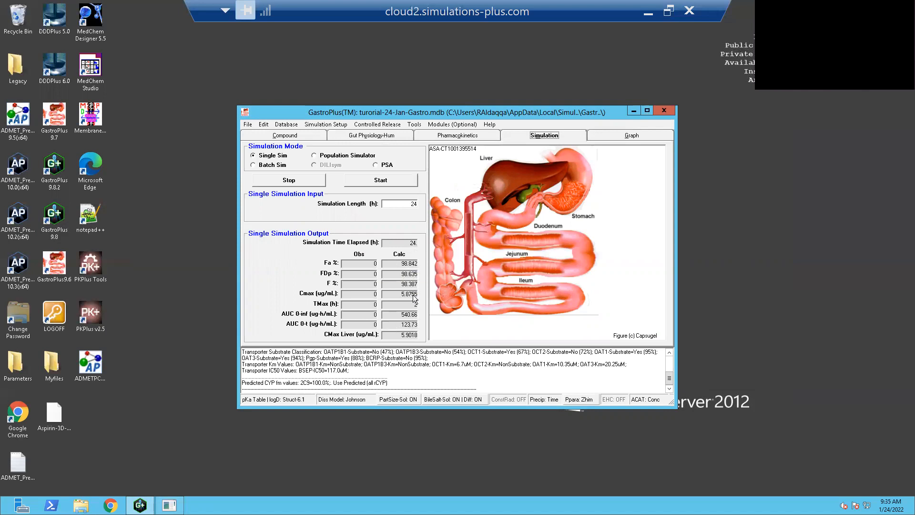
left_click(631, 135)
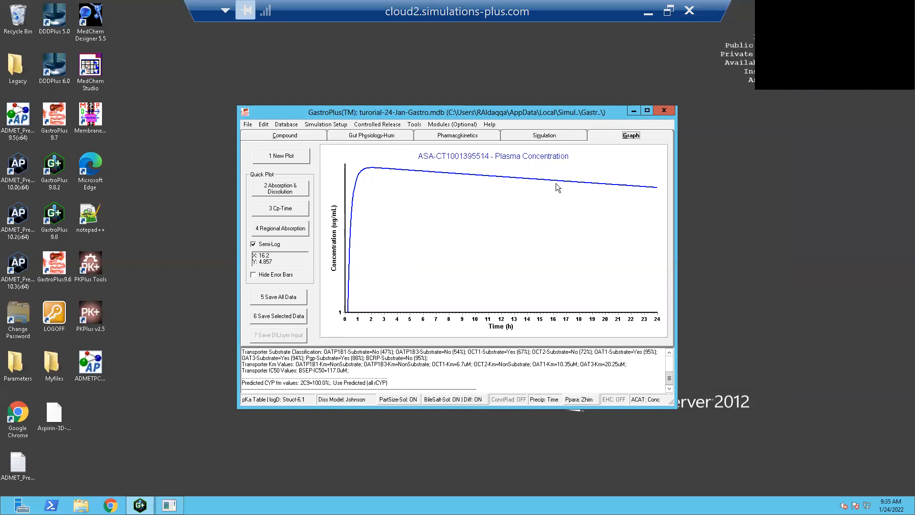
left_click(550, 138)
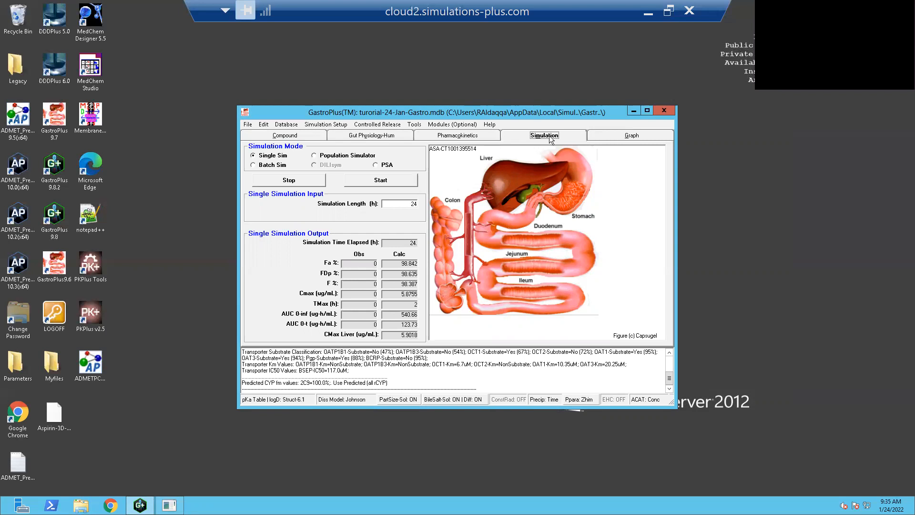
- Copy the aspirin plasma concentration graph to the clipboard as an image
left_click(628, 138)
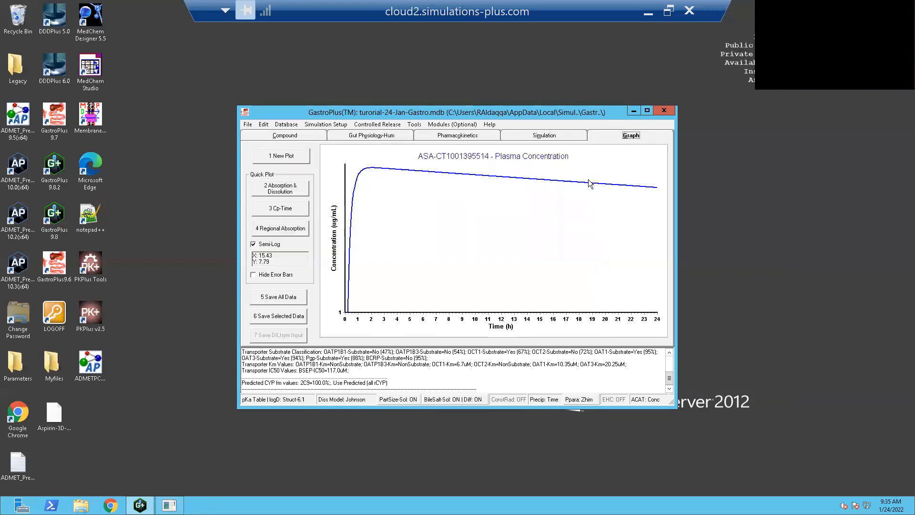
right_click(529, 228)
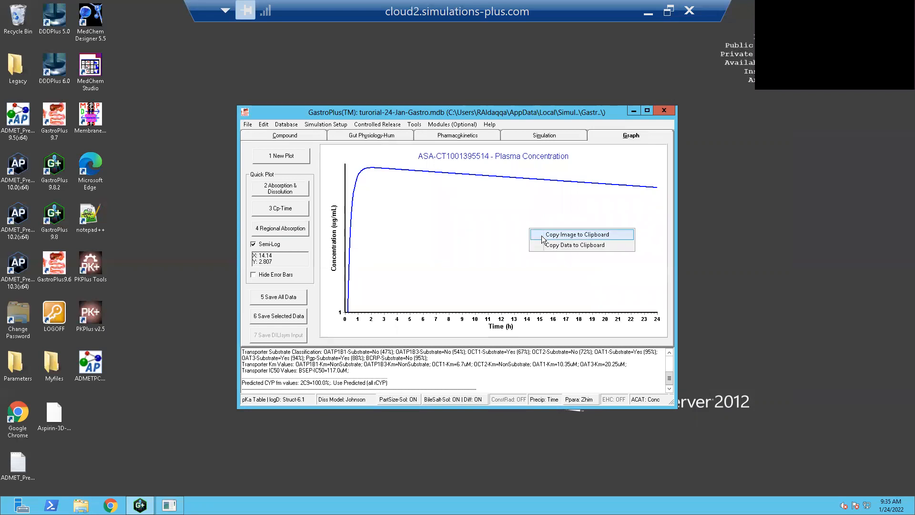
left_click(541, 234)
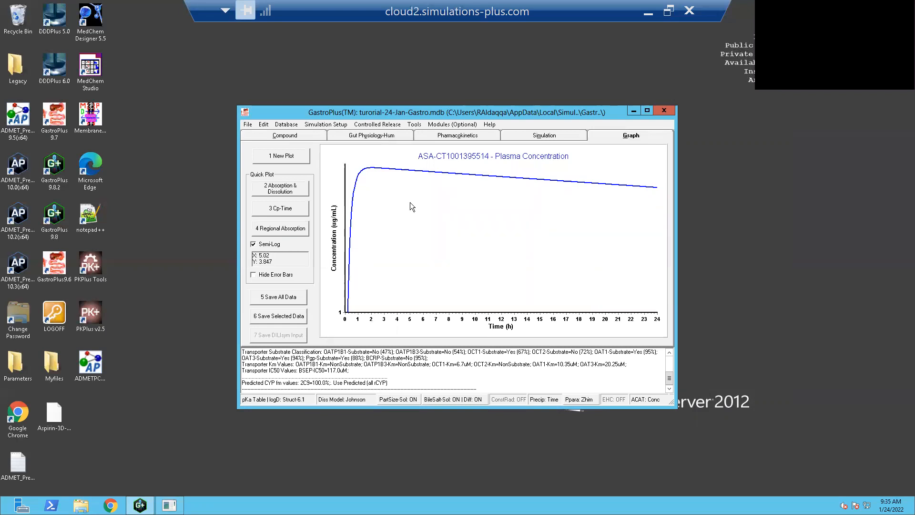
- Save the selected simulation data with model parameters included as Gastro+DDD-results-24-Jan in the GastroPlus9.8.2 folder, and exit the export window
left_click(289, 317)
left_click(85, 240)
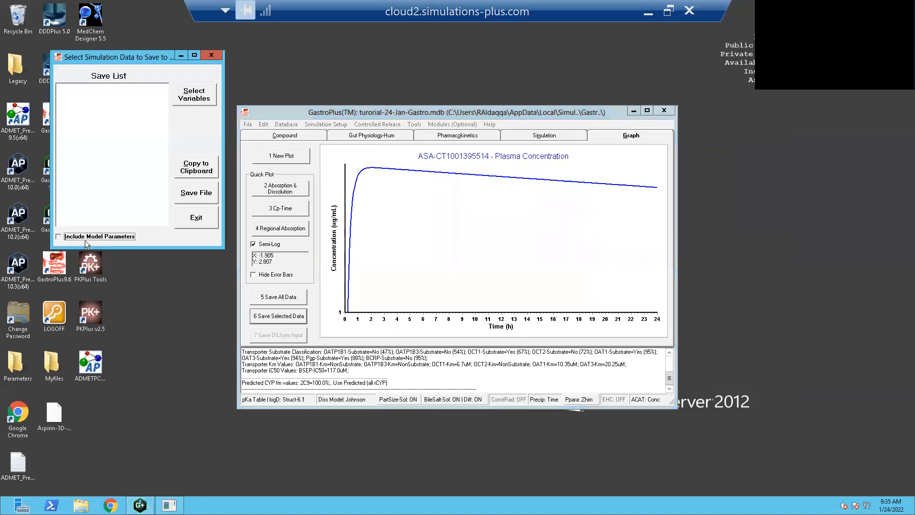
left_click(206, 196)
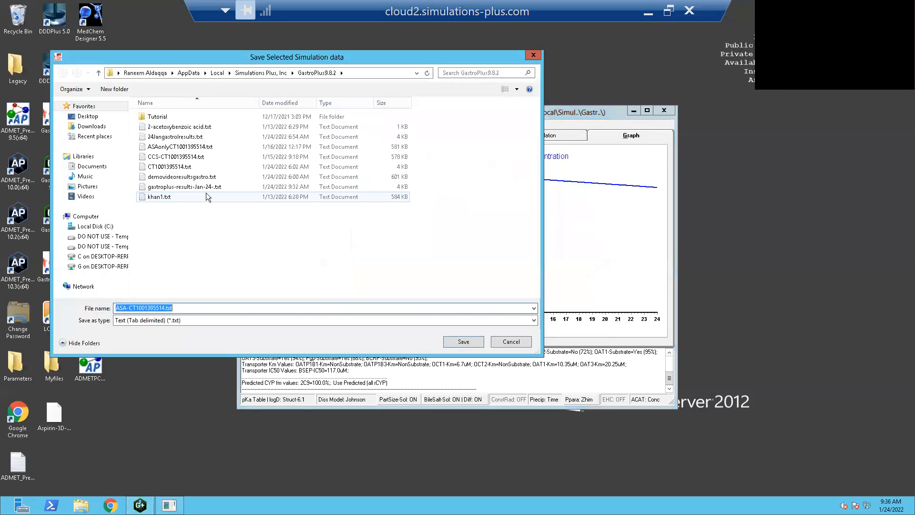
left_click(164, 308)
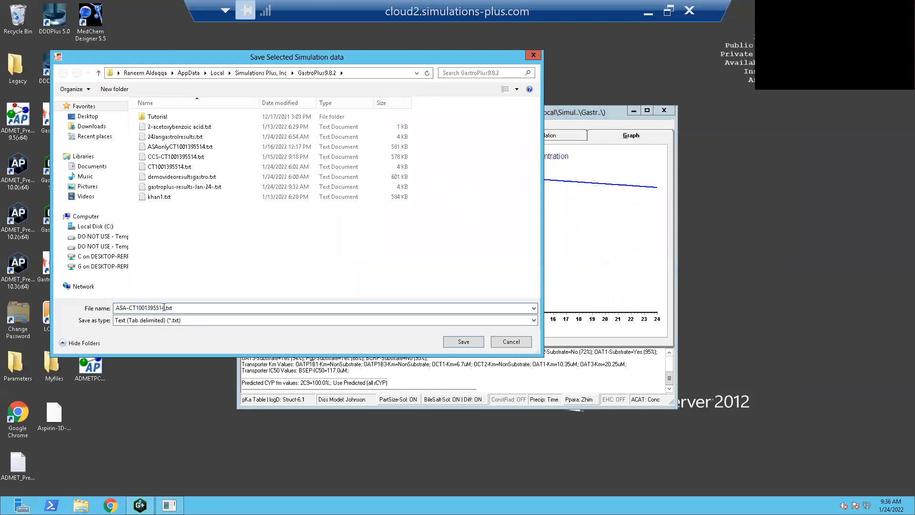
key("BackSpace")
key("BackSpace")
key("BackSpace")
key("BackSpace")
key("BackSpace")
key("BackSpace")
key("BackSpace")
key("BackSpace")
key("BackSpace")
key("BackSpace")
key("BackSpace")
key("BackSpace")
key("BackSpace")
key("BackSpace")
key("BackSpace")
key("BackSpace")
type("Gastro+DDD-results-24-Jan")
left_click(466, 338)
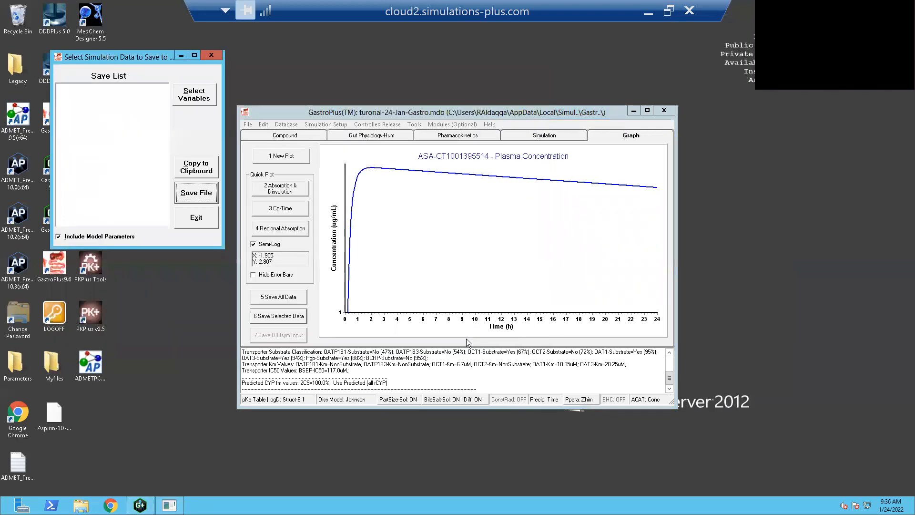
left_click(196, 218)
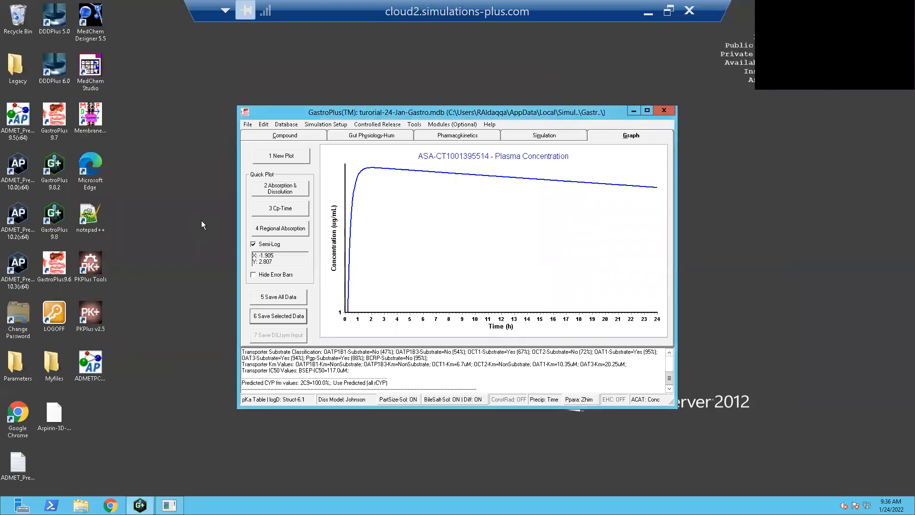
- Review the aspirin record's pharmacokinetic parameters, simulation outputs, plasma curve, compound properties and the data file types available for loading
left_click(481, 136)
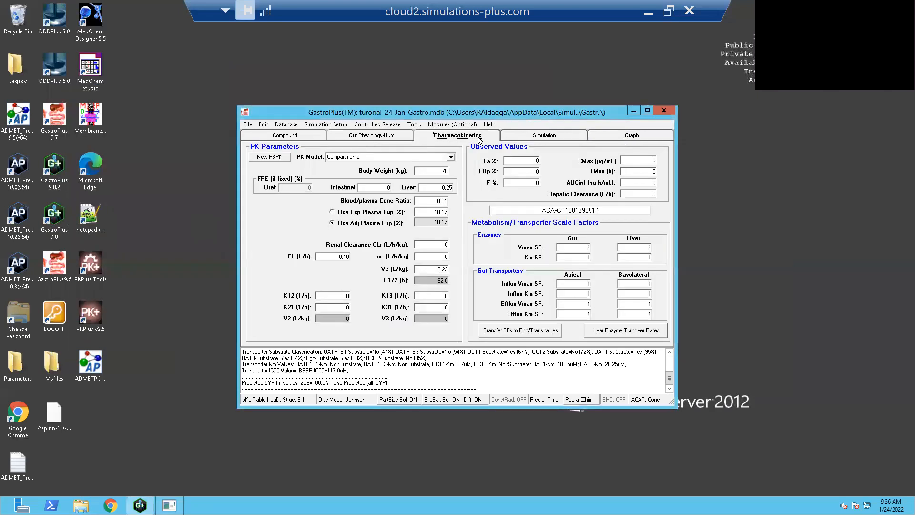
left_click(528, 135)
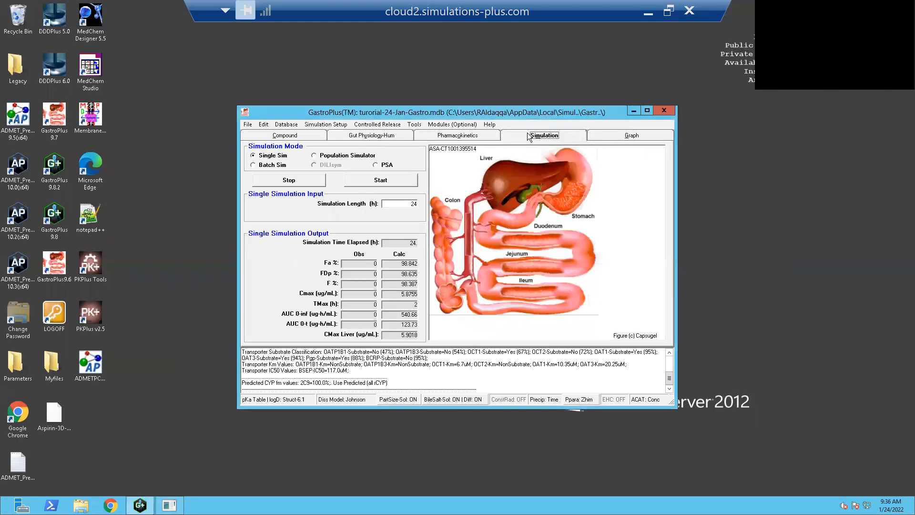
left_click(619, 137)
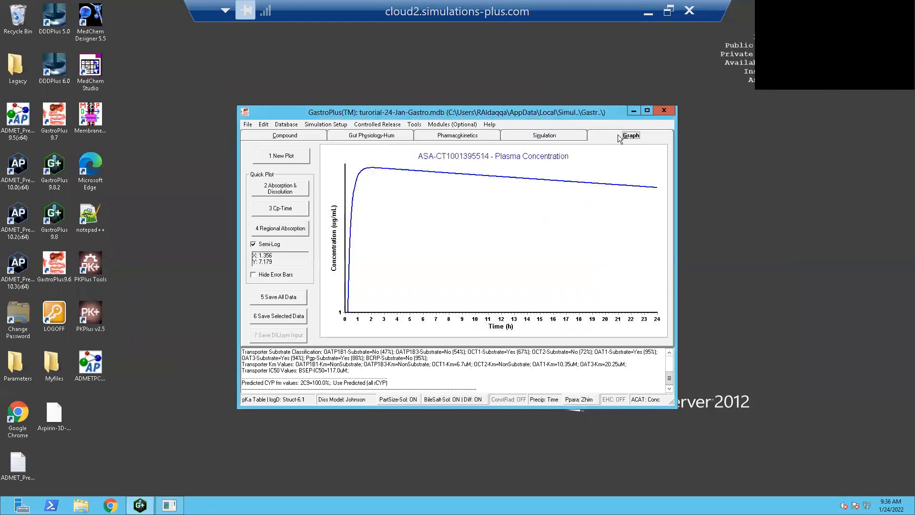
left_click(274, 138)
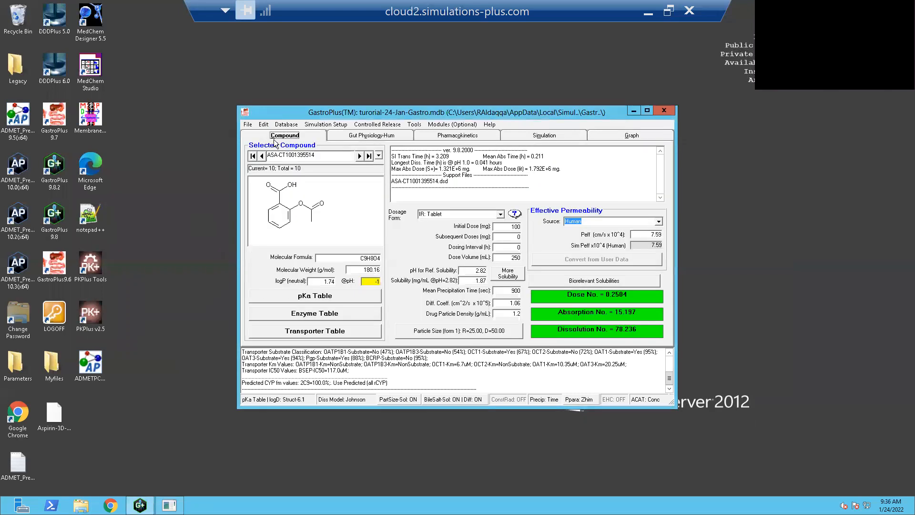
left_click(250, 125)
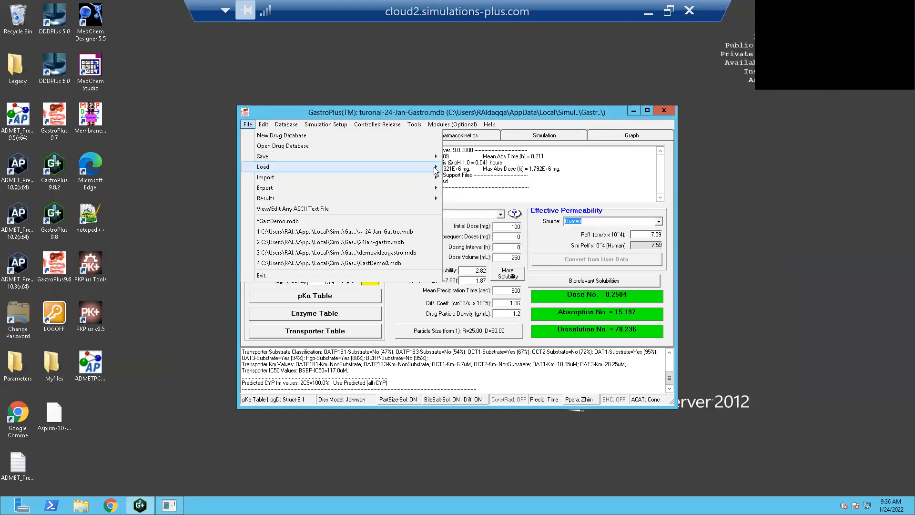
mouse_move(436, 167)
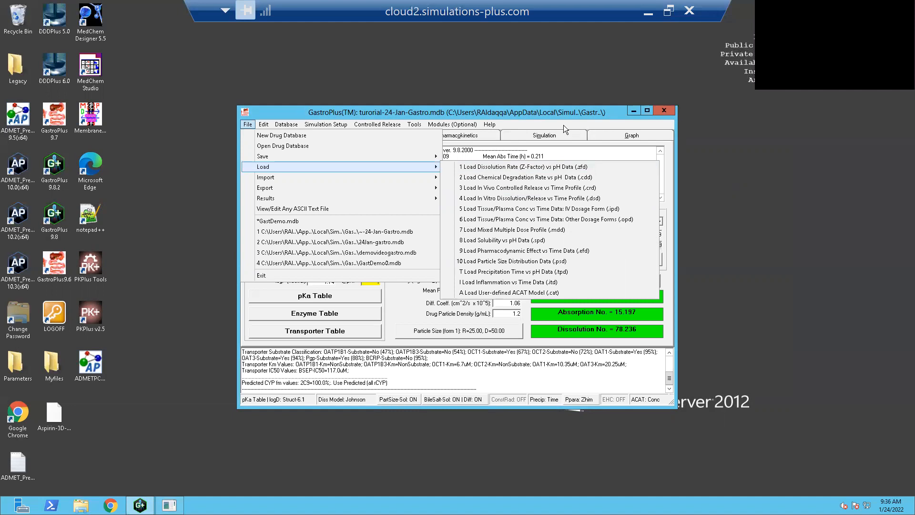
left_click(544, 120)
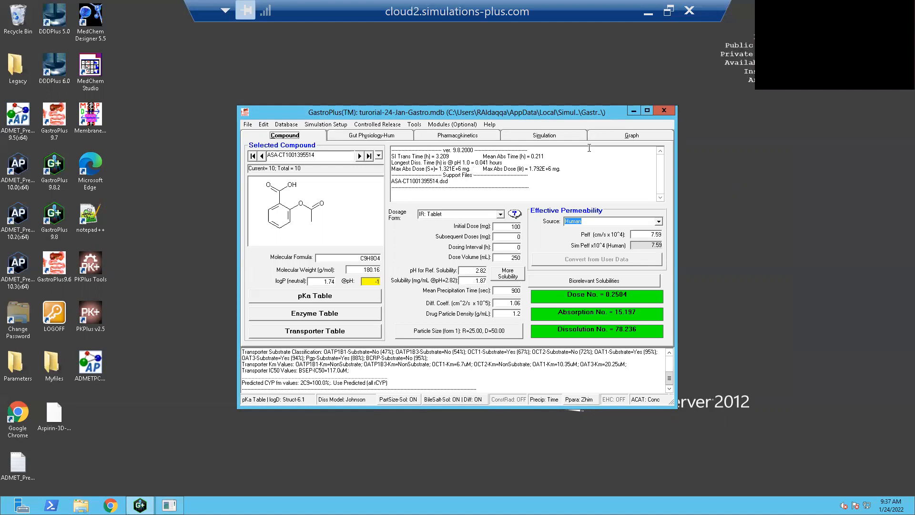
left_click(574, 138)
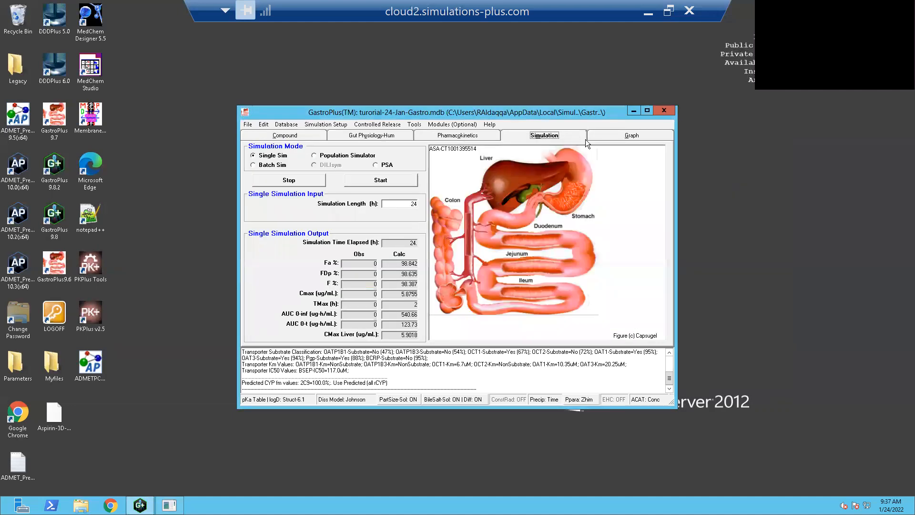
left_click(632, 138)
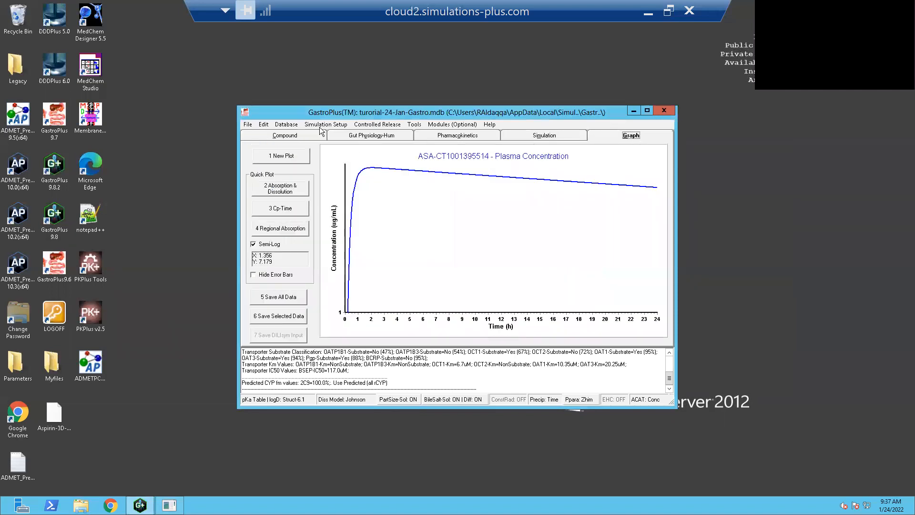
left_click(295, 138)
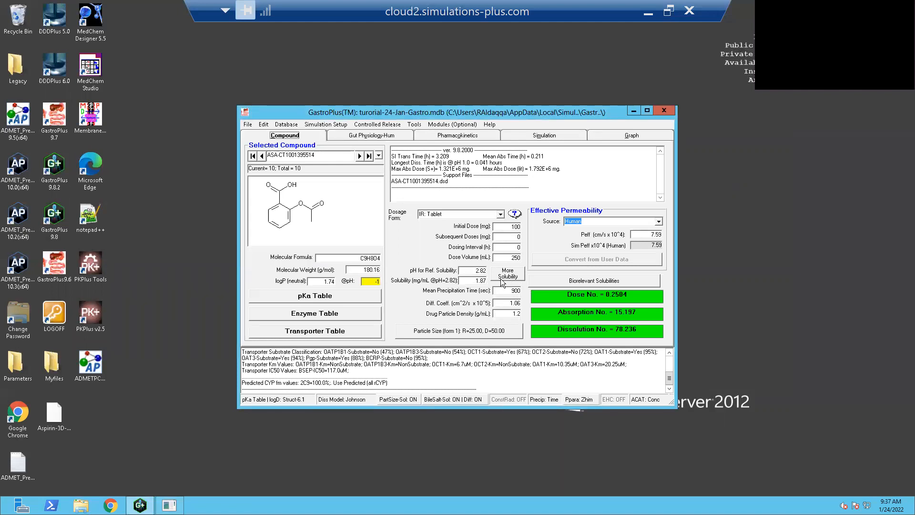
- Close GastroPlus and the remaining WPS Office dialog, and log off the remote server session
left_click(668, 114)
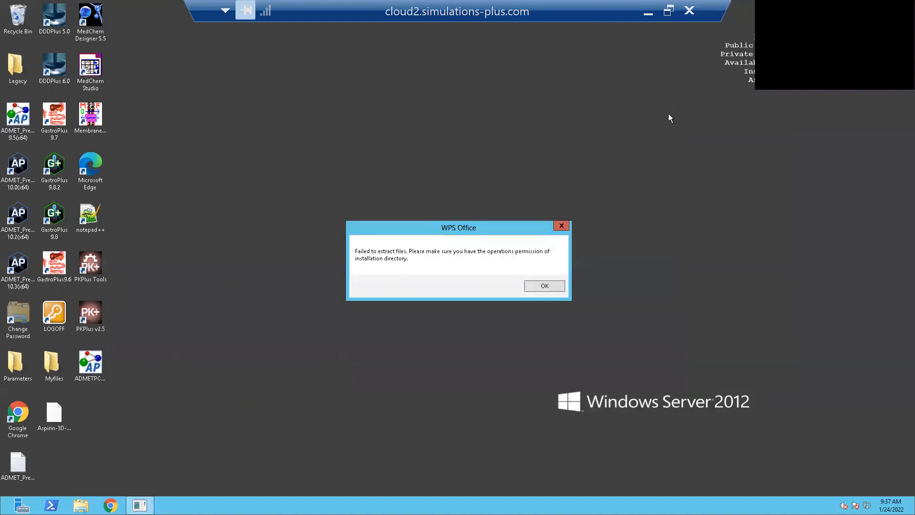
left_click(533, 289)
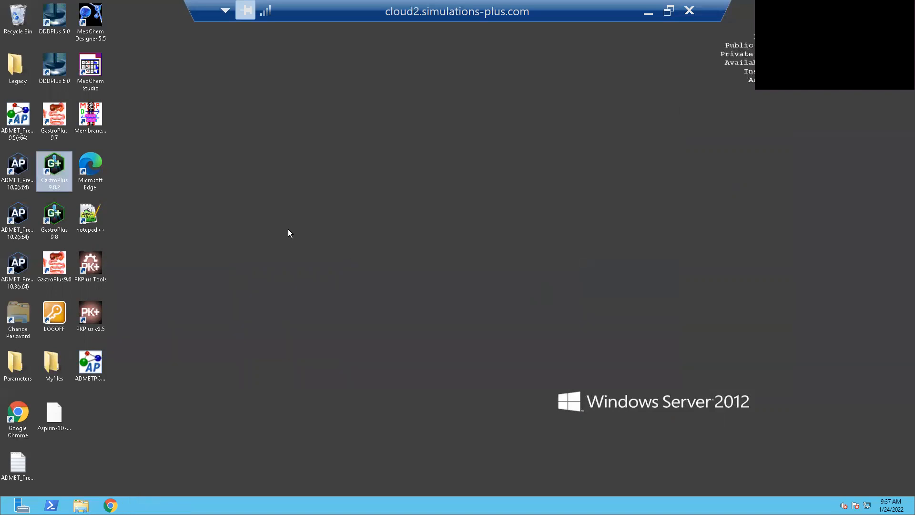
left_click(138, 150)
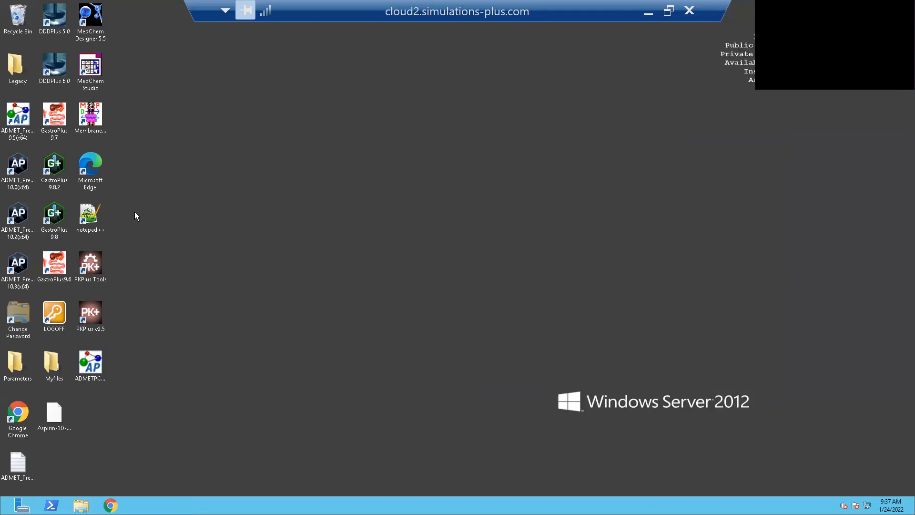
double_click(60, 312)
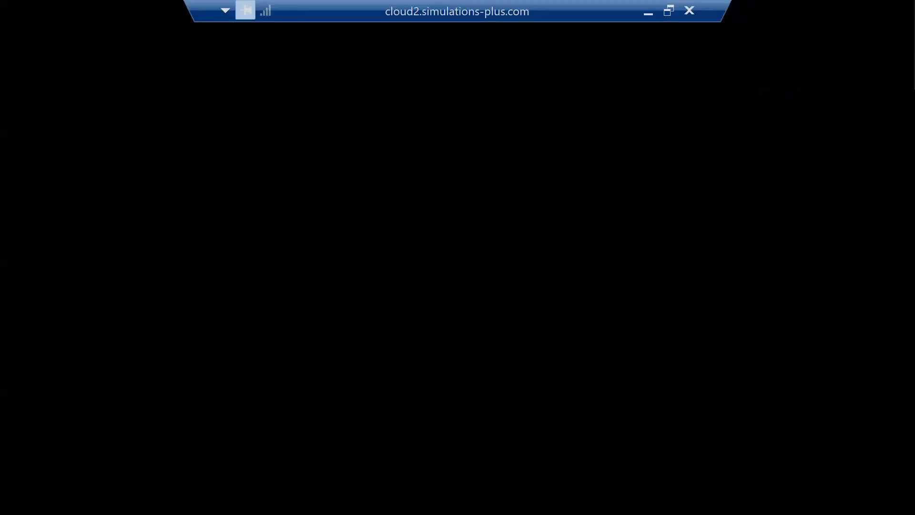